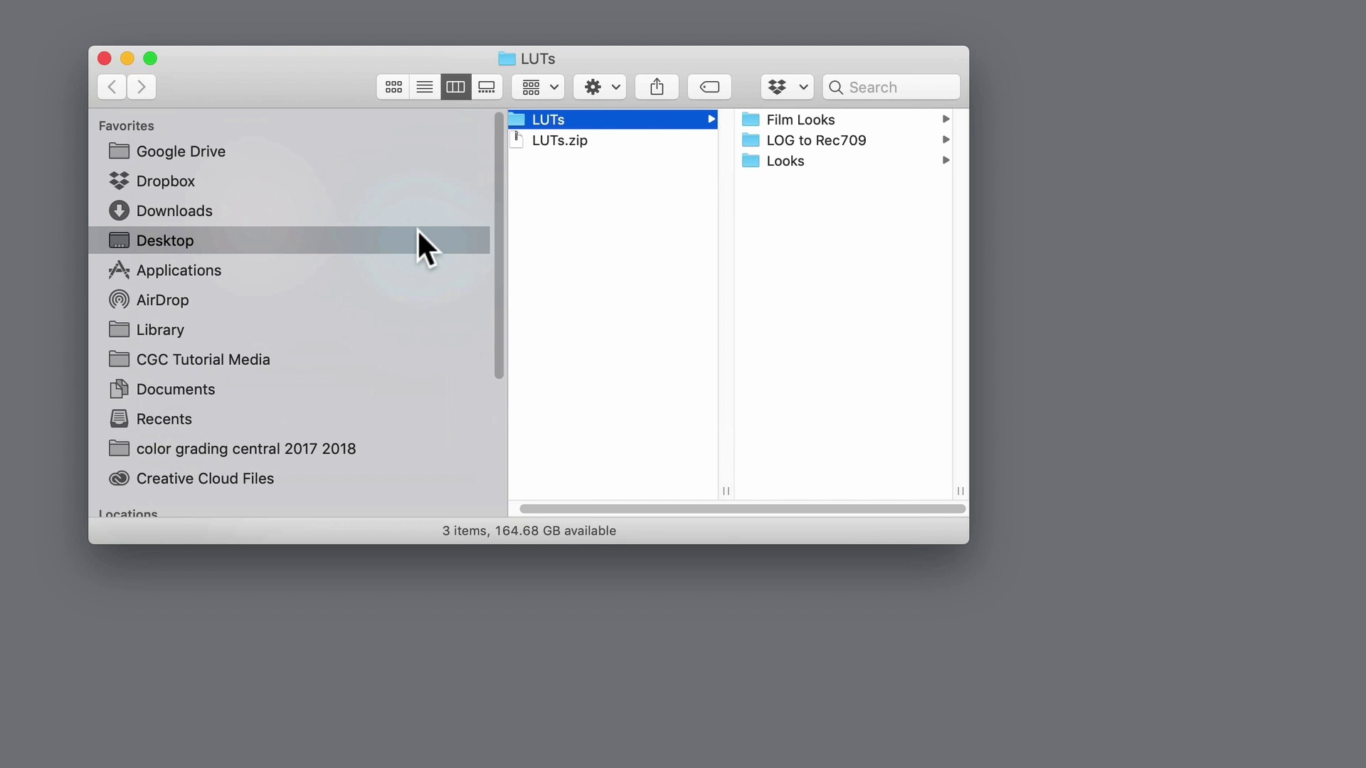
Step: Browse Film Looks, LOG to Rec709, Looks and ASCEND down to Motion Picture Film LUTs in a widened Finder window
{"action": "left_click", "coordinate": [759, 121]}
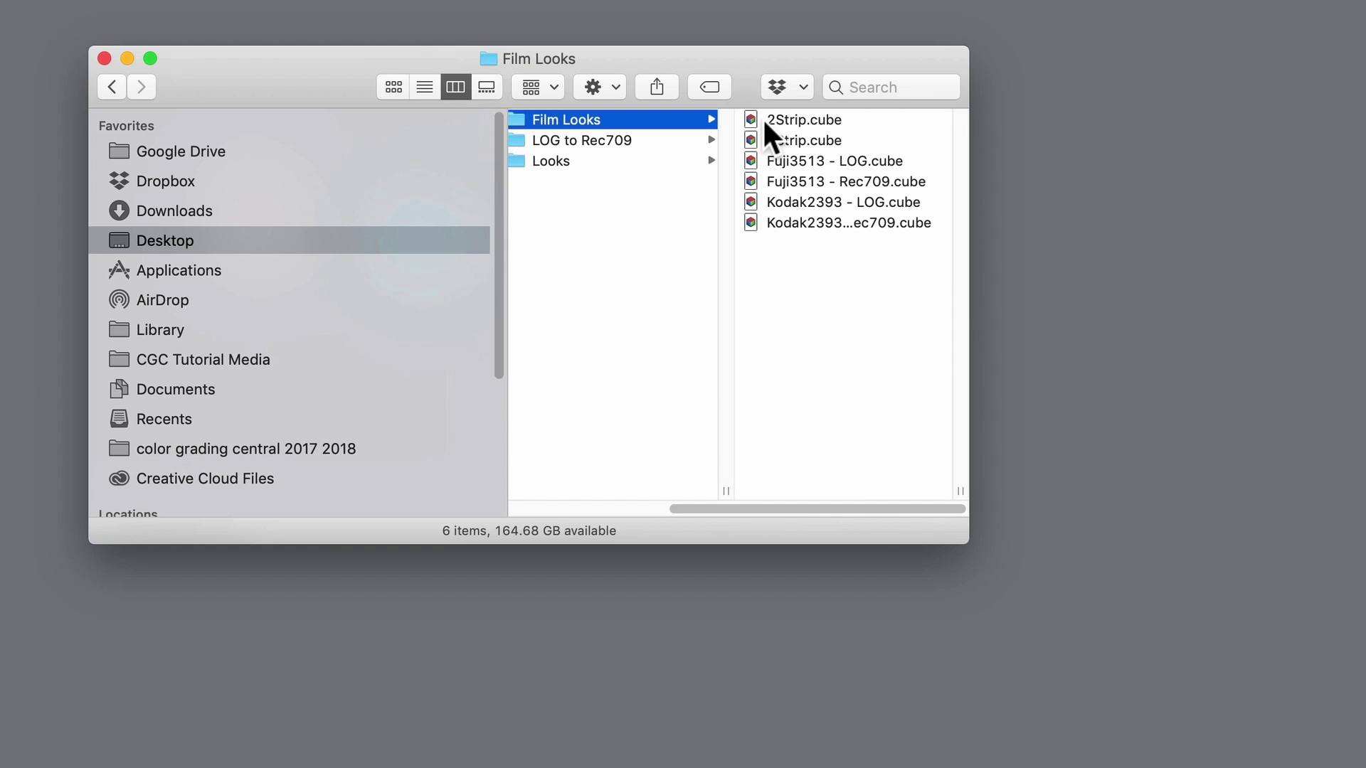
{"action": "left_click", "coordinate": [669, 140]}
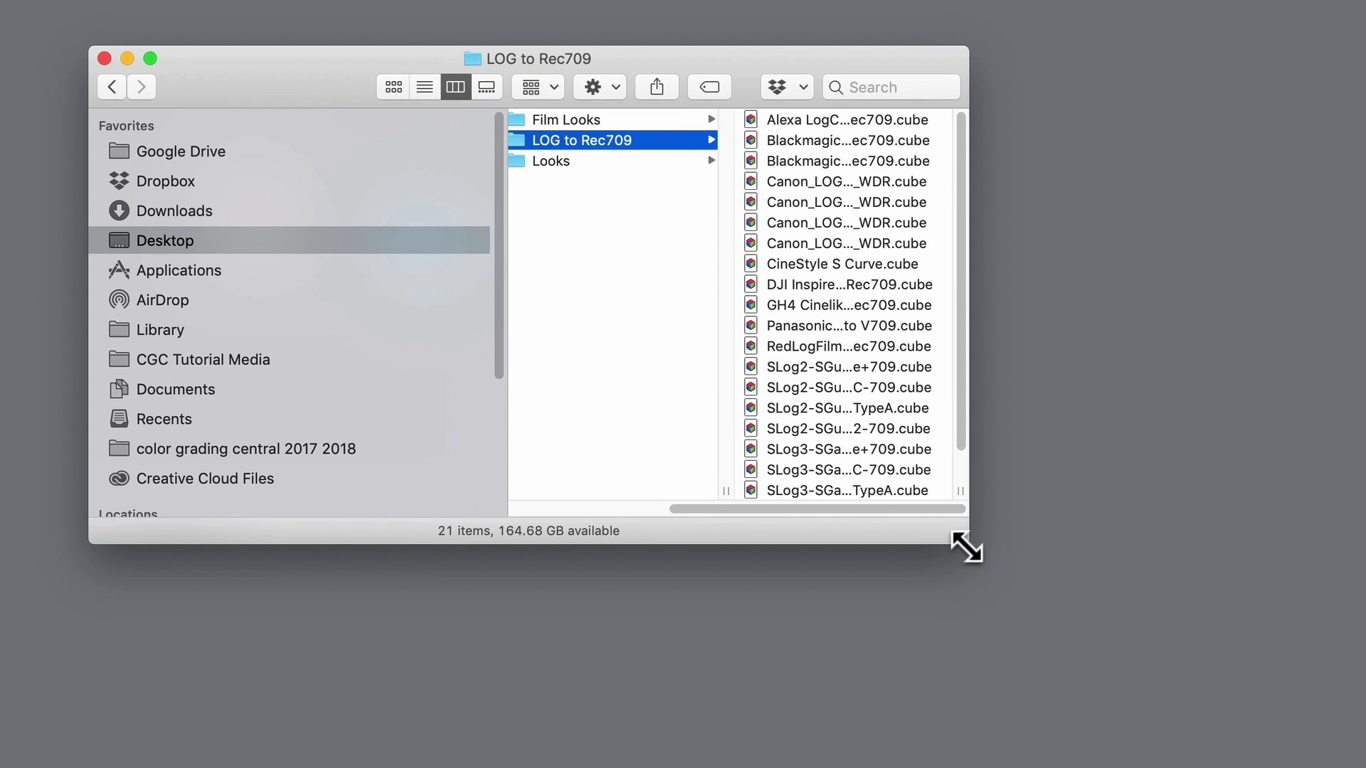
{"action": "left_click_drag", "start_coordinate": [966, 543], "coordinate": [1289, 712]}
{"action": "left_click", "coordinate": [718, 160]}
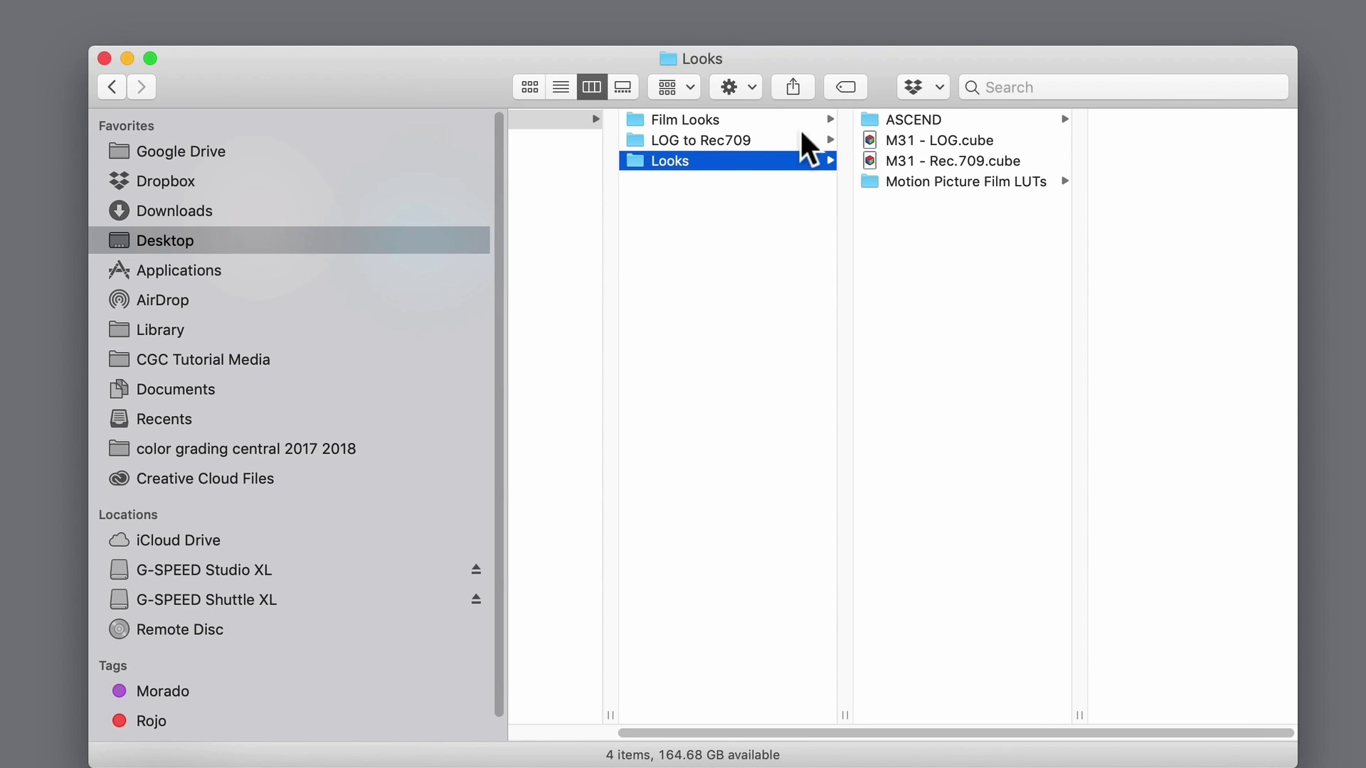
{"action": "left_click", "coordinate": [1007, 118]}
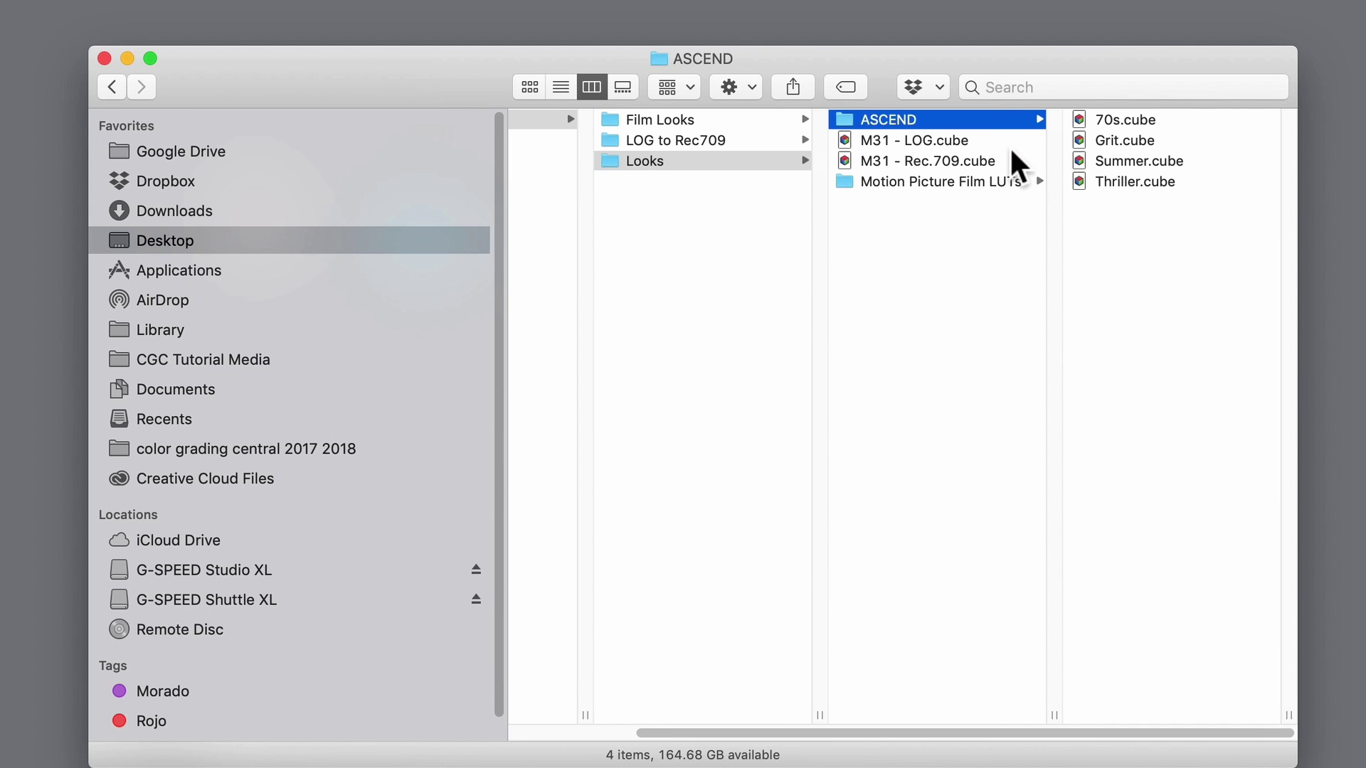
{"action": "left_click", "coordinate": [1010, 181]}
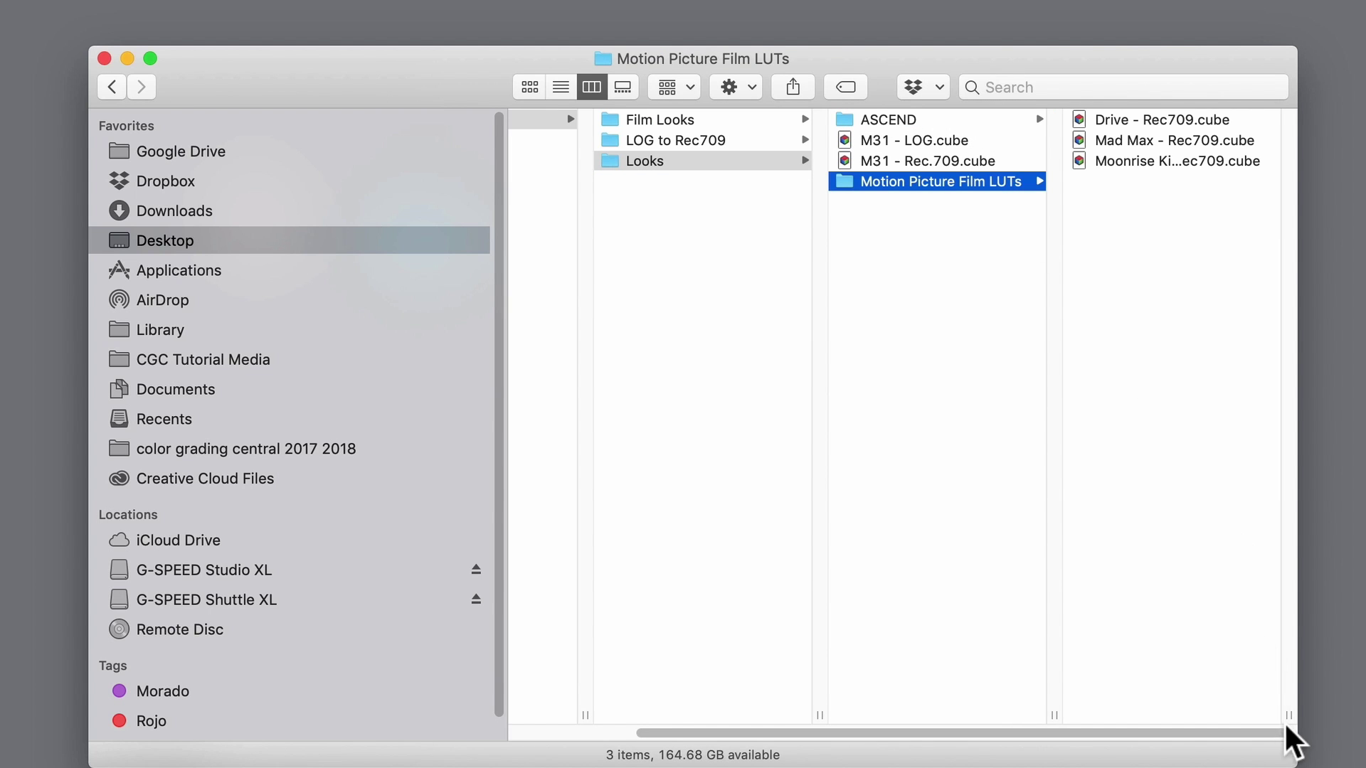
{"action": "left_click_drag", "start_coordinate": [1289, 732], "coordinate": [1365, 707]}
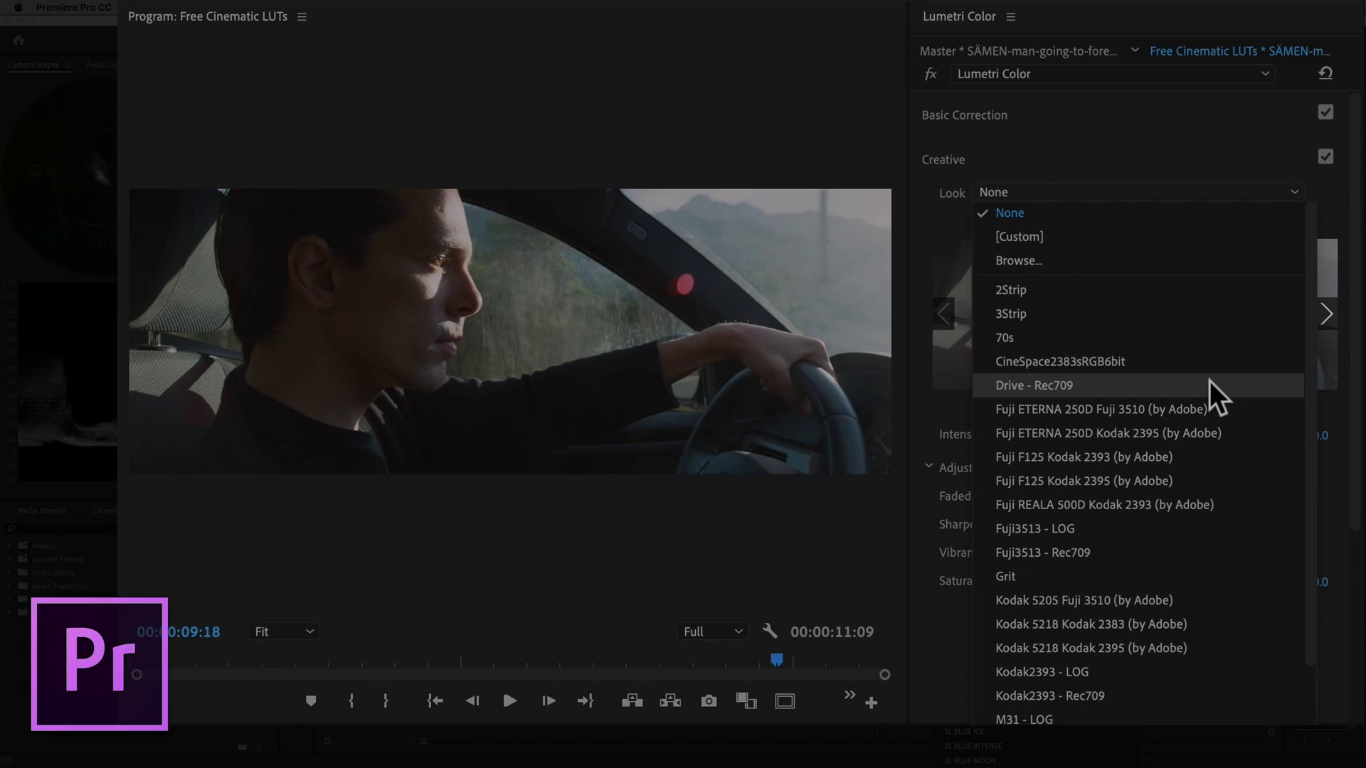
{"action": "left_click", "coordinate": [1209, 384]}
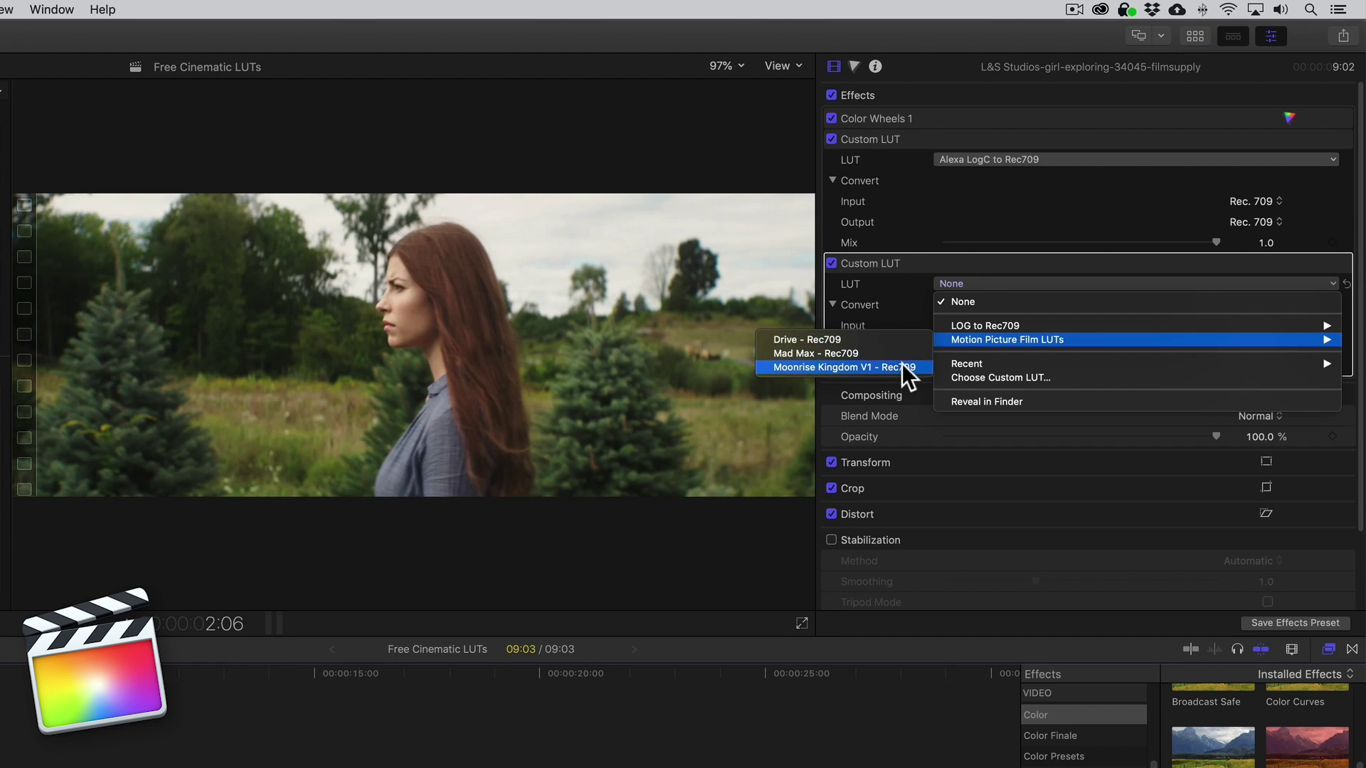
Step: Set the clip's second Custom LUT to Moonrise Kingdom V1 - Rec709
{"action": "left_click", "coordinate": [902, 364]}
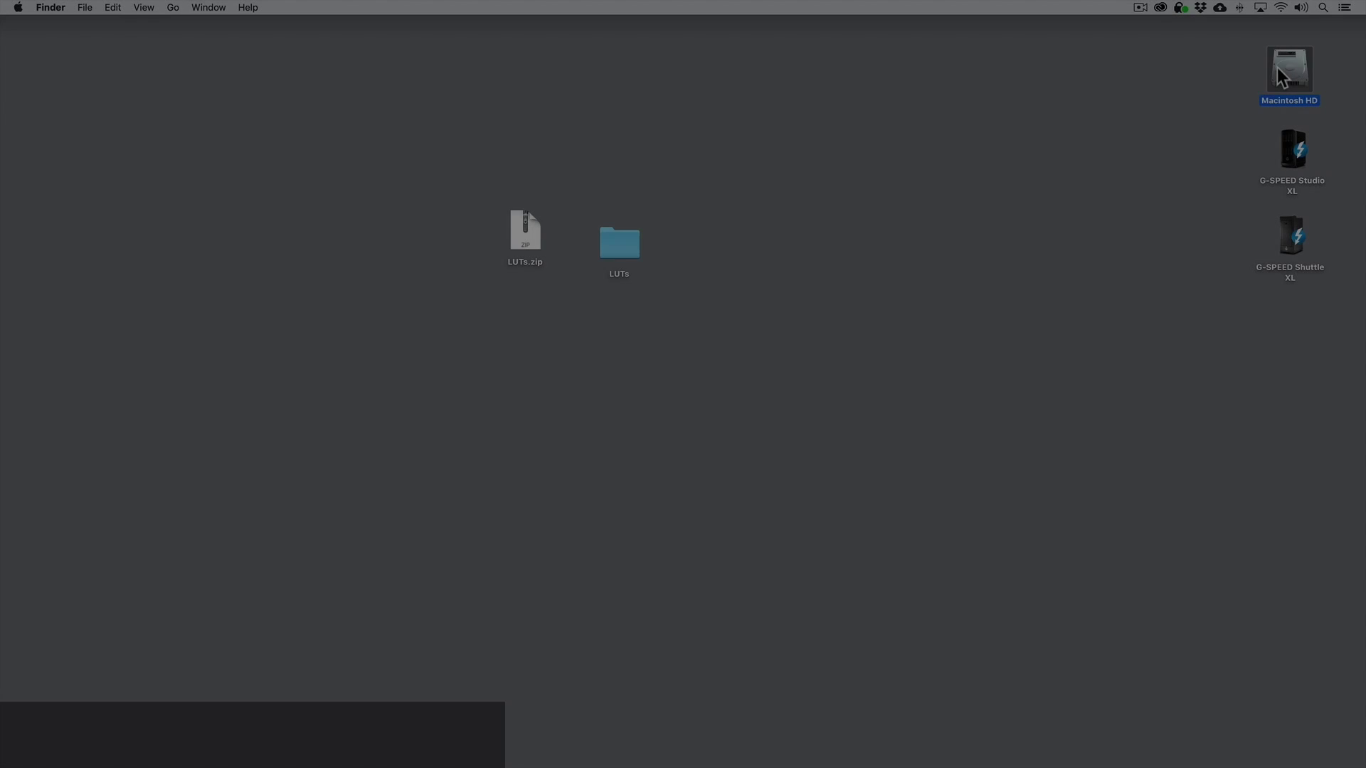
Step: Create a new LUTs folder in Macintosh HD/Library/Application Support/Adobe/Common
{"action": "double_click", "coordinate": [1284, 71]}
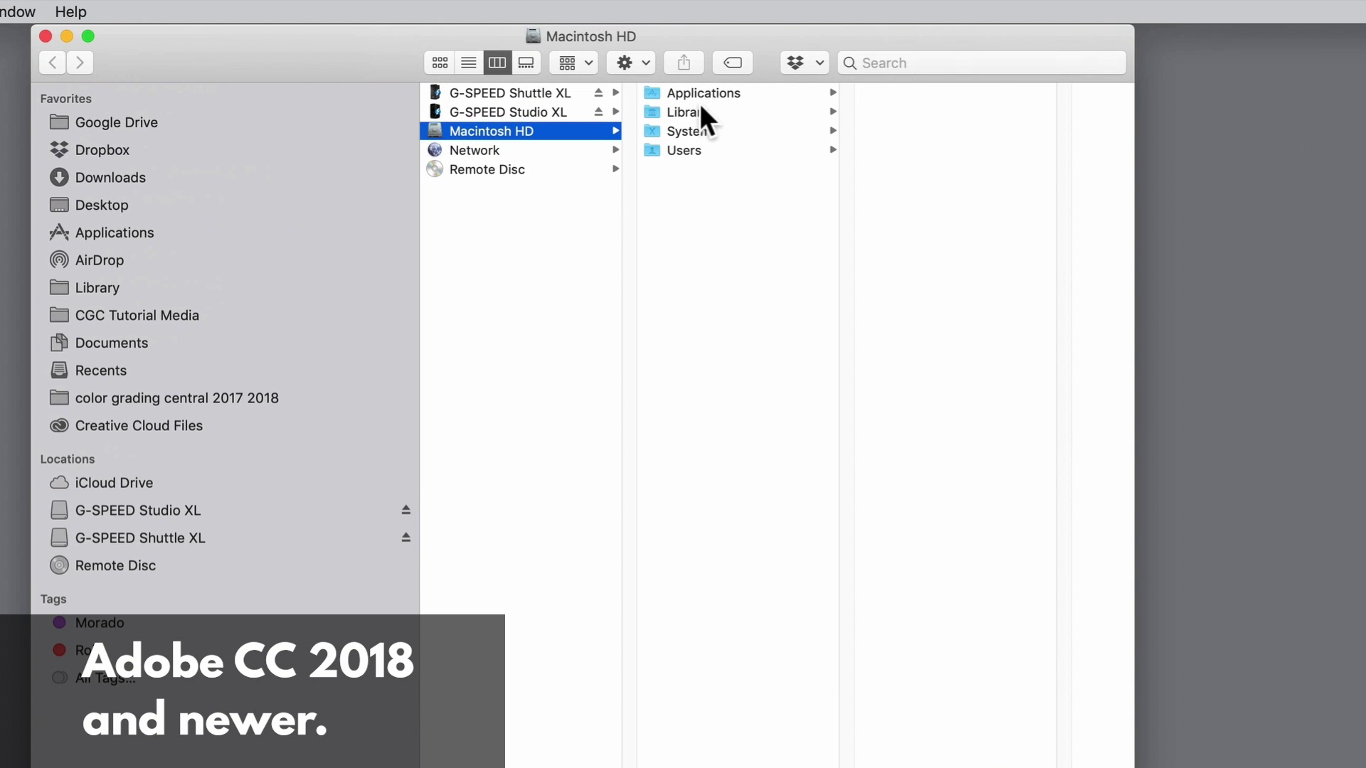
{"action": "left_click", "coordinate": [636, 70]}
{"action": "left_click", "coordinate": [891, 97]}
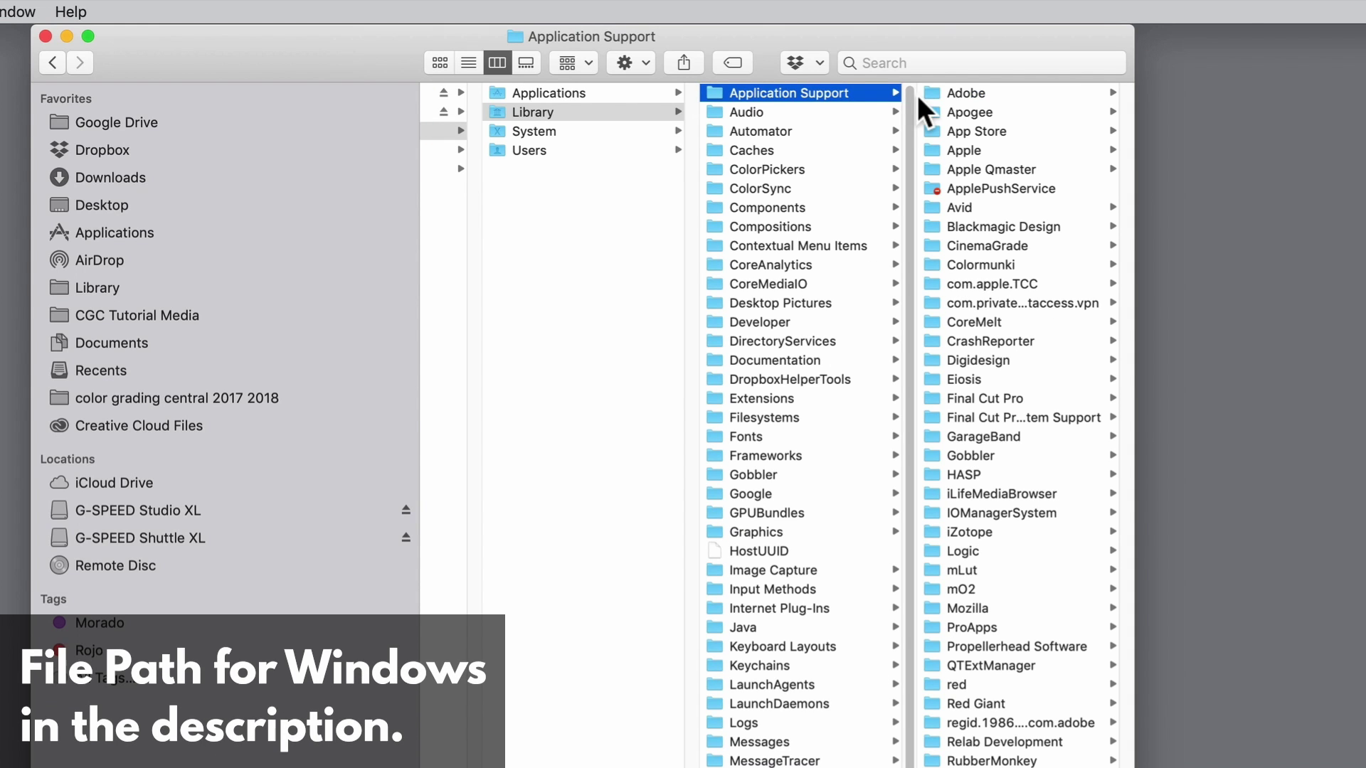
{"action": "left_click", "coordinate": [978, 92]}
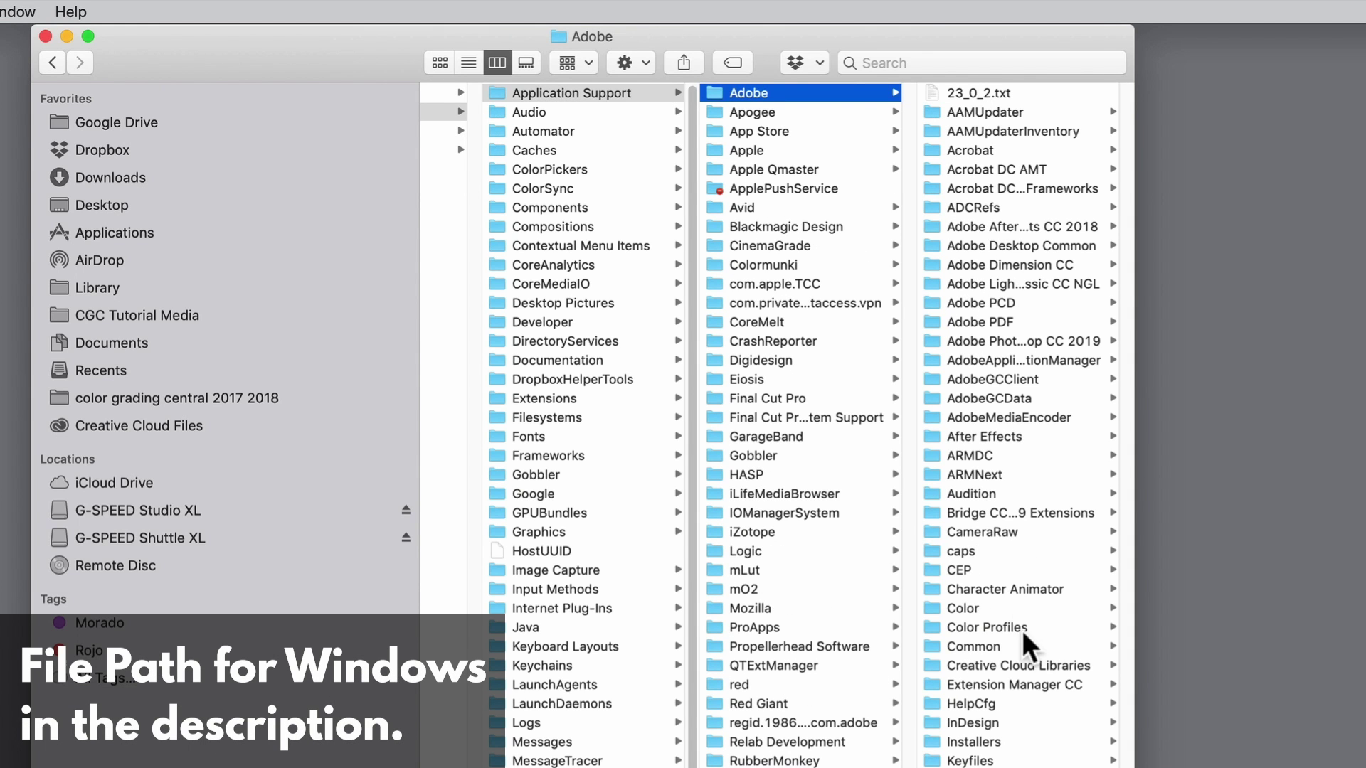
{"action": "left_click", "coordinate": [1023, 644]}
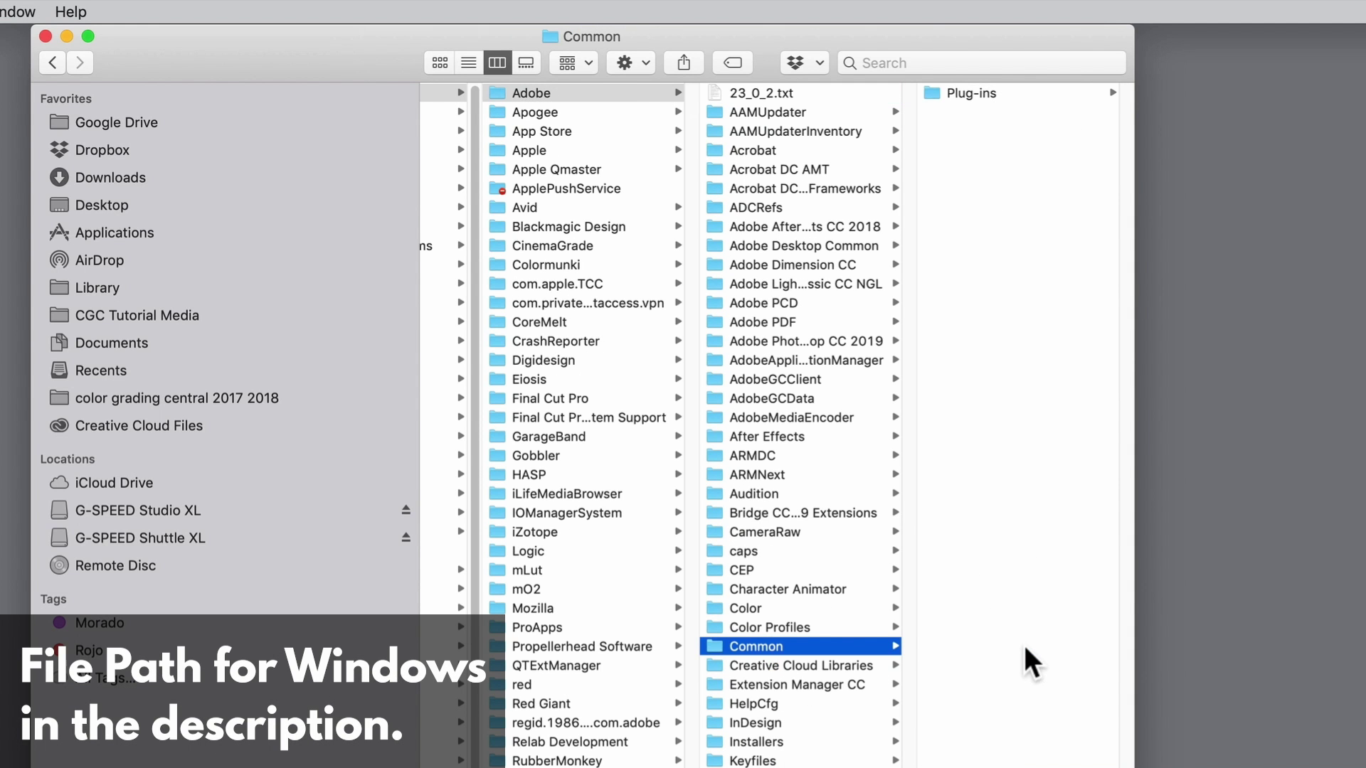
{"action": "right_click", "coordinate": [988, 171]}
{"action": "left_click", "coordinate": [1008, 175]}
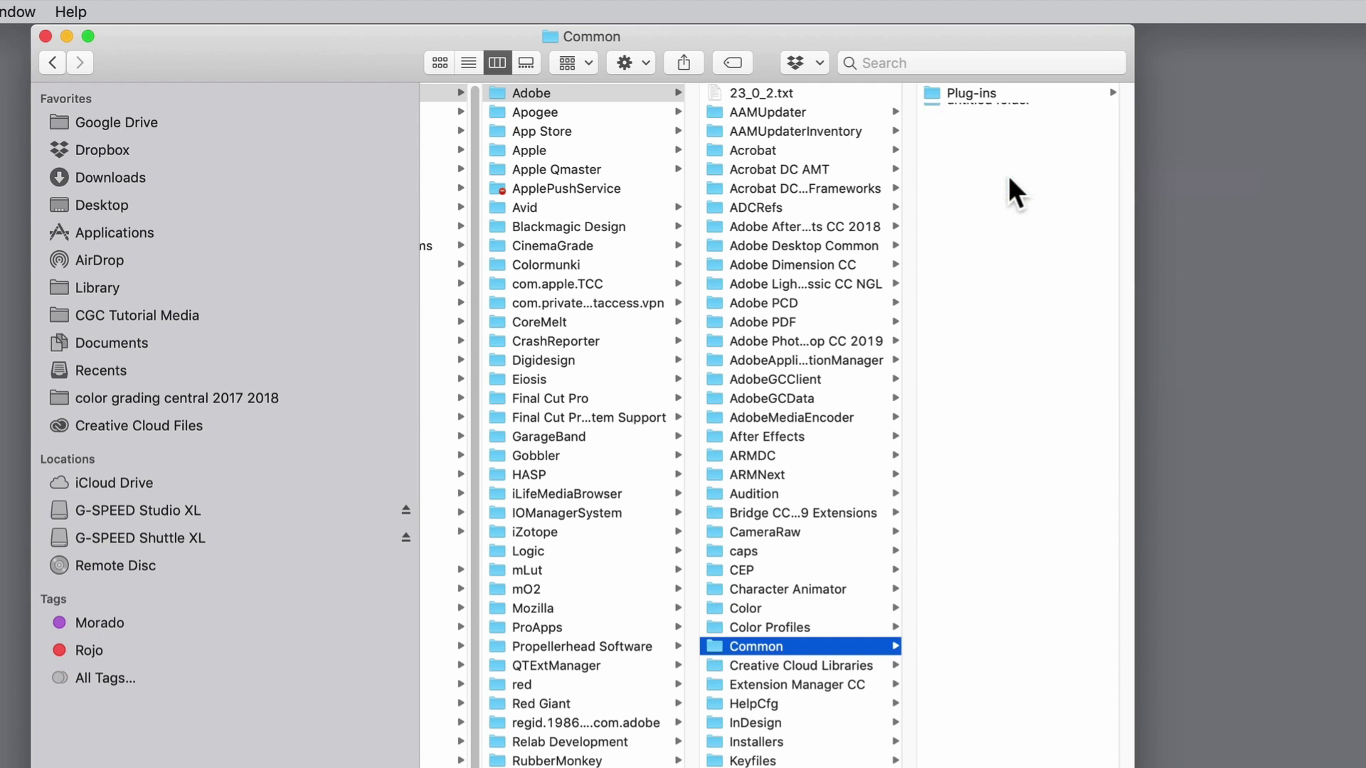
{"action": "type", "text": "LUTs"}
{"action": "key", "text": "Return"}
Step: Add Creative and Technical subfolders inside the LUTs folder
{"action": "right_click", "coordinate": [1037, 108]}
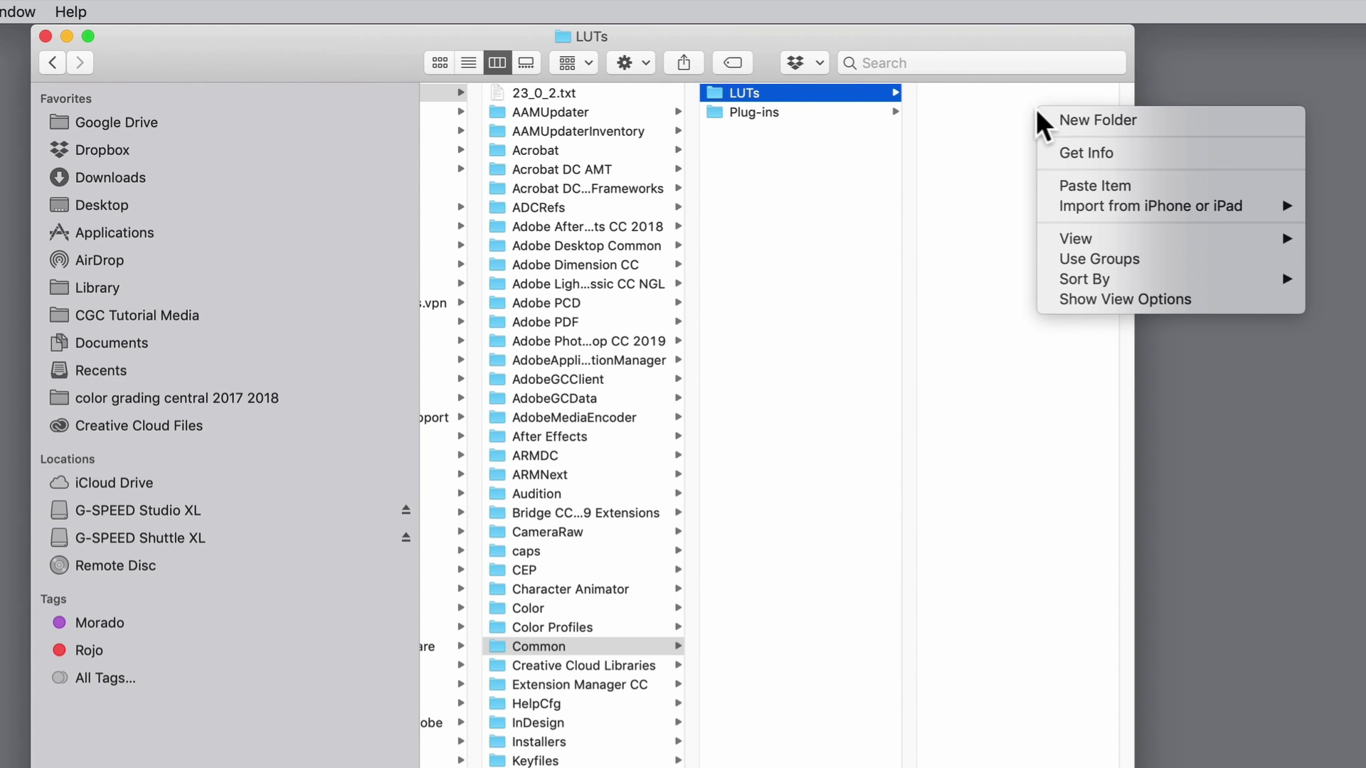
{"action": "left_click", "coordinate": [1053, 117]}
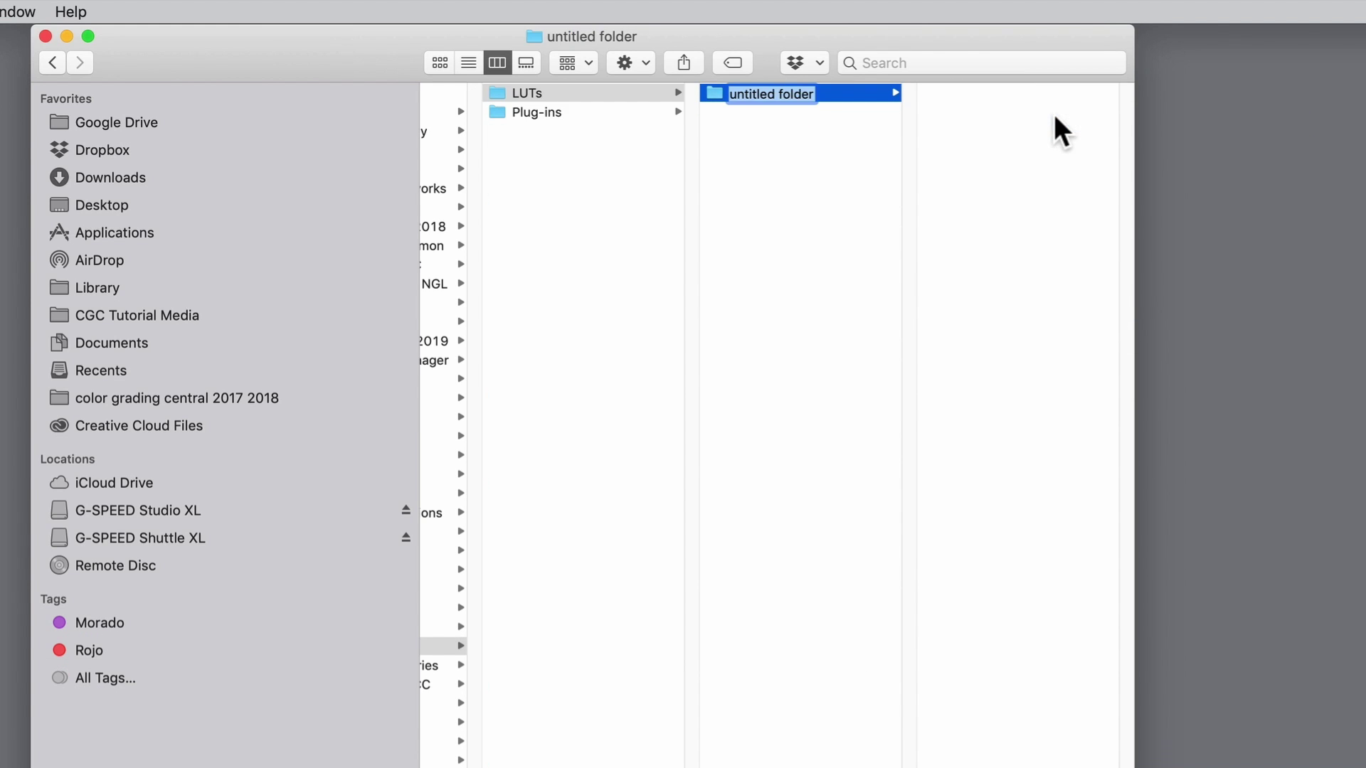
{"action": "type", "text": "Creative"}
{"action": "key", "text": "Return"}
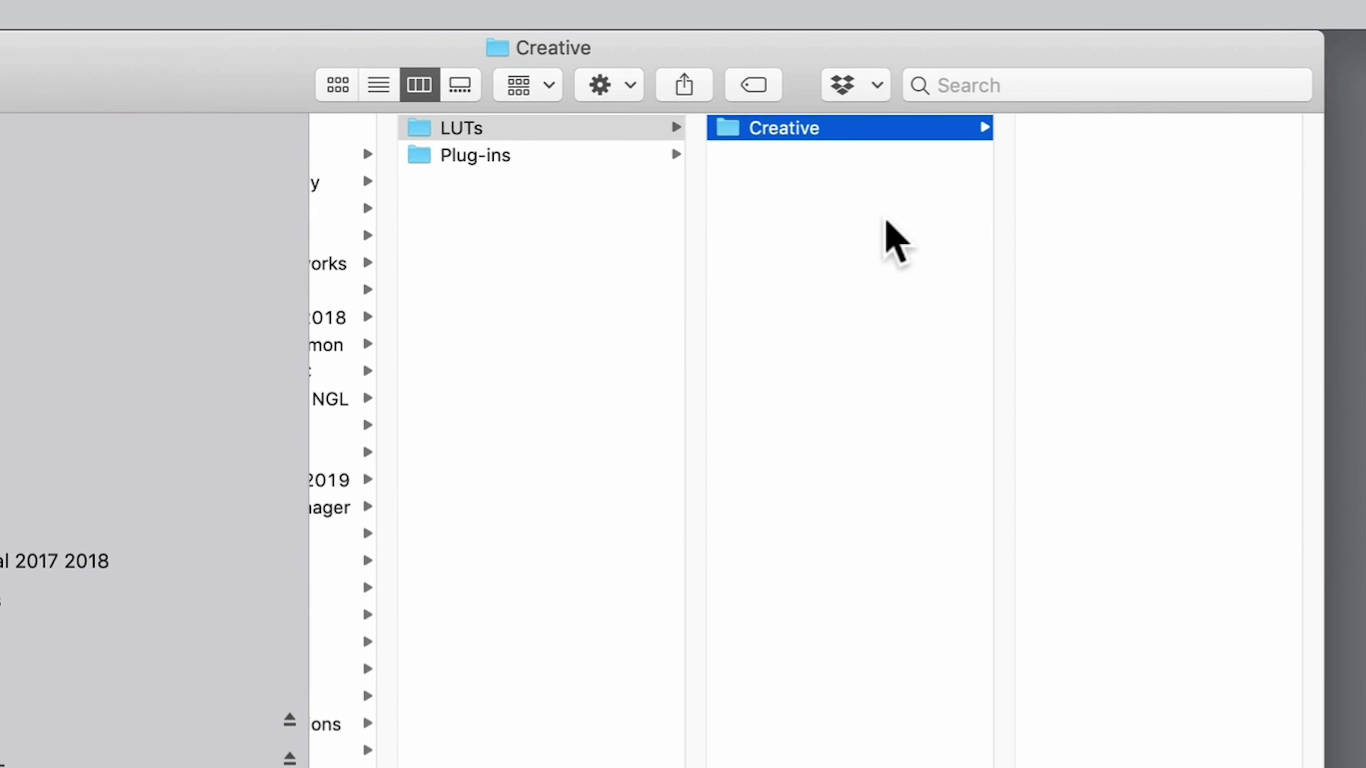
{"action": "right_click", "coordinate": [863, 222]}
{"action": "left_click", "coordinate": [863, 226]}
{"action": "type", "text": "Technical"}
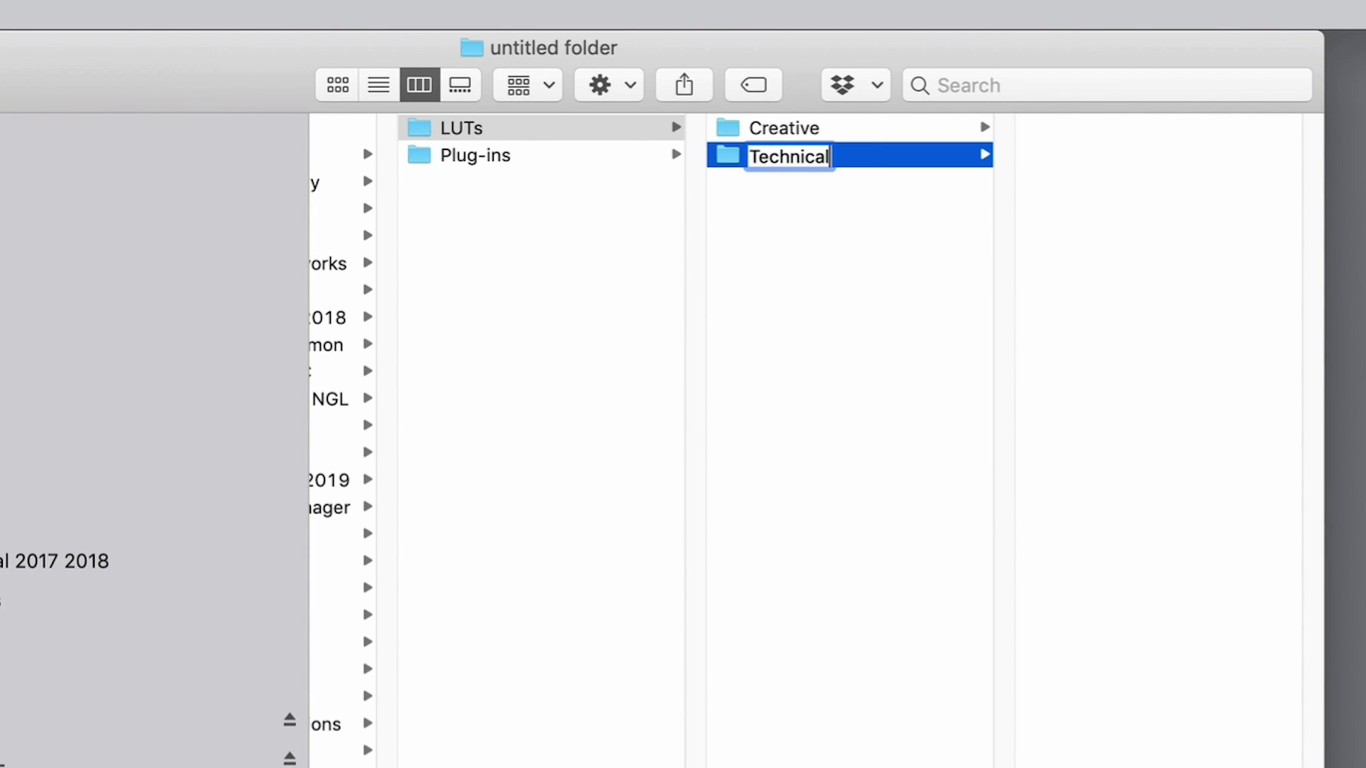
{"action": "key", "text": "Return"}
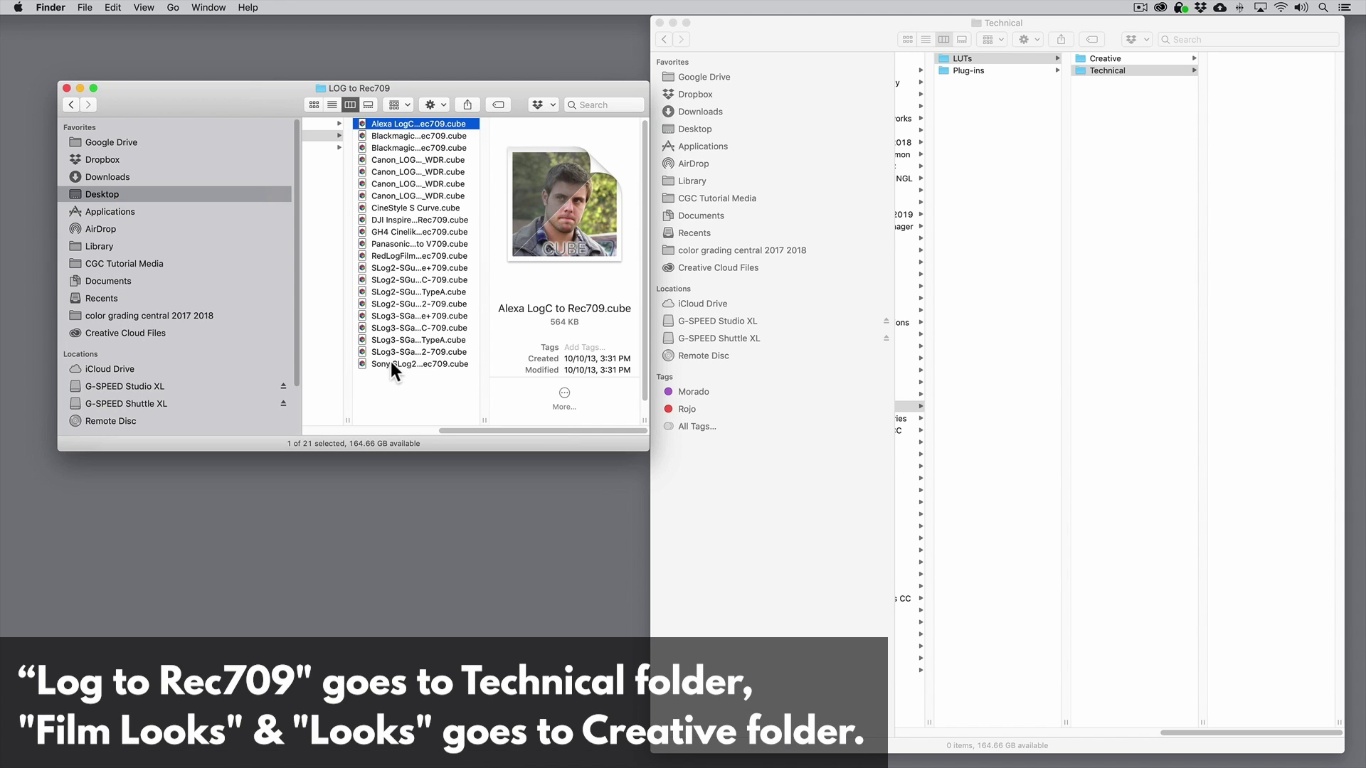
Step: Paste the LOG to Rec709 LUT files into the Technical folder
{"action": "left_click", "coordinate": [390, 362], "text": "shift"}
{"action": "left_click", "coordinate": [1249, 118]}
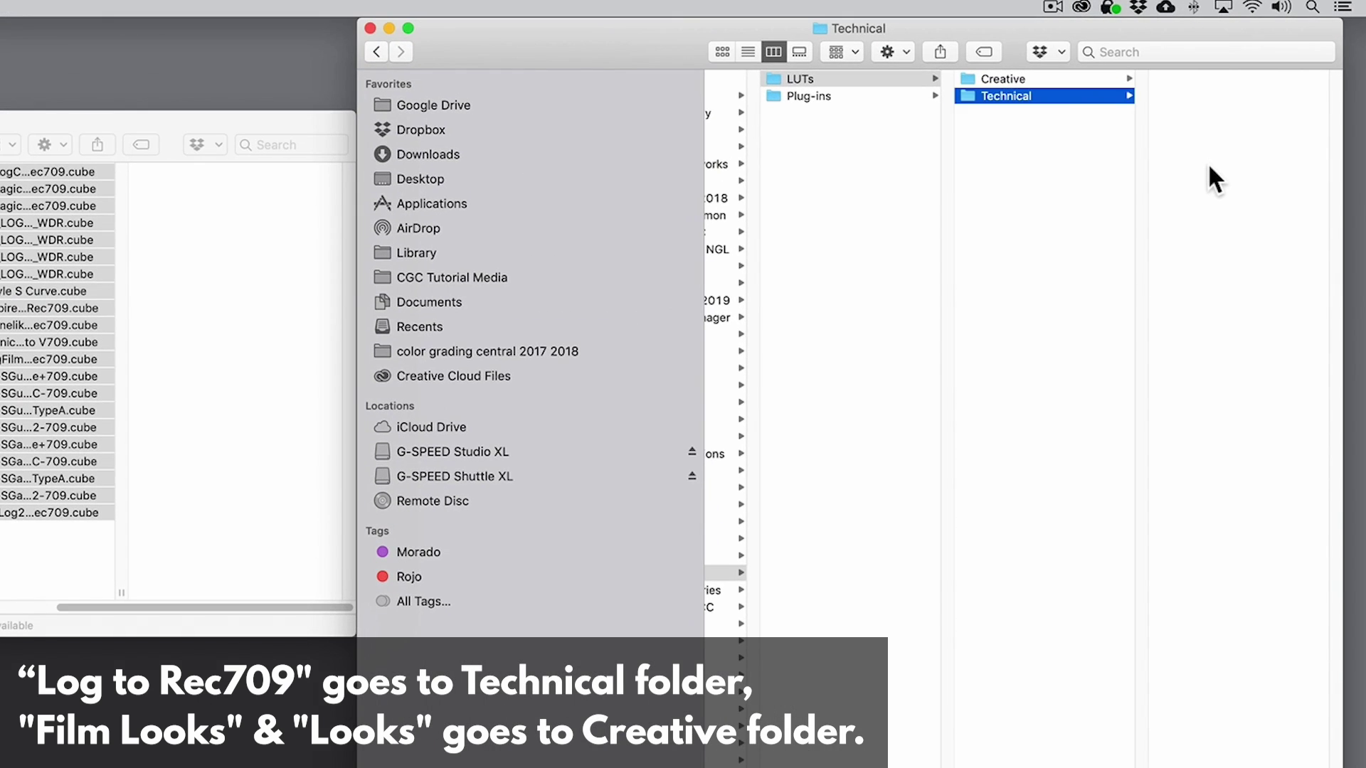
{"action": "key", "text": "cmd+v"}
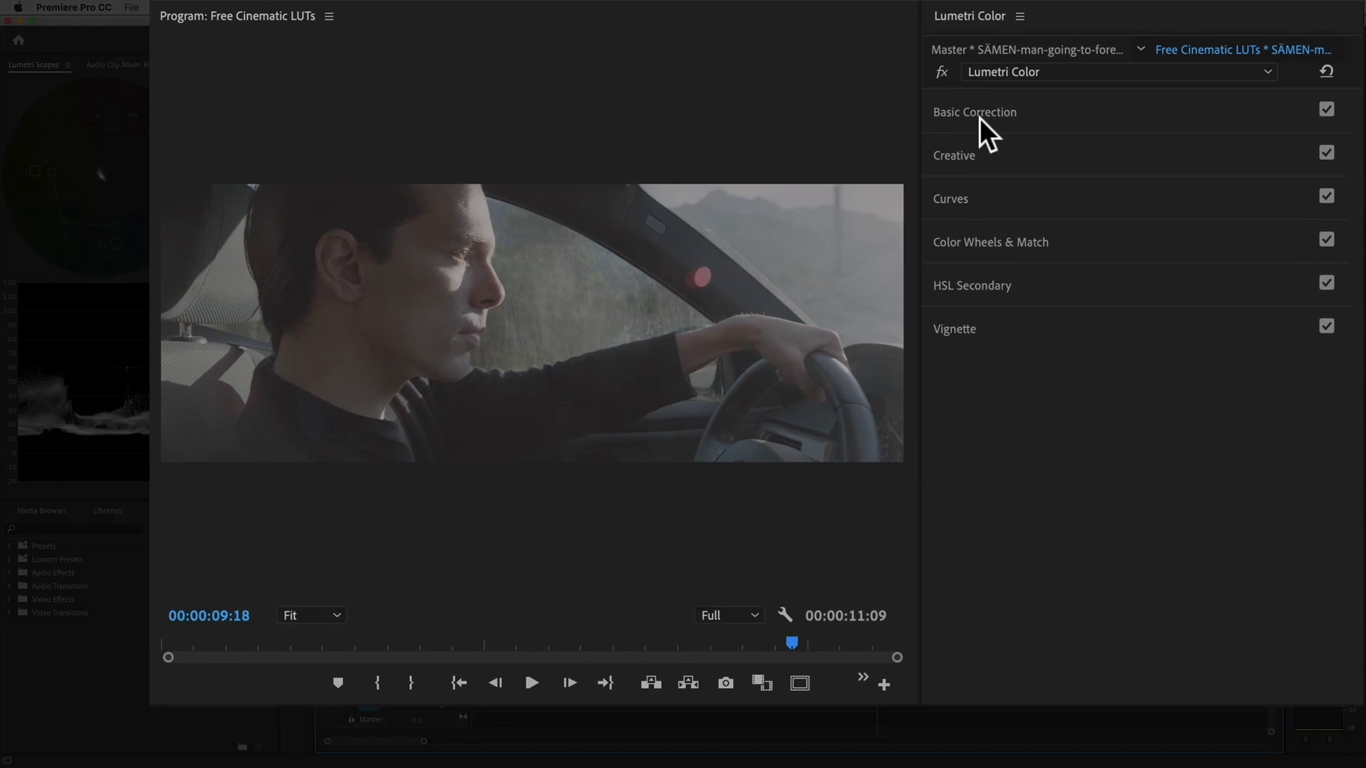
Step: In Basic Correction, remove the input LUT, set Contrast to 150, Whites to 38.2 and raise Saturation
{"action": "left_click", "coordinate": [929, 126]}
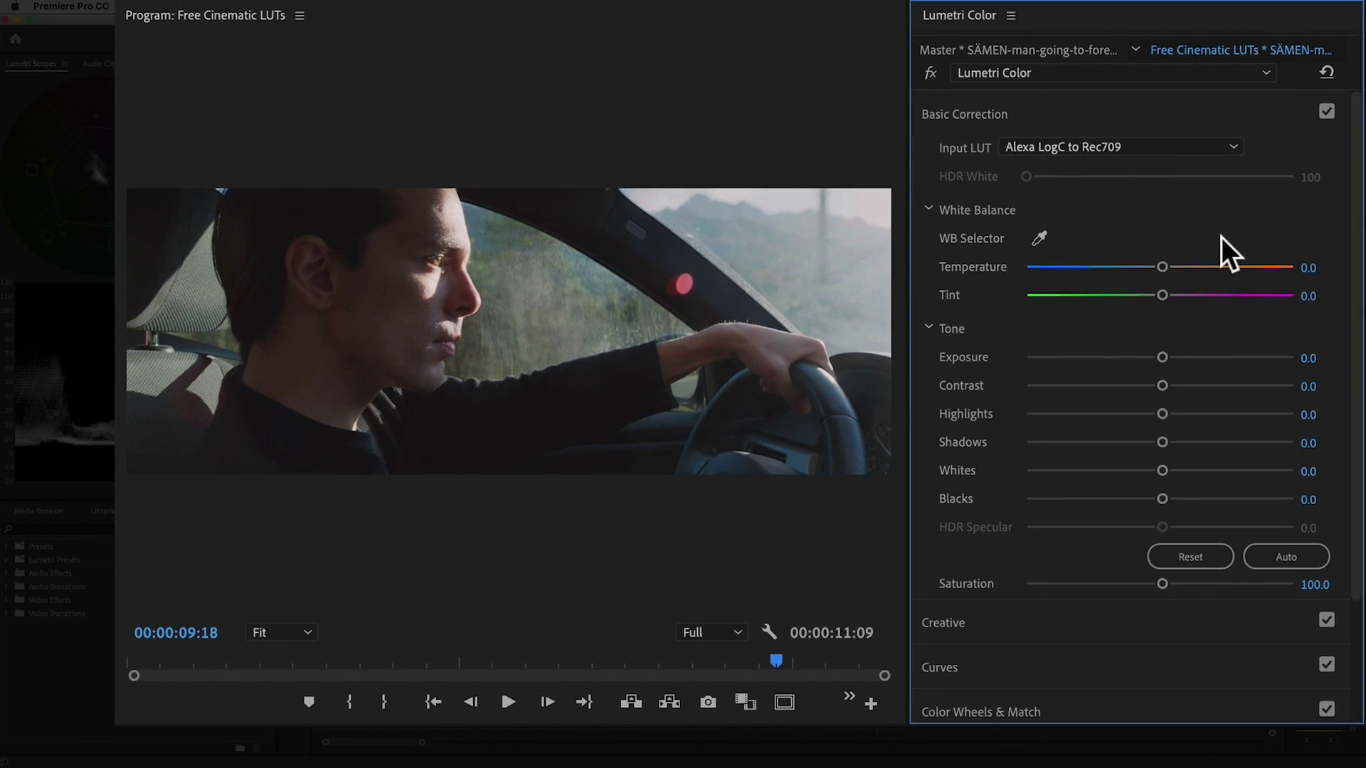
{"action": "key", "text": "ctrl+z"}
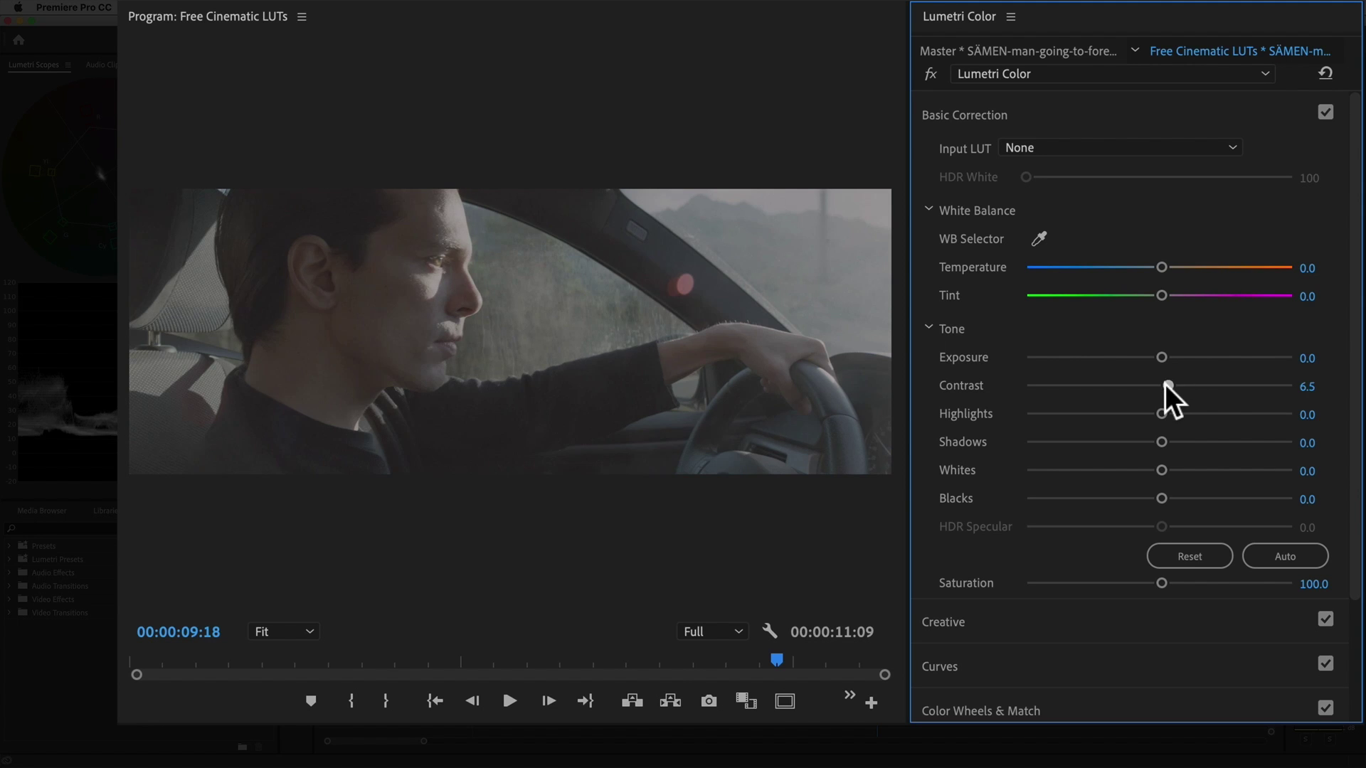
{"action": "left_click_drag", "start_coordinate": [1164, 383], "coordinate": [1299, 389]}
{"action": "left_click", "coordinate": [1303, 387]}
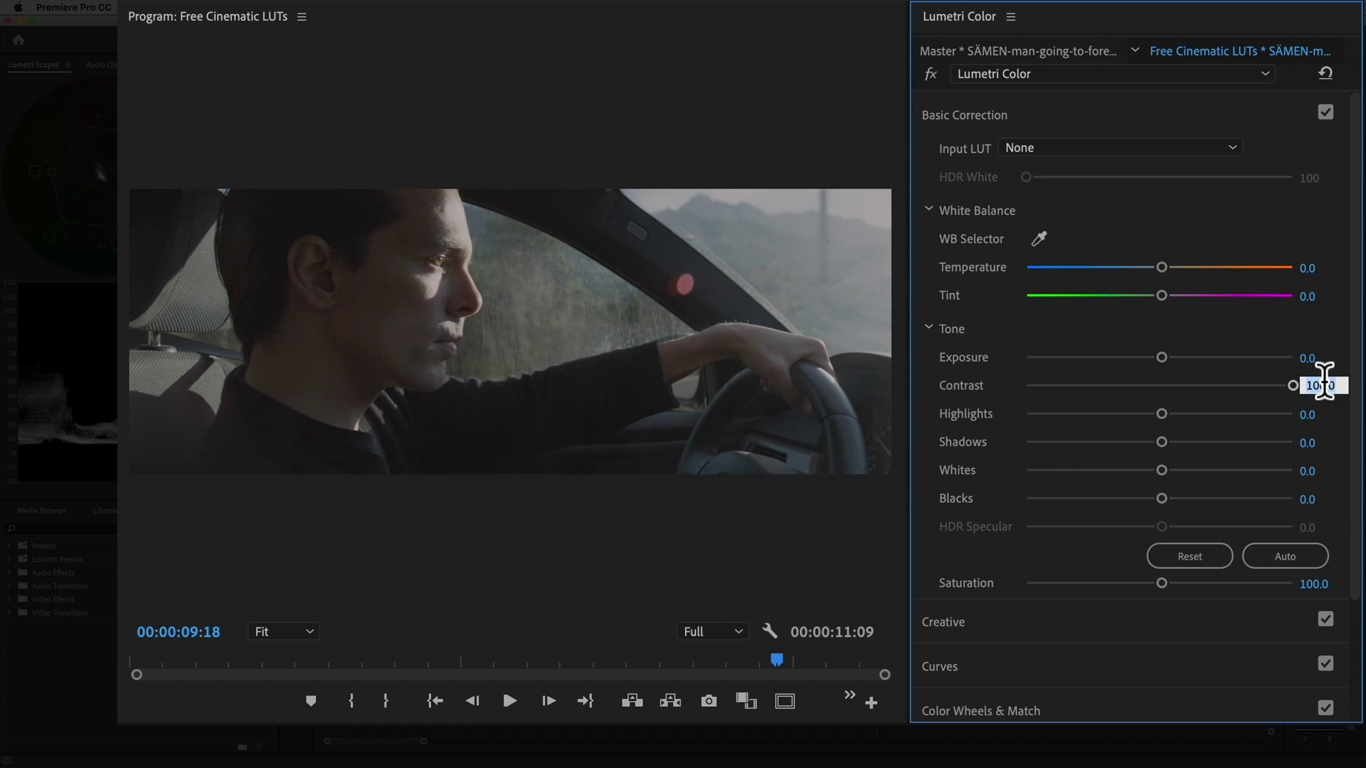
{"action": "type", "text": "150"}
{"action": "key", "text": "Return"}
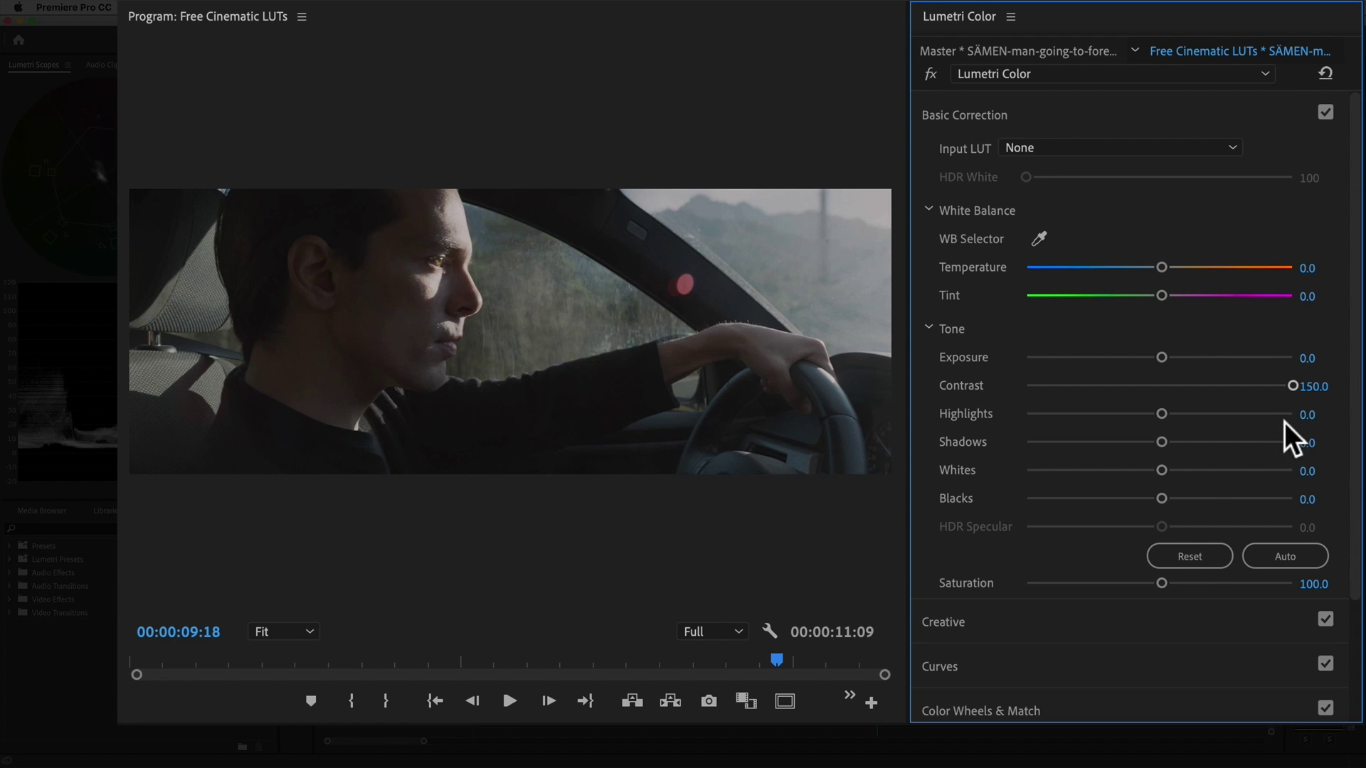
{"action": "left_click_drag", "start_coordinate": [1171, 469], "coordinate": [1203, 470]}
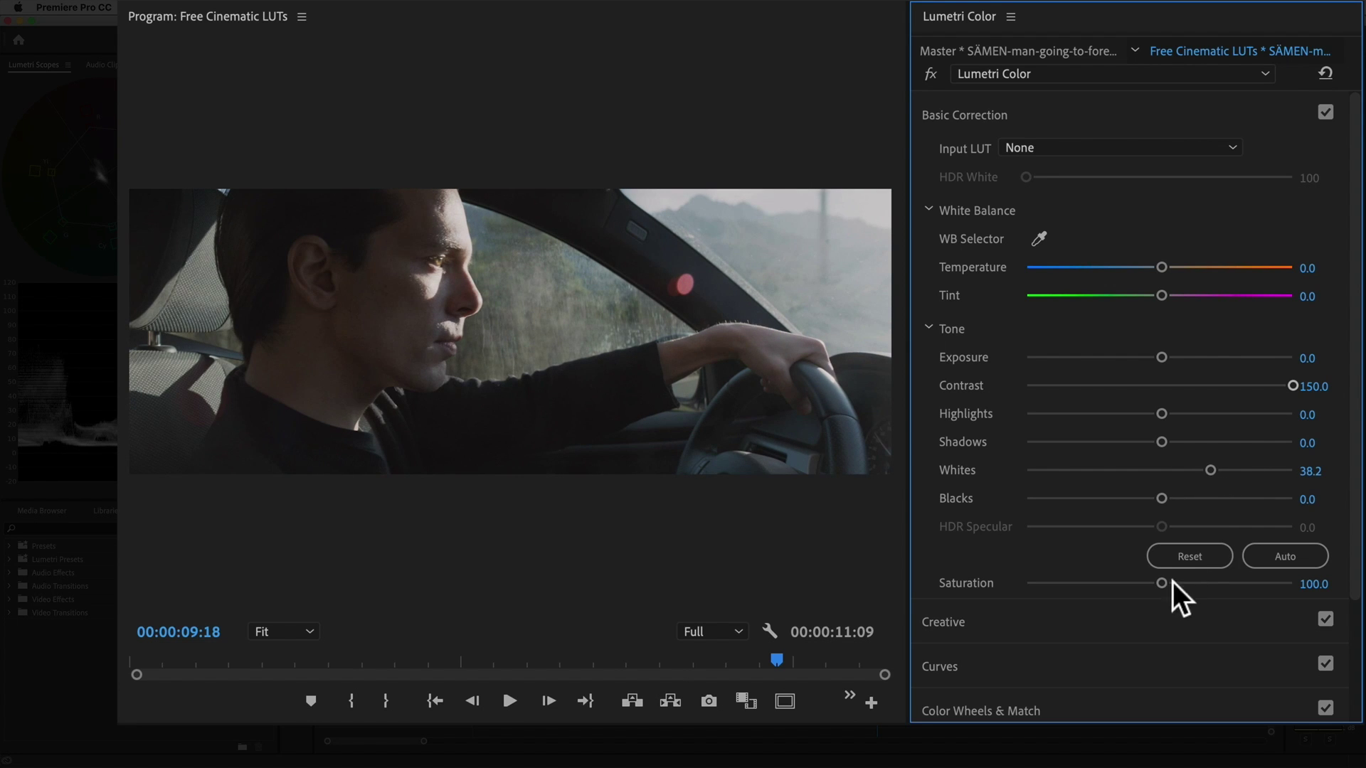
{"action": "left_click_drag", "start_coordinate": [1162, 584], "coordinate": [1197, 583]}
Step: Apply the Drive - Rec709 look in Lumetri's Creative section
{"action": "left_click", "coordinate": [975, 114]}
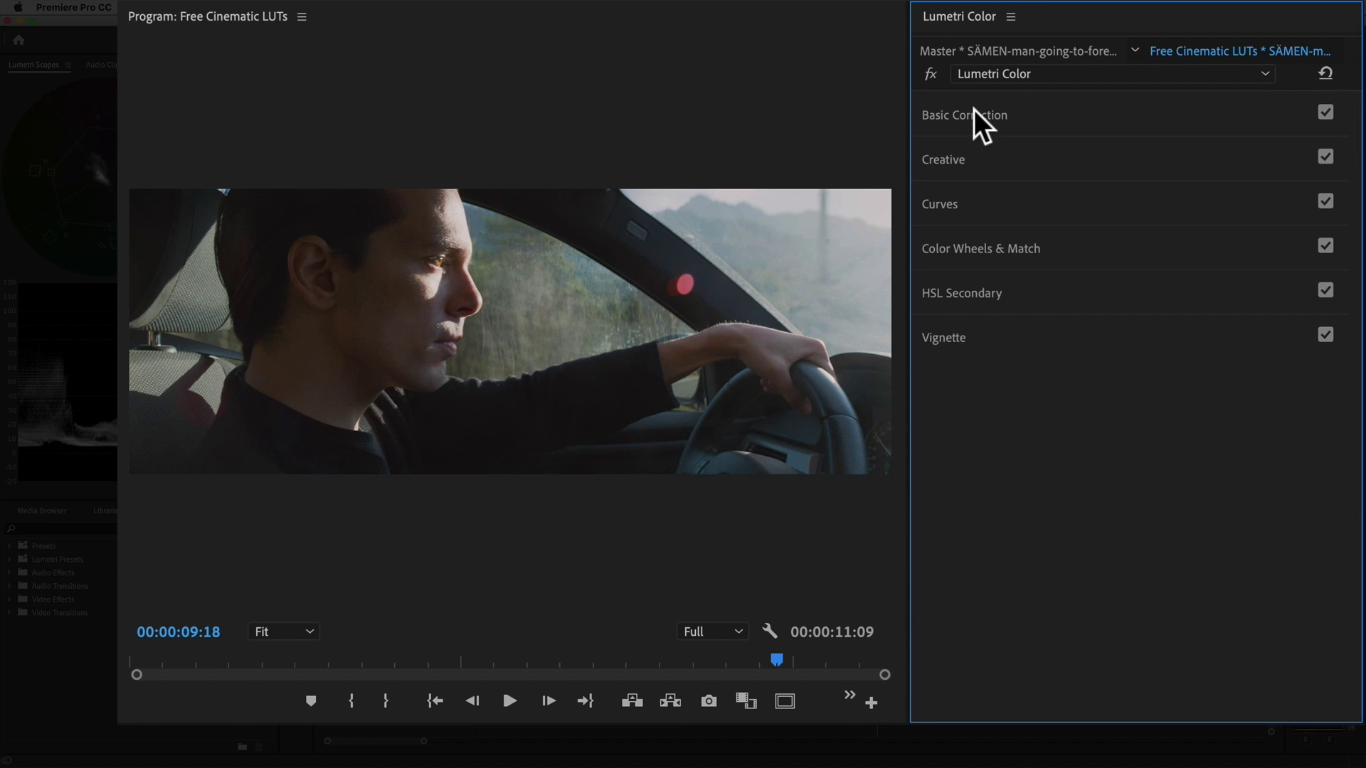
{"action": "left_click", "coordinate": [993, 155]}
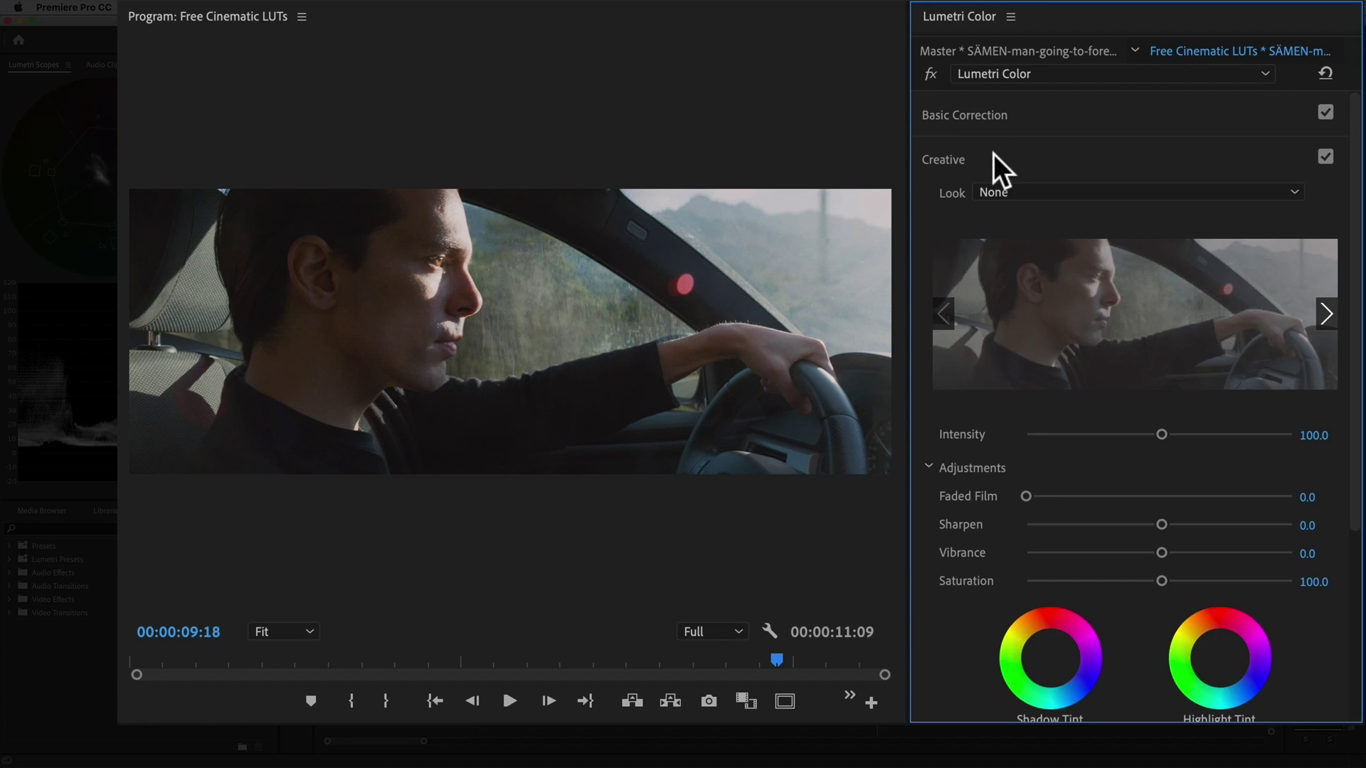
{"action": "left_click", "coordinate": [1295, 193]}
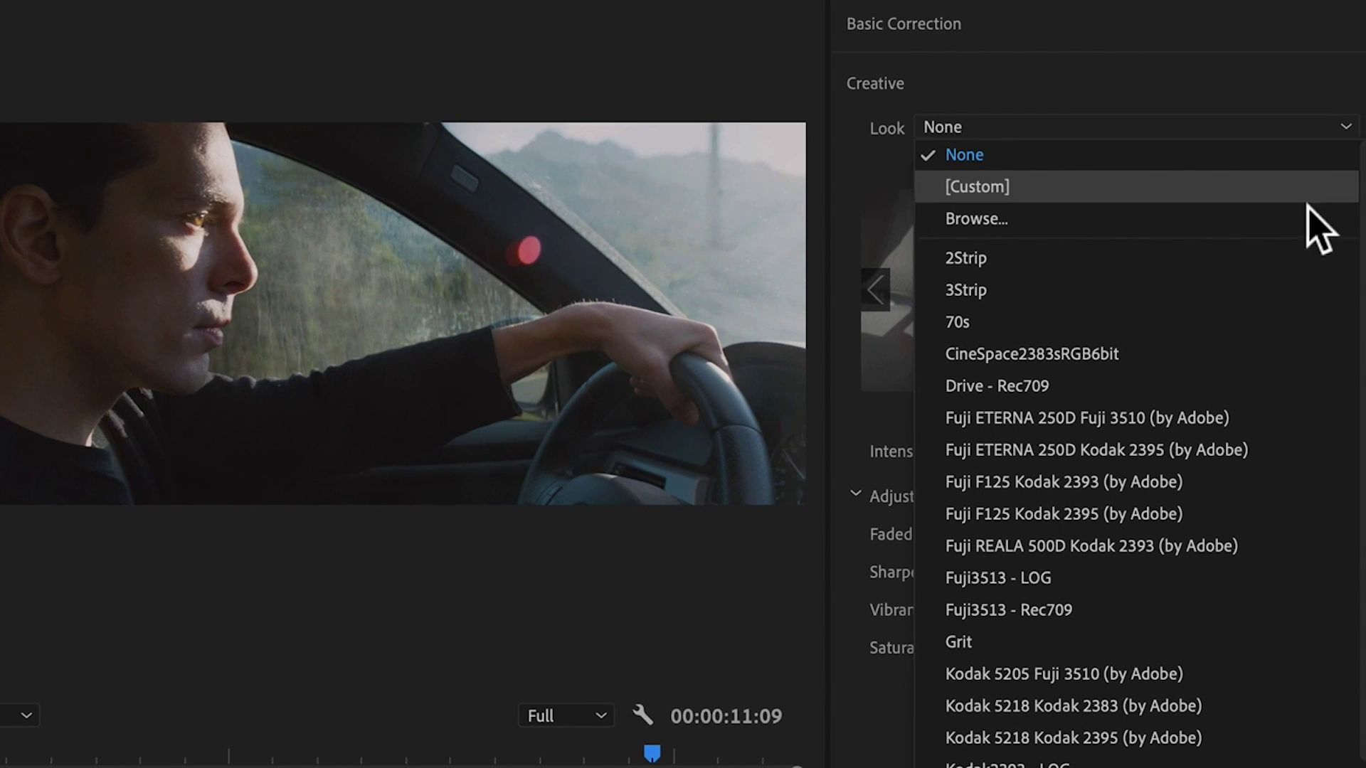
{"action": "left_click", "coordinate": [1231, 383]}
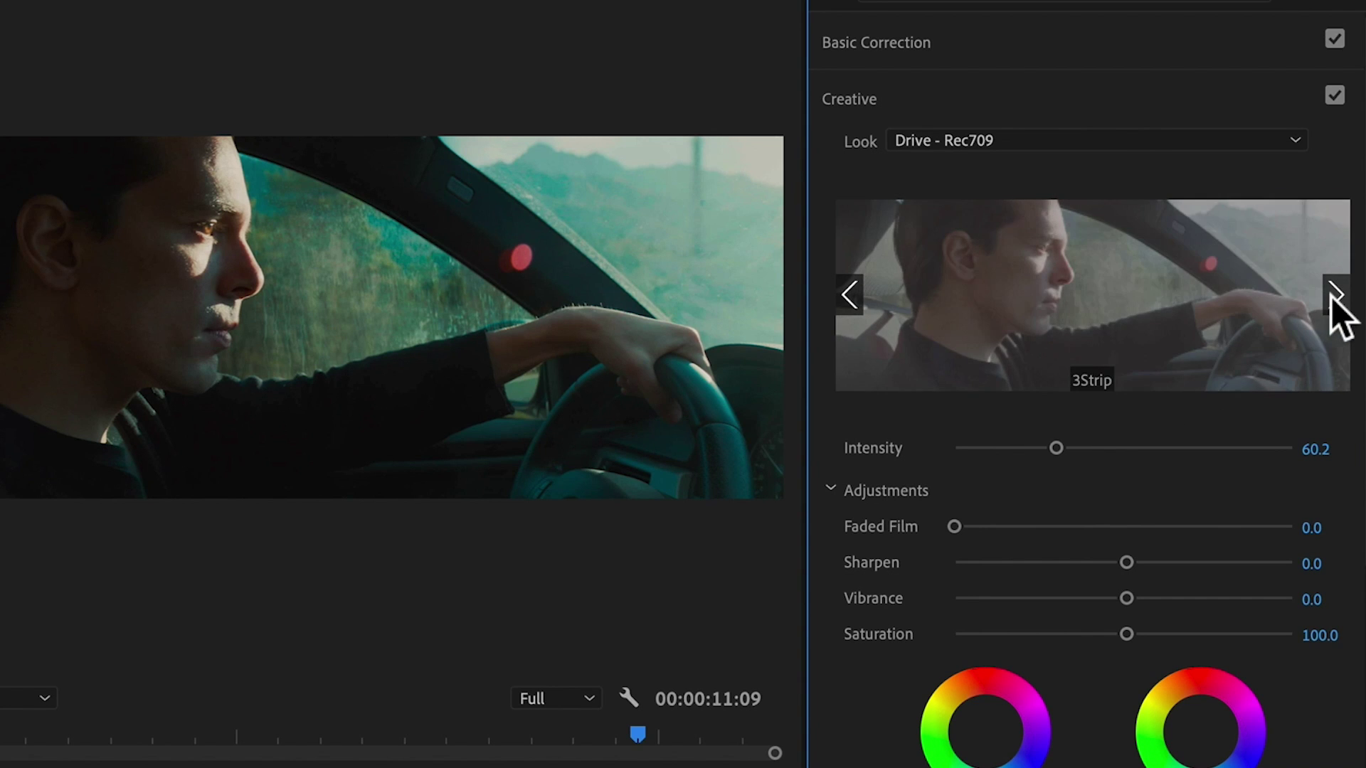
Step: Cycle the look previews through 2Strip and 3Strip on to CineSpace2383sRGB6bit
{"action": "left_click", "coordinate": [1331, 296]}
{"action": "left_click", "coordinate": [1332, 296]}
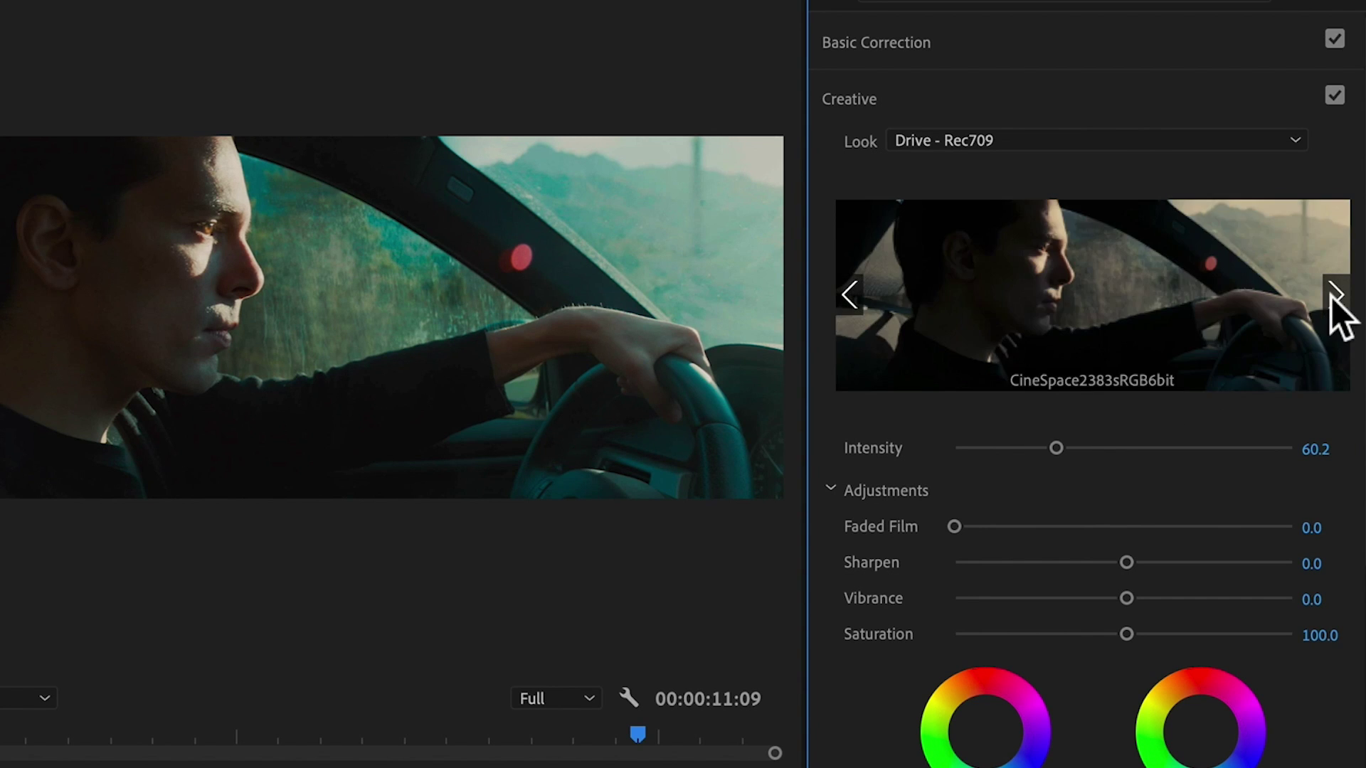
{"action": "left_click", "coordinate": [1332, 296]}
{"action": "left_click", "coordinate": [1332, 296]}
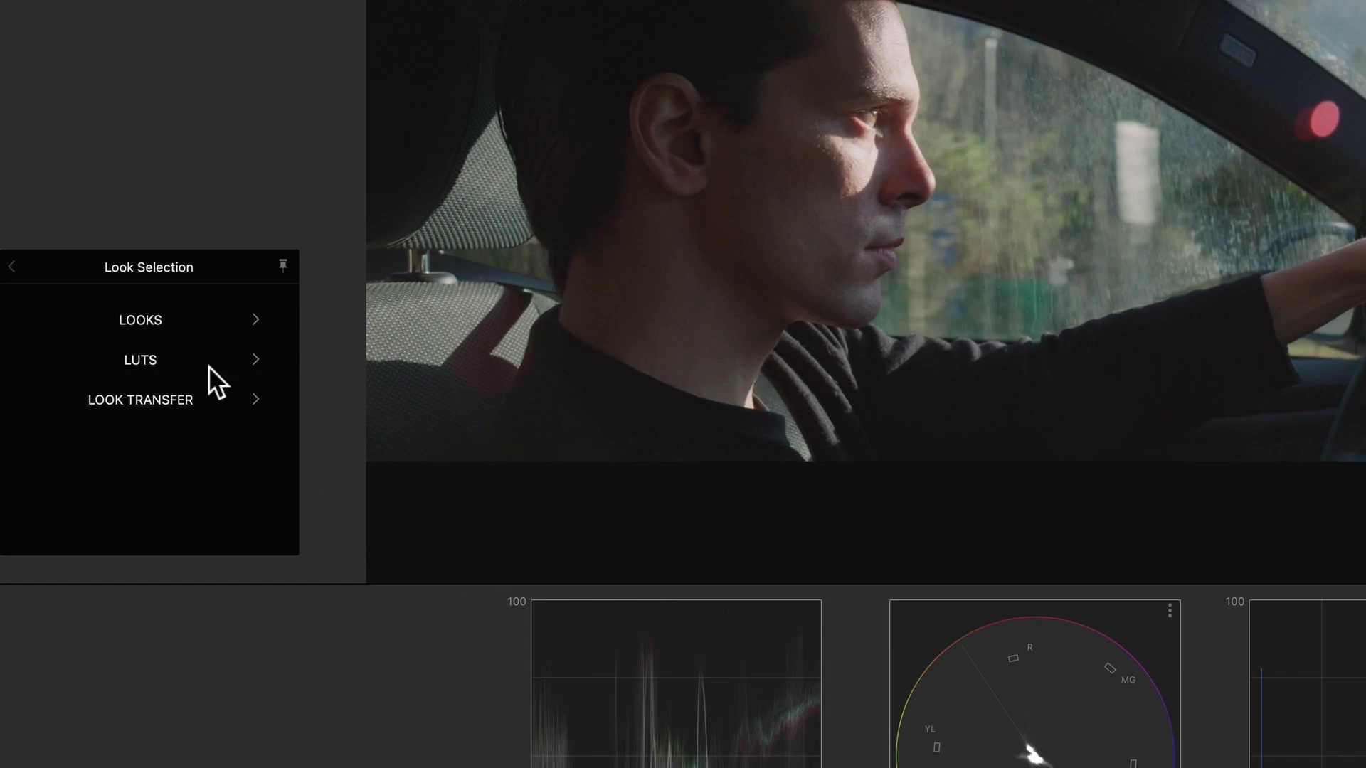
Step: Choose LUTS > USER and scroll the look grid to user LUTs like Aghi, Amelie and Anna
{"action": "left_click", "coordinate": [122, 366]}
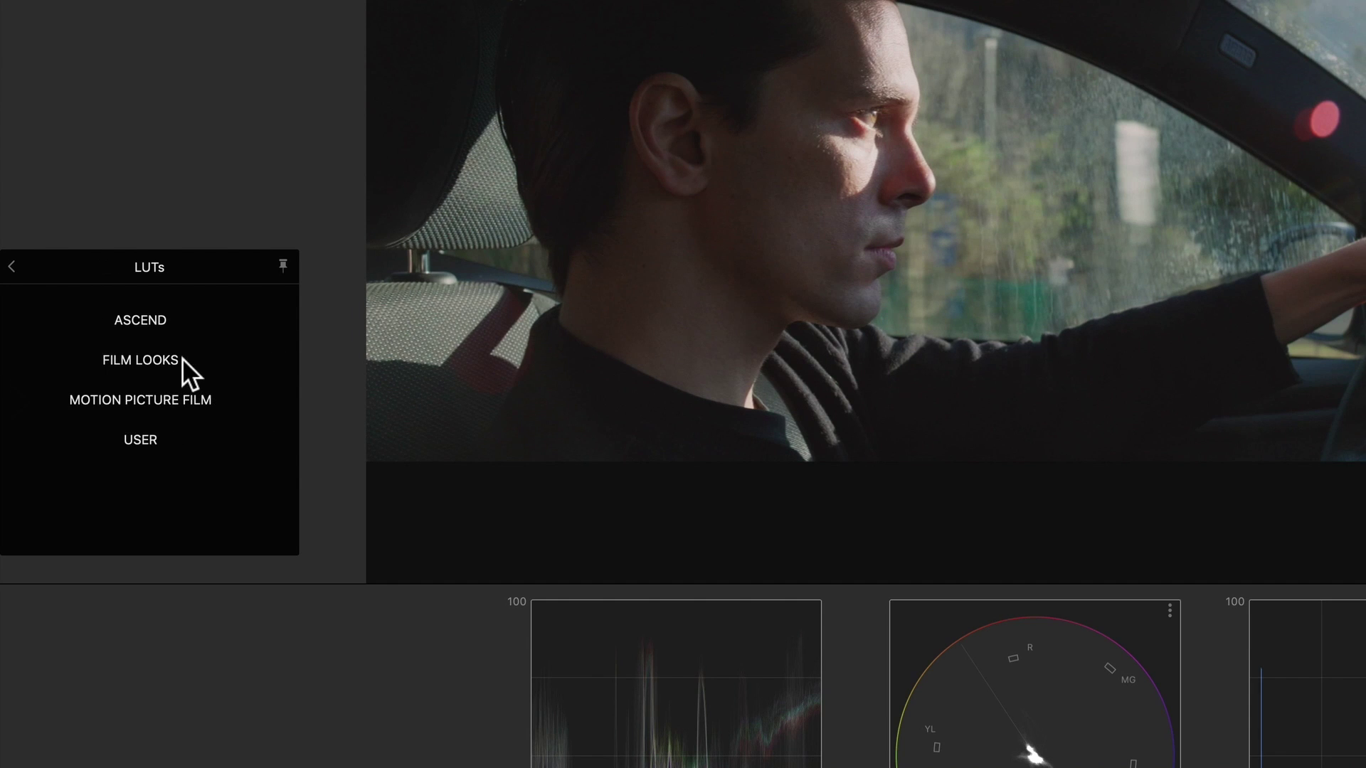
{"action": "left_click", "coordinate": [154, 438]}
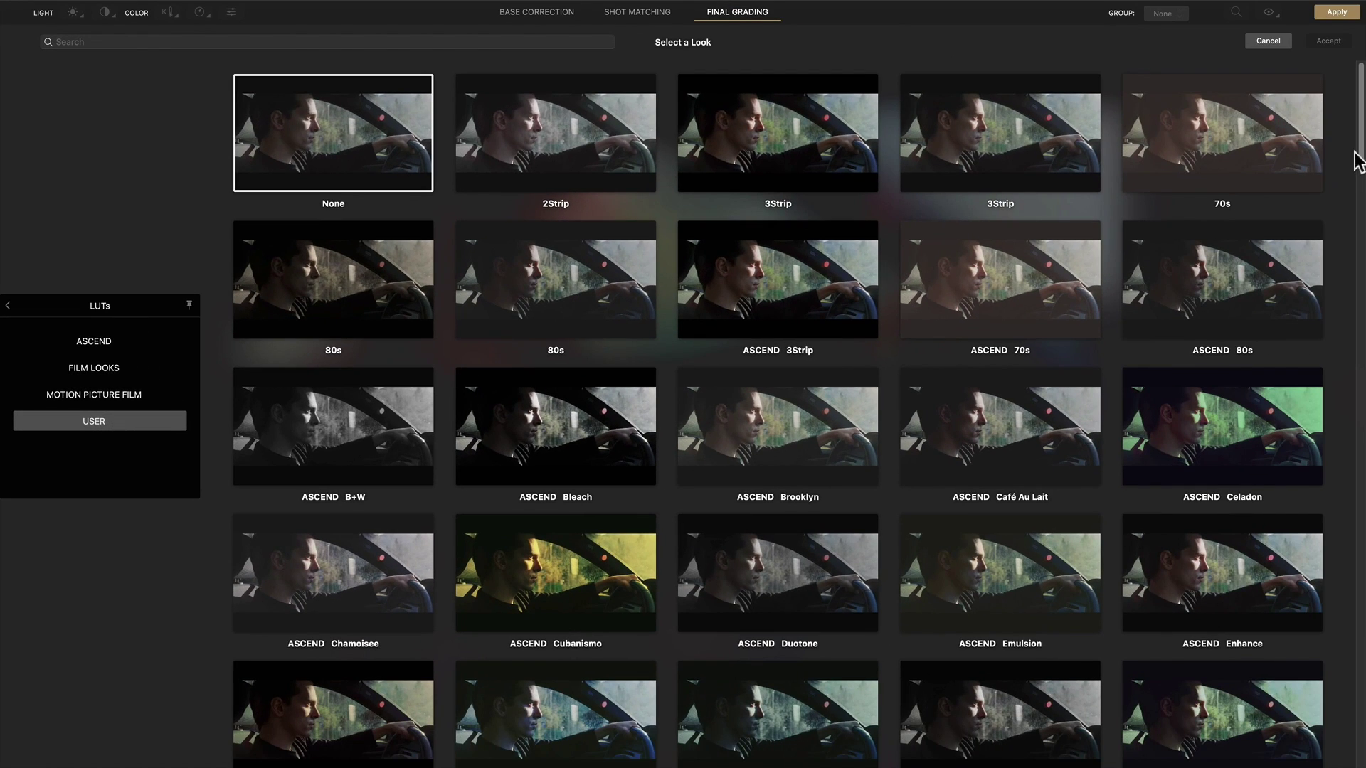
{"action": "left_click_drag", "start_coordinate": [1357, 152], "coordinate": [1360, 261]}
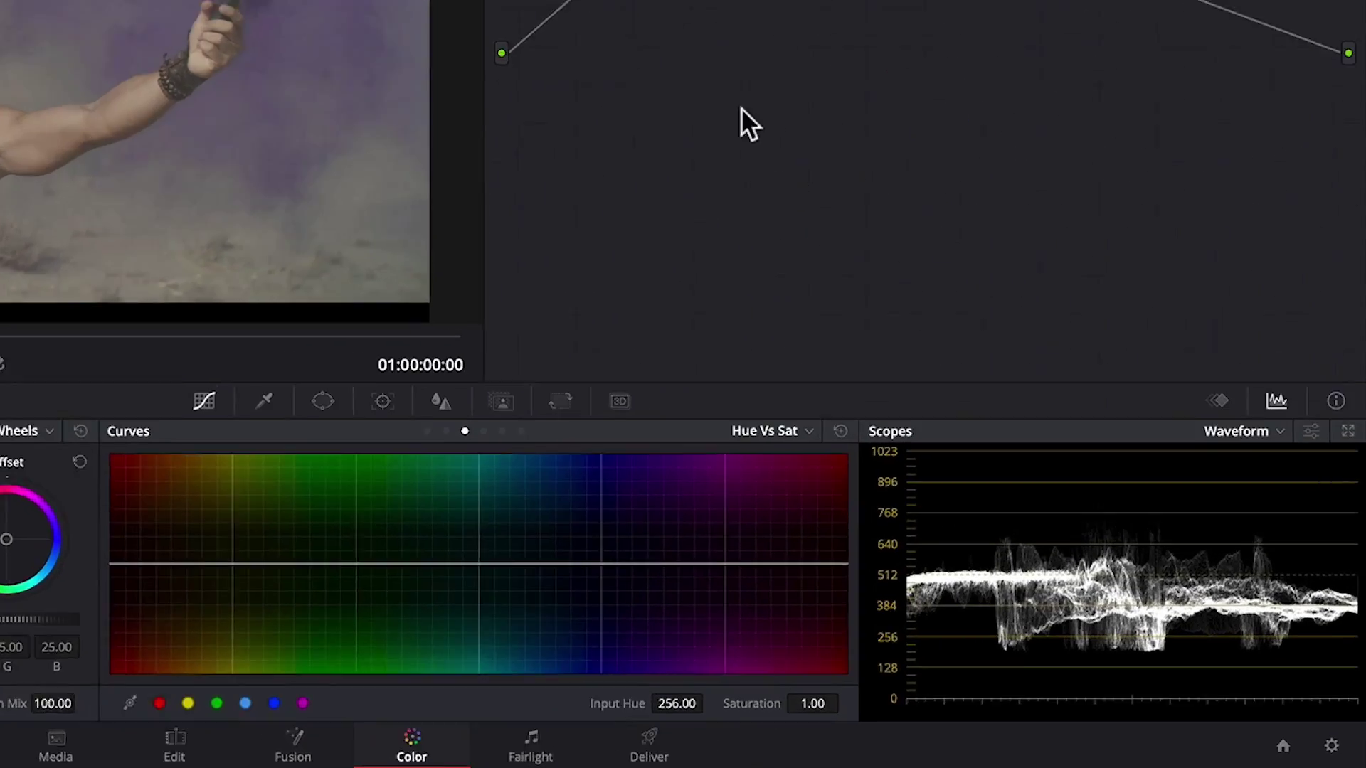
Step: Open Project Settings on Color Management and scroll to the Lookup Tables options
{"action": "left_click", "coordinate": [1331, 745]}
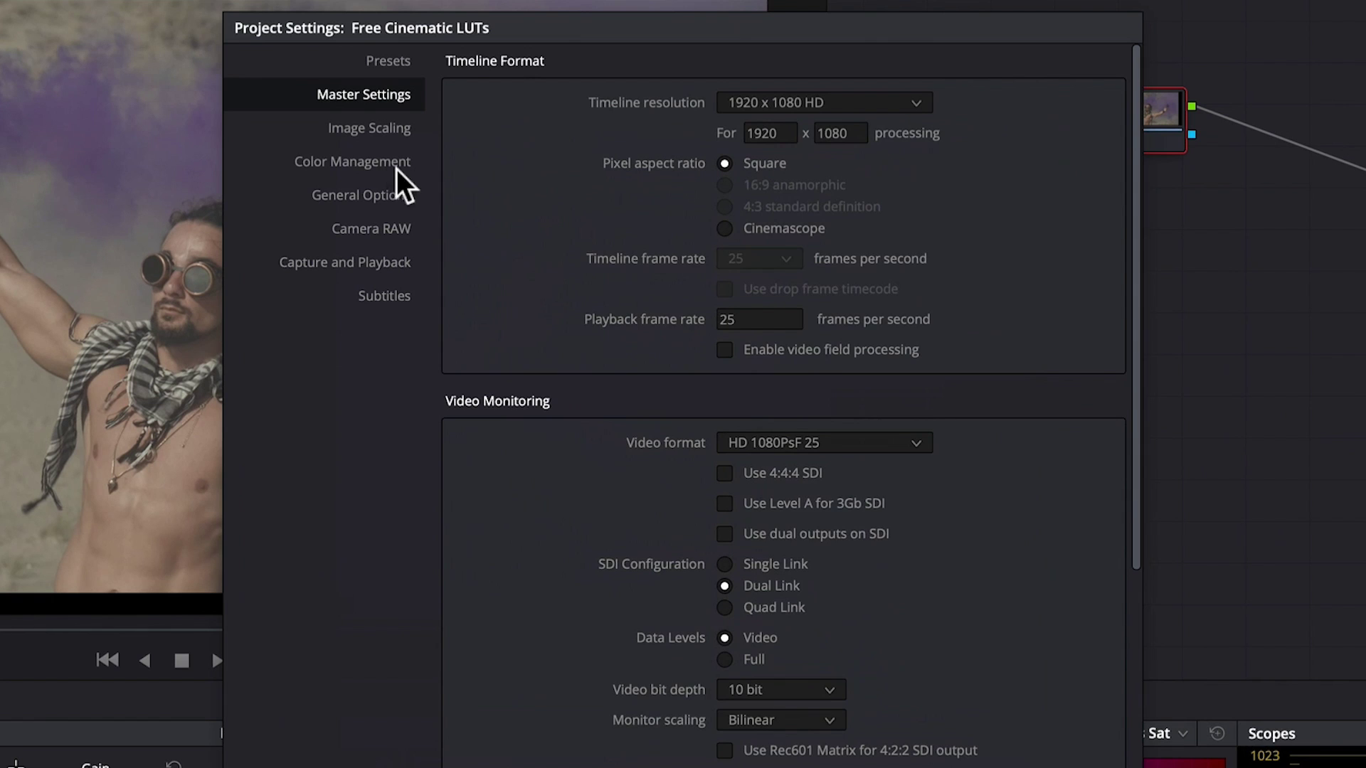
{"action": "left_click", "coordinate": [479, 188]}
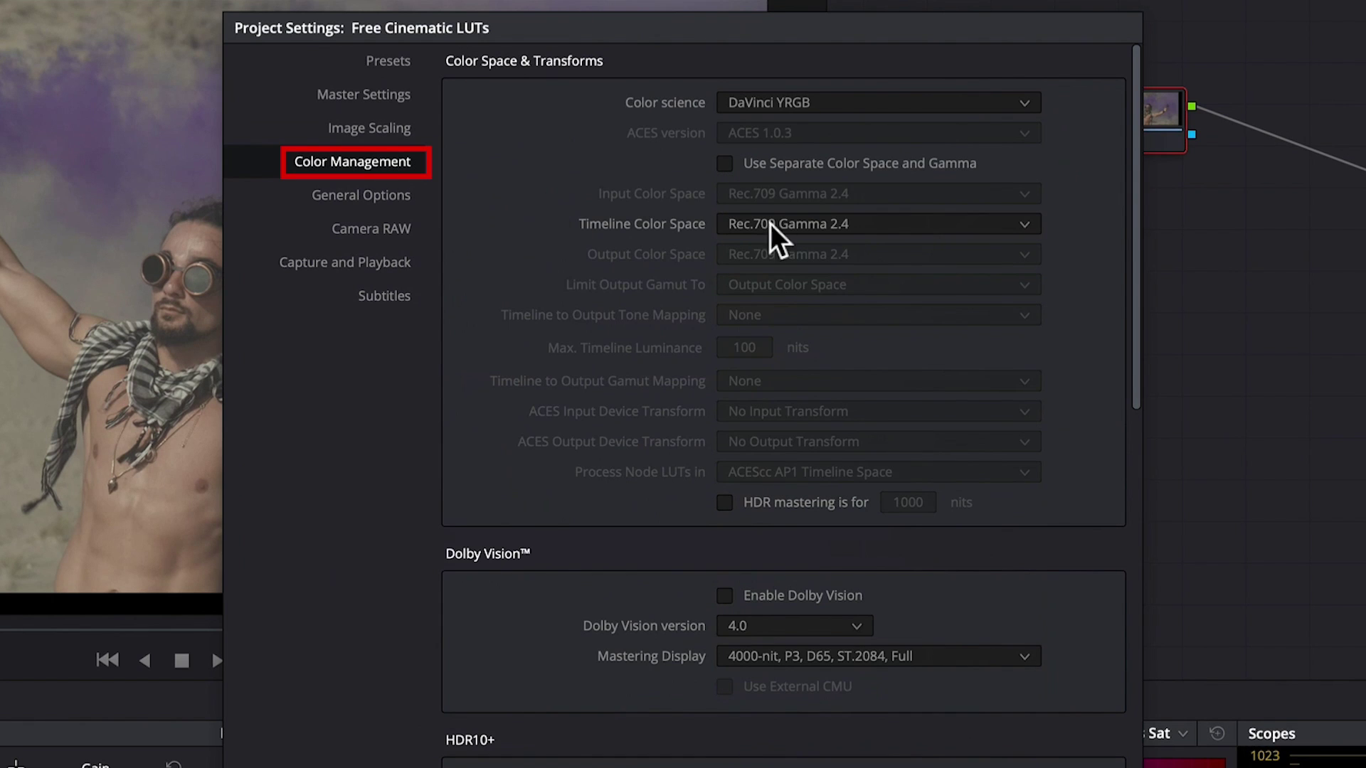
{"action": "left_click_drag", "start_coordinate": [1137, 217], "coordinate": [1125, 626]}
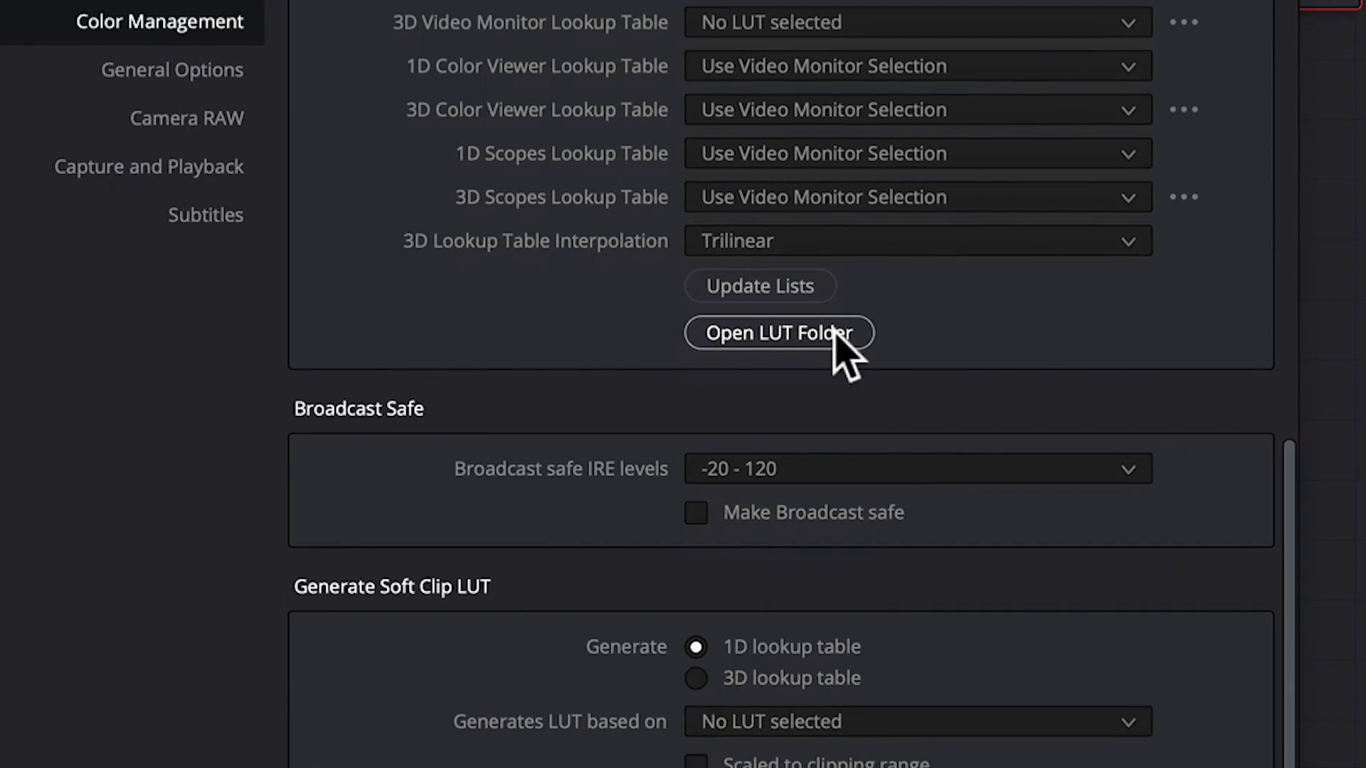
Step: Copy the Film Looks, LOG to Rec709 and Looks folders into Resolve's LUT folder
{"action": "left_click", "coordinate": [836, 332]}
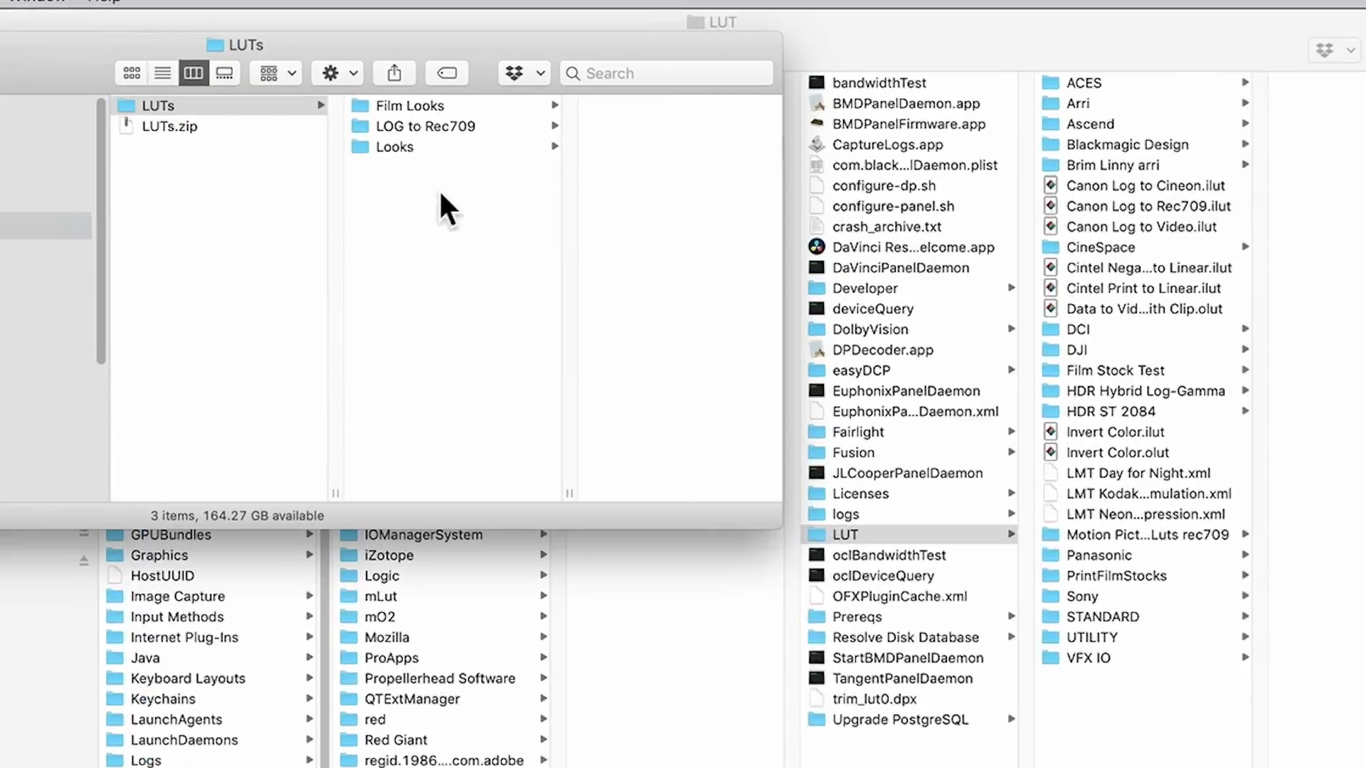
{"action": "left_click_drag", "start_coordinate": [442, 204], "coordinate": [811, 726]}
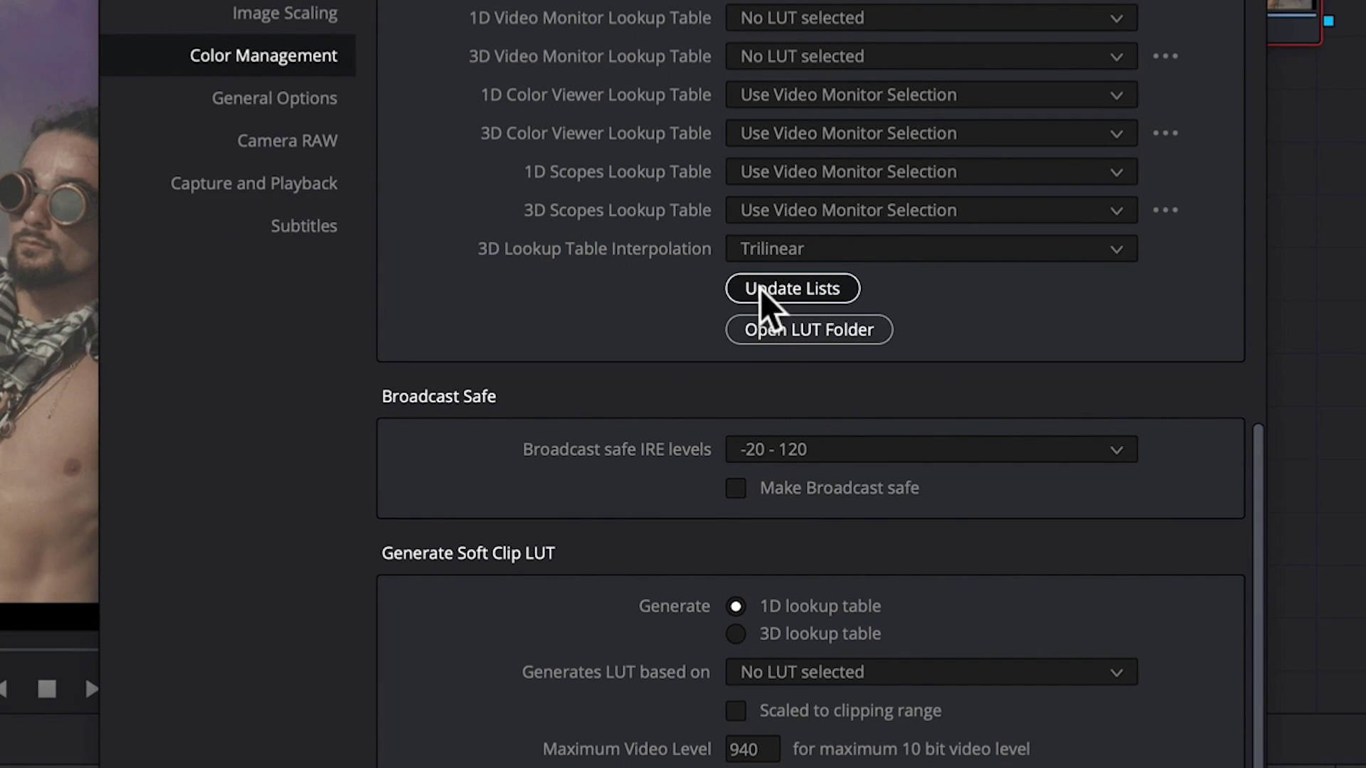
Step: Refresh and save the LUT list, then give node 01 the Alexa LogC to Rec709 3D LUT
{"action": "left_click", "coordinate": [761, 289]}
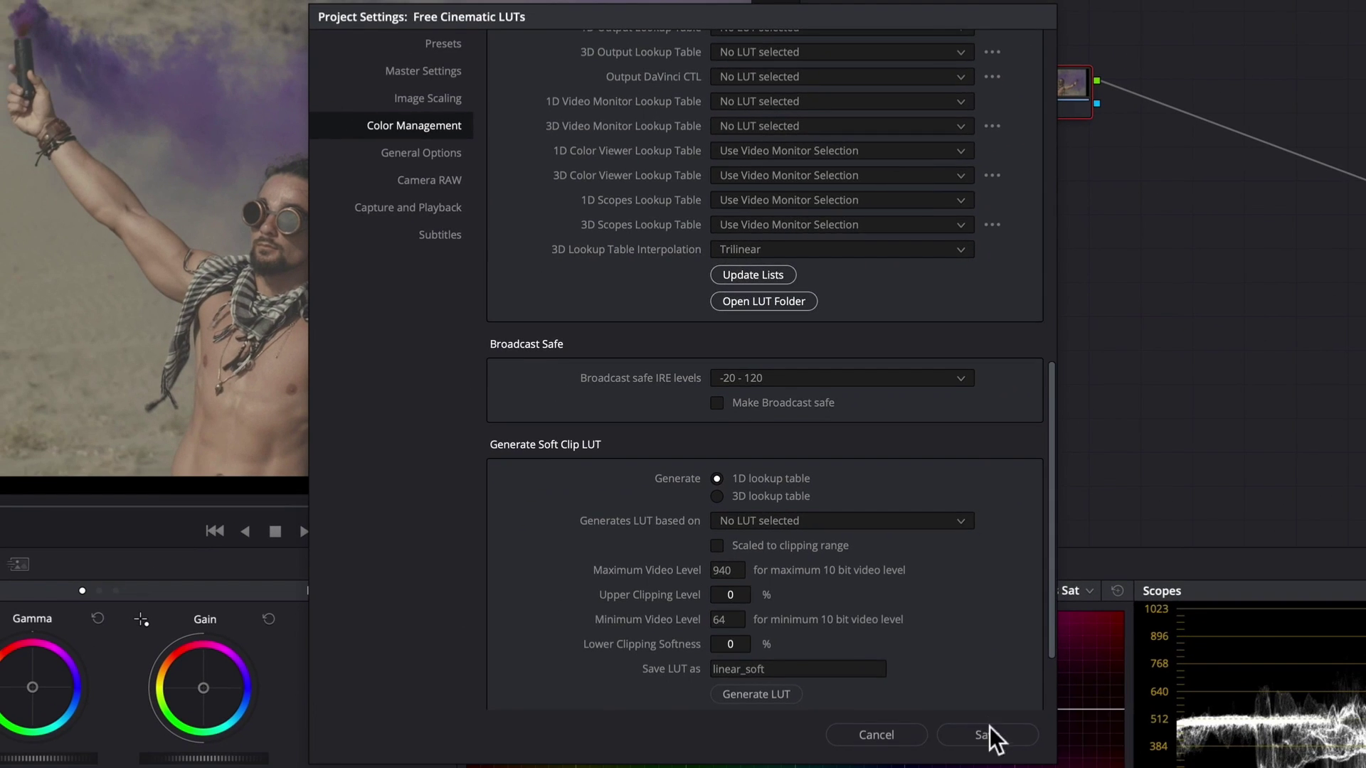
{"action": "left_click", "coordinate": [988, 733]}
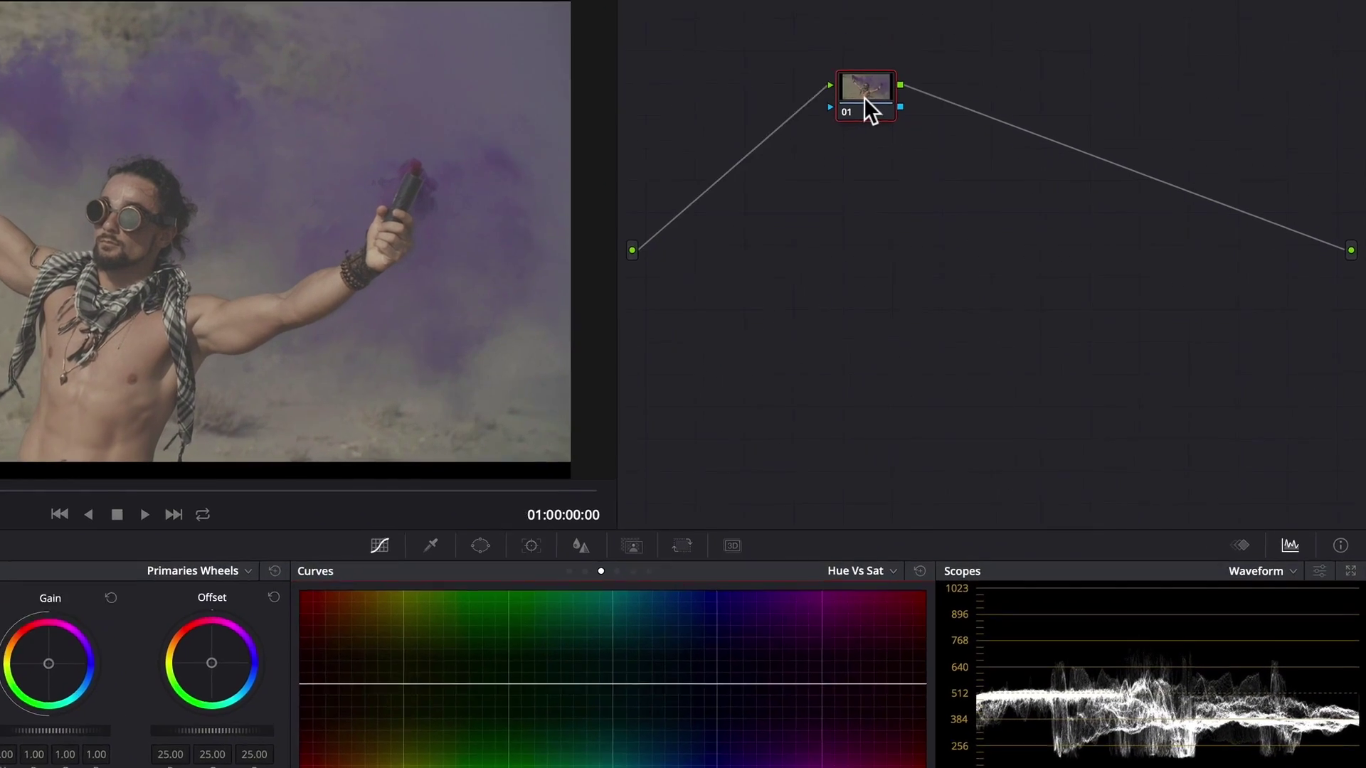
{"action": "right_click", "coordinate": [967, 165]}
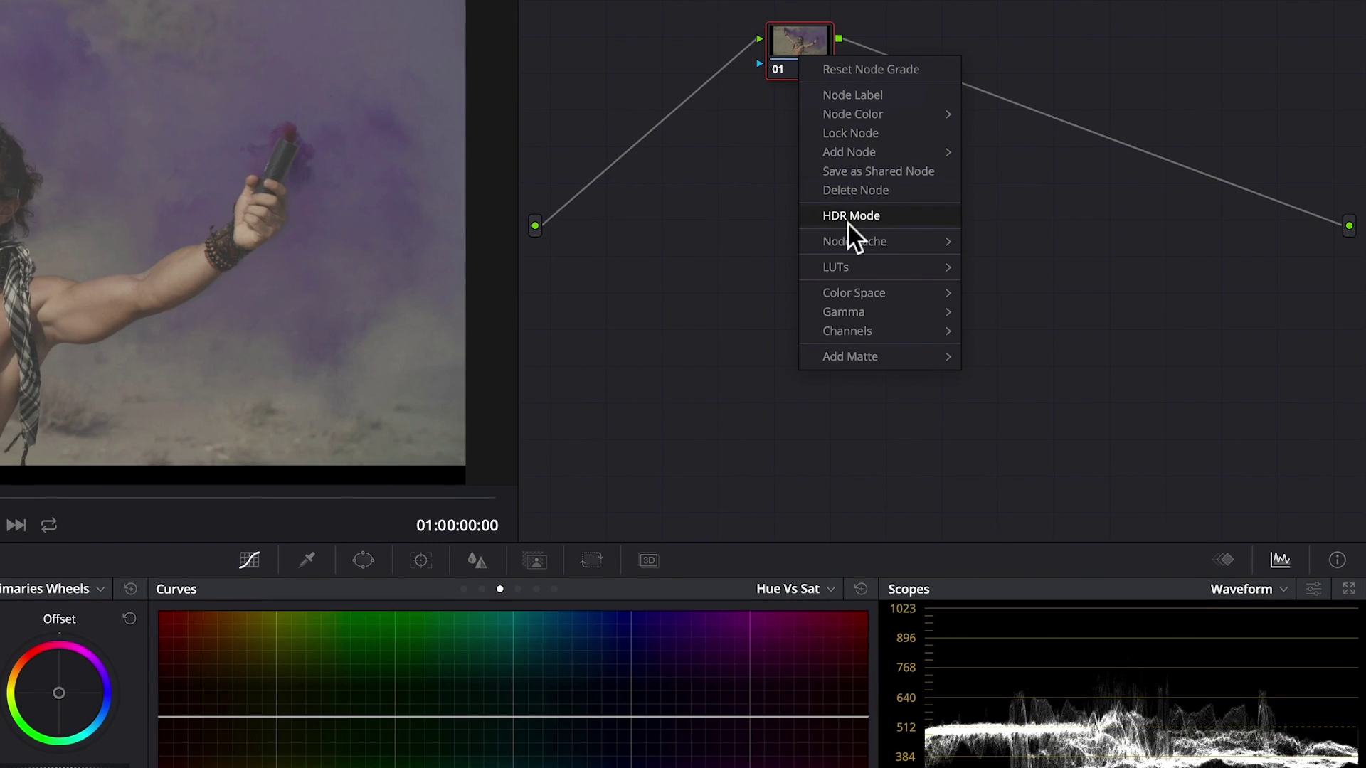
{"action": "mouse_move", "coordinate": [870, 260]}
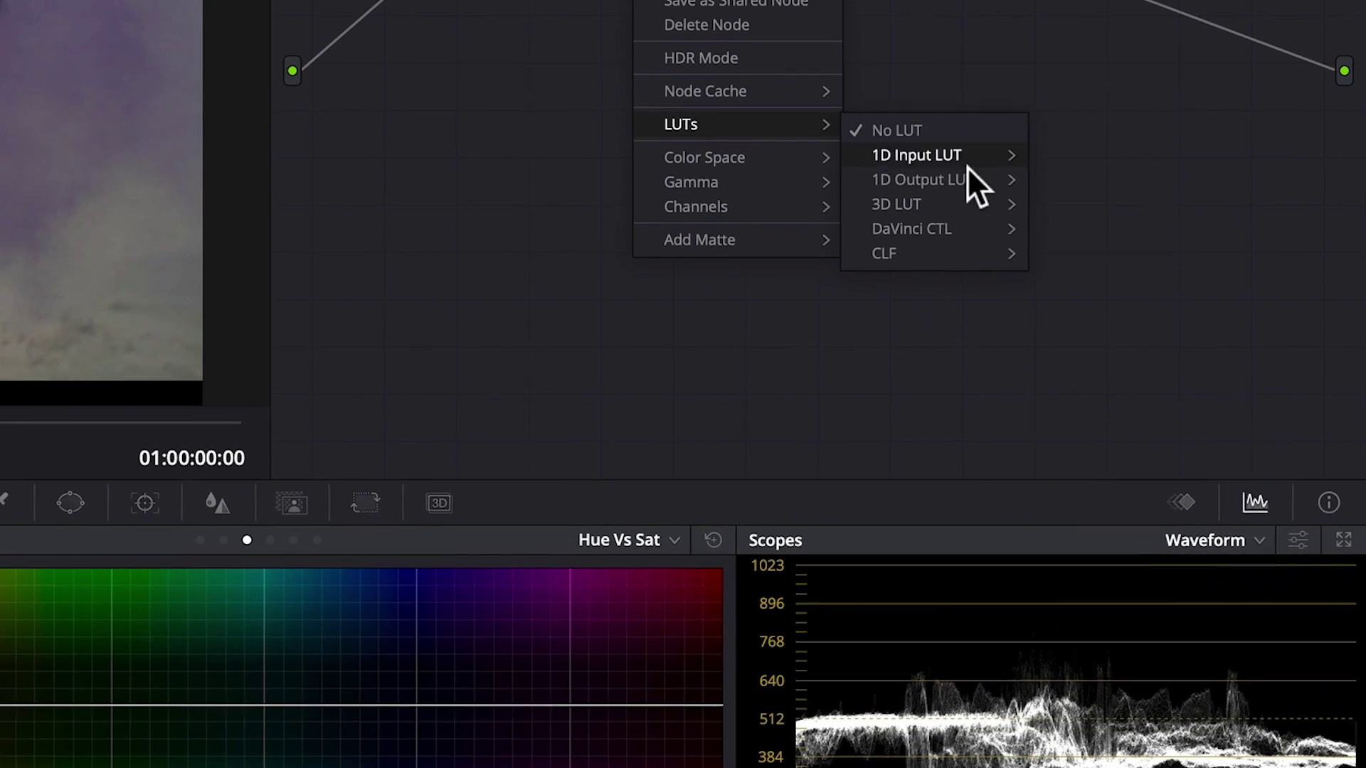
{"action": "mouse_move", "coordinate": [1016, 265]}
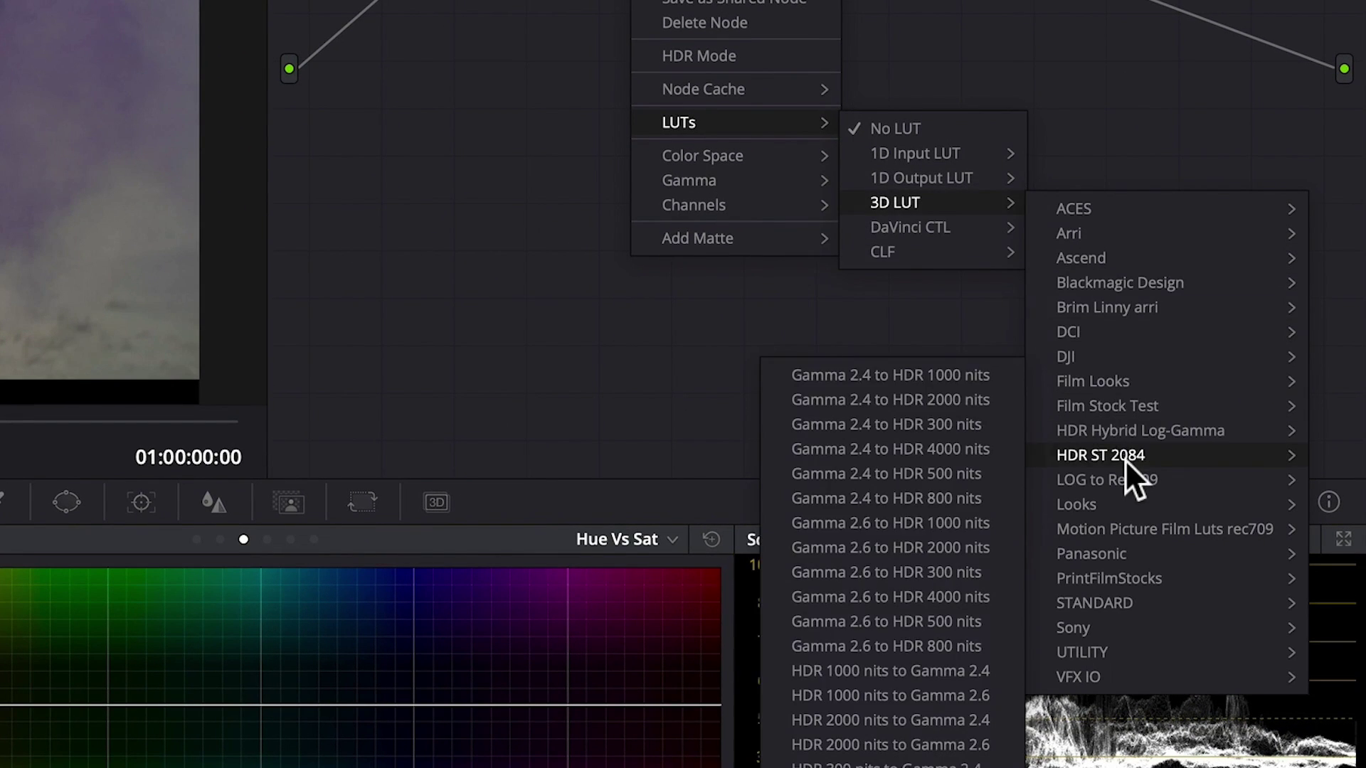
{"action": "mouse_move", "coordinate": [1128, 473]}
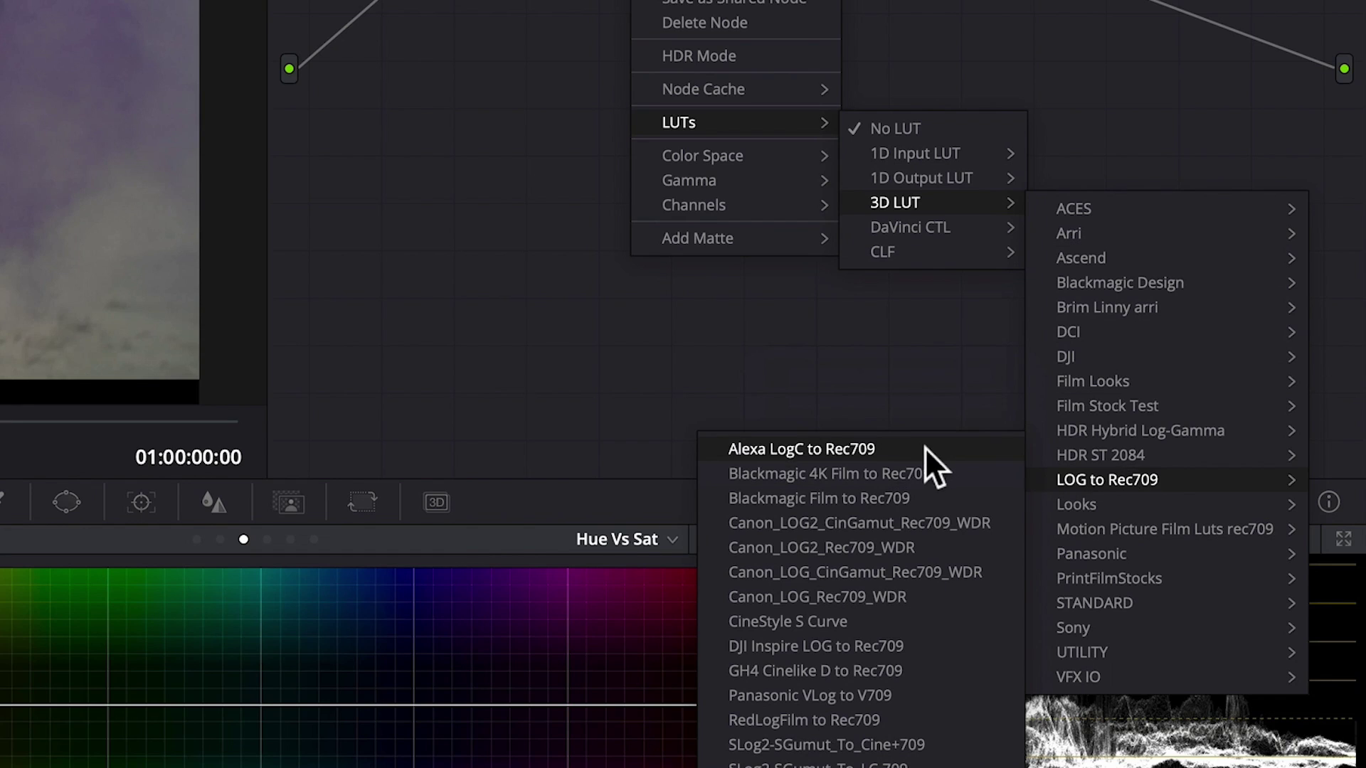
{"action": "left_click", "coordinate": [919, 449]}
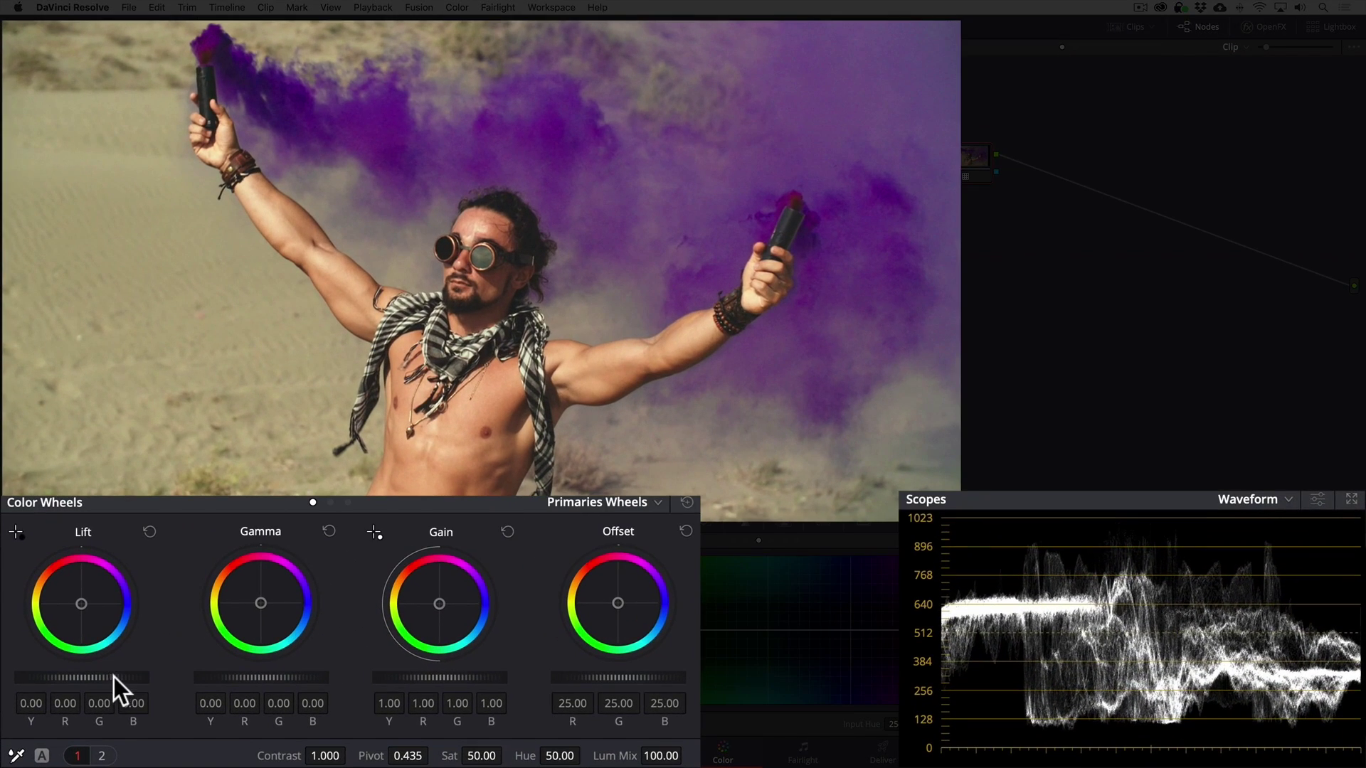
Step: Nudge the master wheels to Lift -0.01, Gamma 0.01 and Gain 1.02
{"action": "mouse_move", "coordinate": [114, 677]}
{"action": "left_mouse_down"}
{"action": "mouse_move", "coordinate": [85, 678]}
{"action": "mouse_move", "coordinate": [124, 677]}
{"action": "left_mouse_up"}
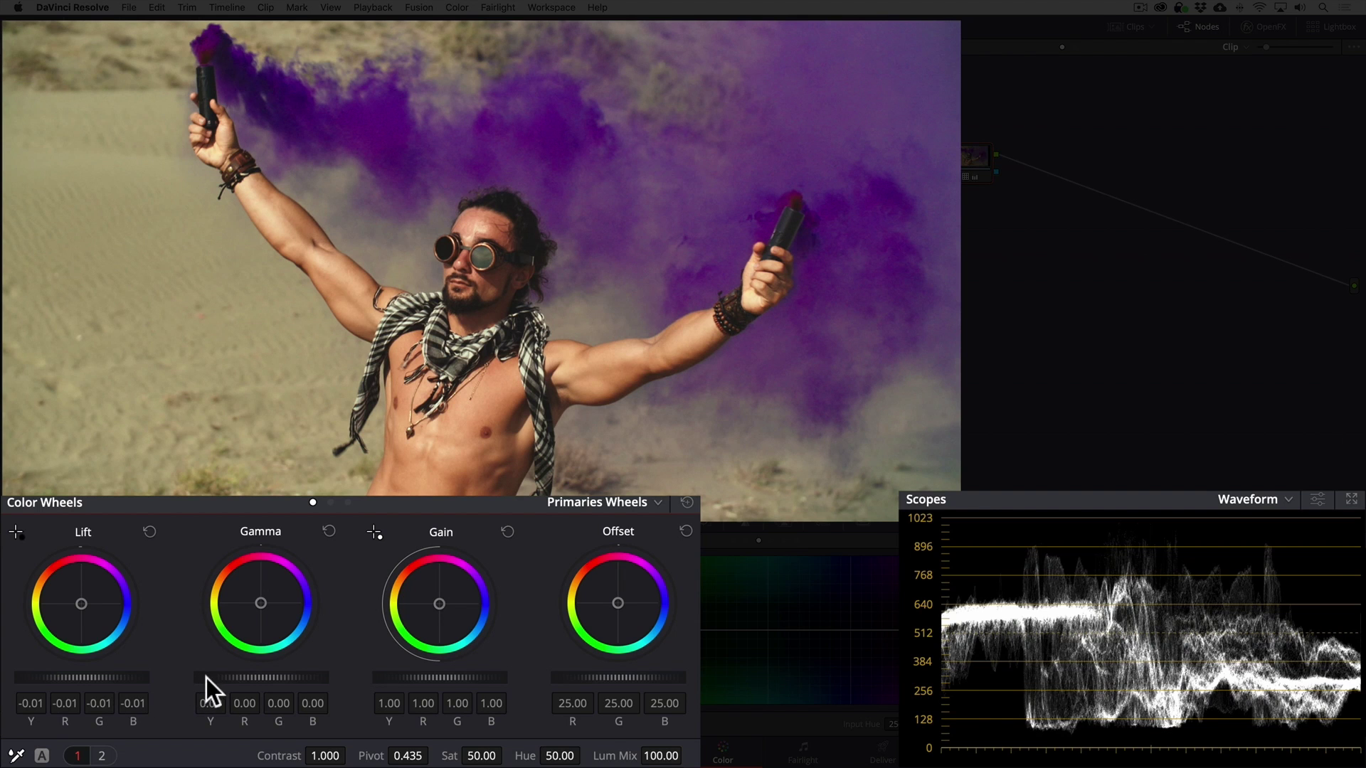
{"action": "left_click_drag", "start_coordinate": [261, 677], "coordinate": [271, 678]}
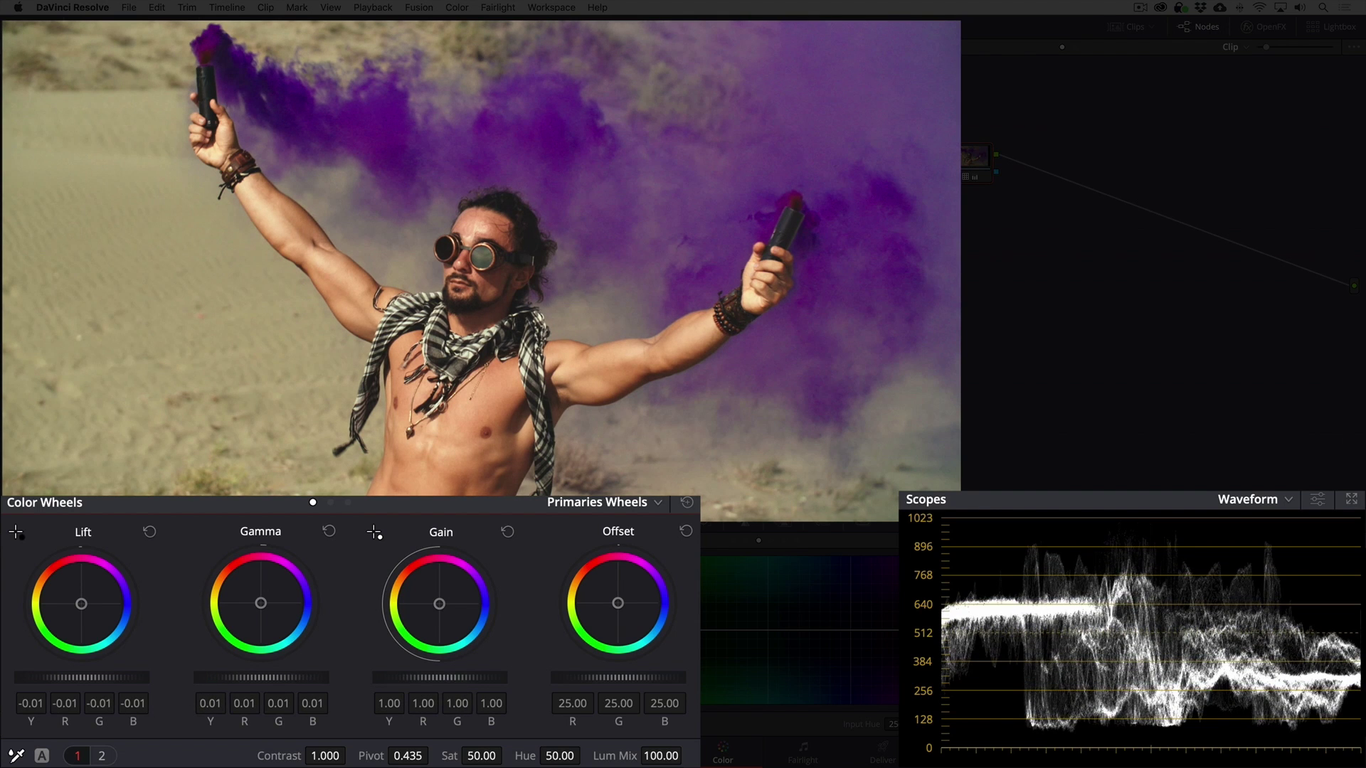
{"action": "left_click_drag", "start_coordinate": [430, 677], "coordinate": [450, 677]}
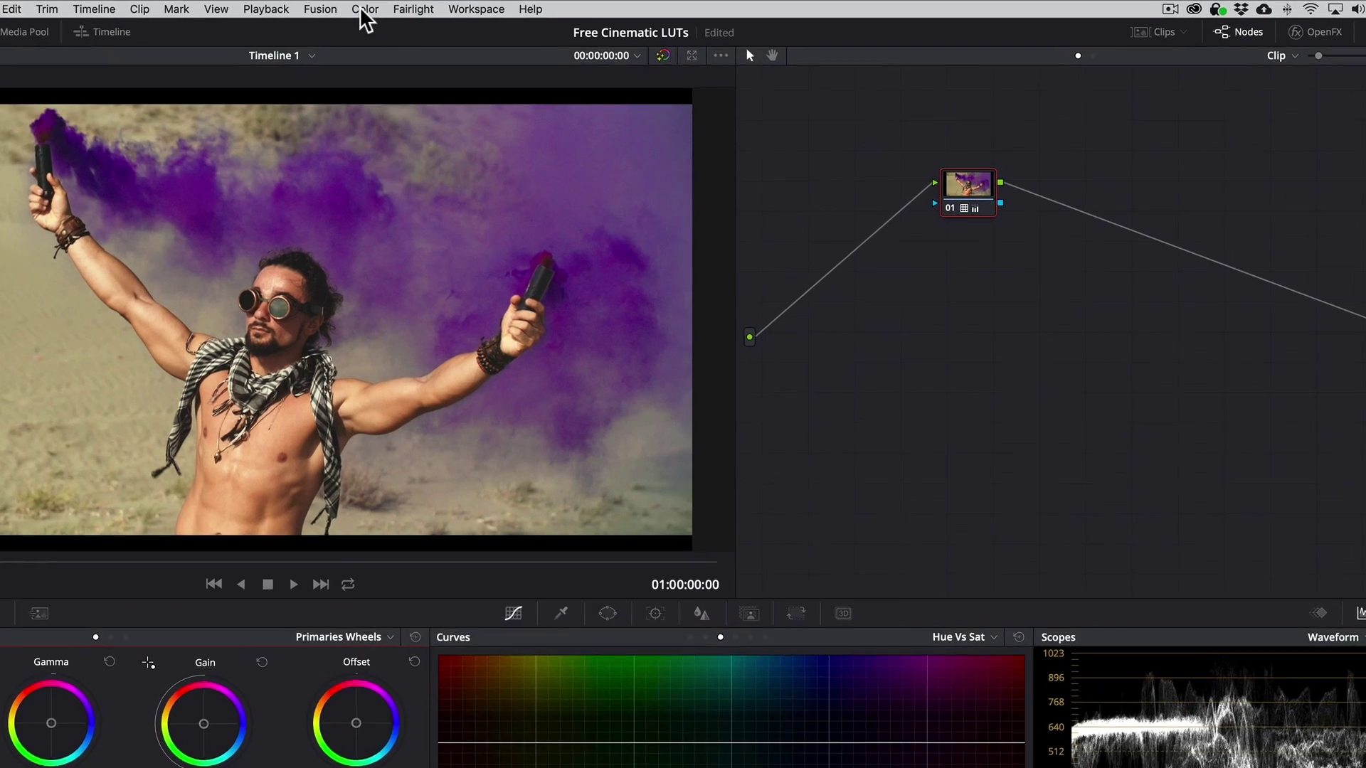
Step: Add a second serial node, 02, chained after the LUT-carrying node 01
{"action": "left_click", "coordinate": [457, 7]}
{"action": "mouse_move", "coordinate": [476, 24]}
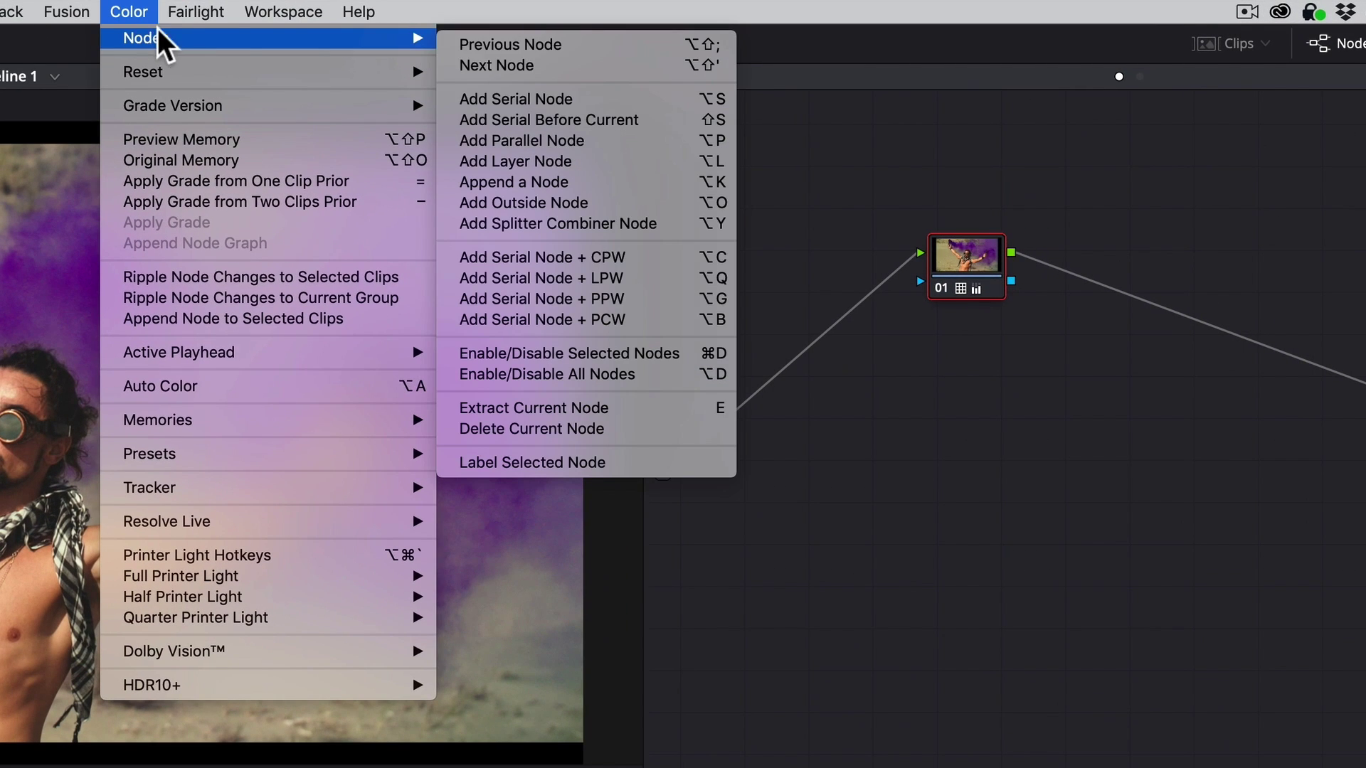
{"action": "left_click", "coordinate": [590, 97]}
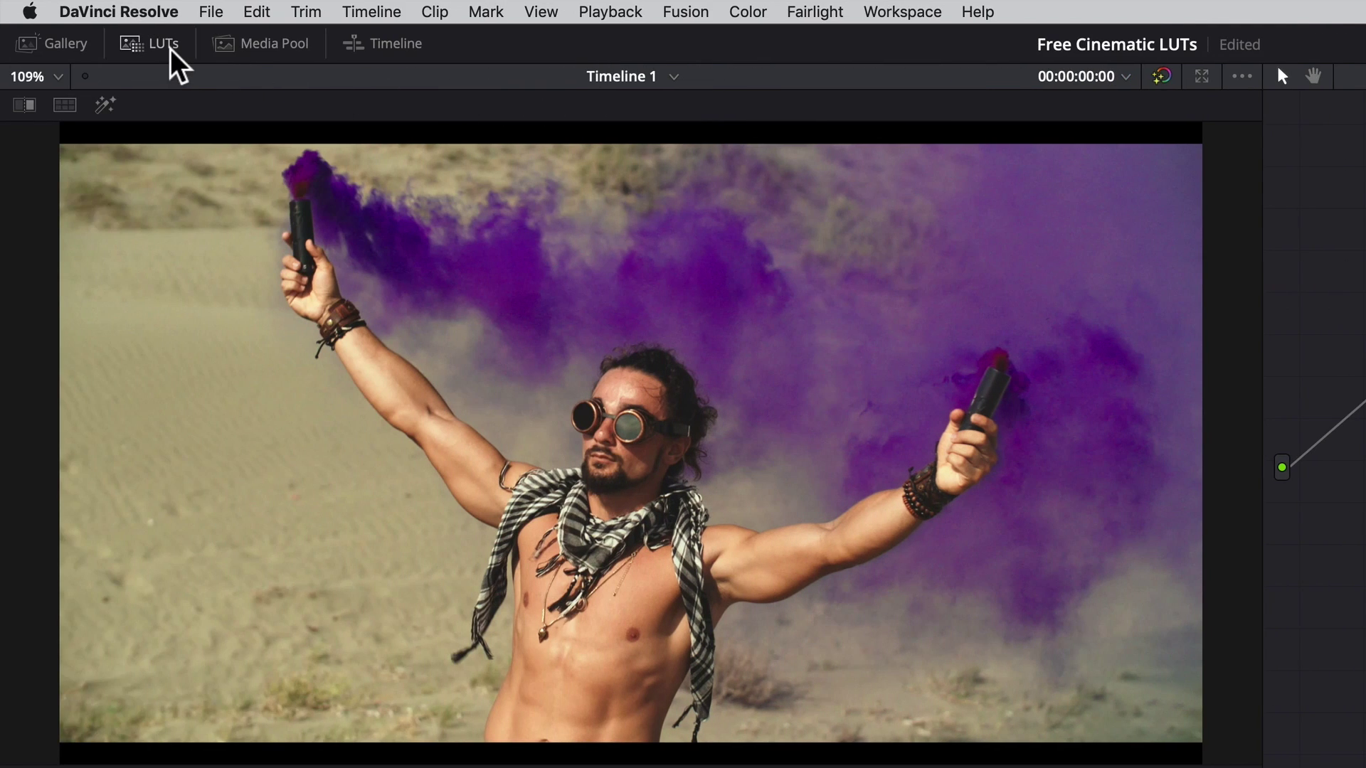
Step: Apply the Mad Max - Rec709 Motion Picture Film LUT to node 02, then hide the LUTs panel
{"action": "left_click", "coordinate": [158, 44]}
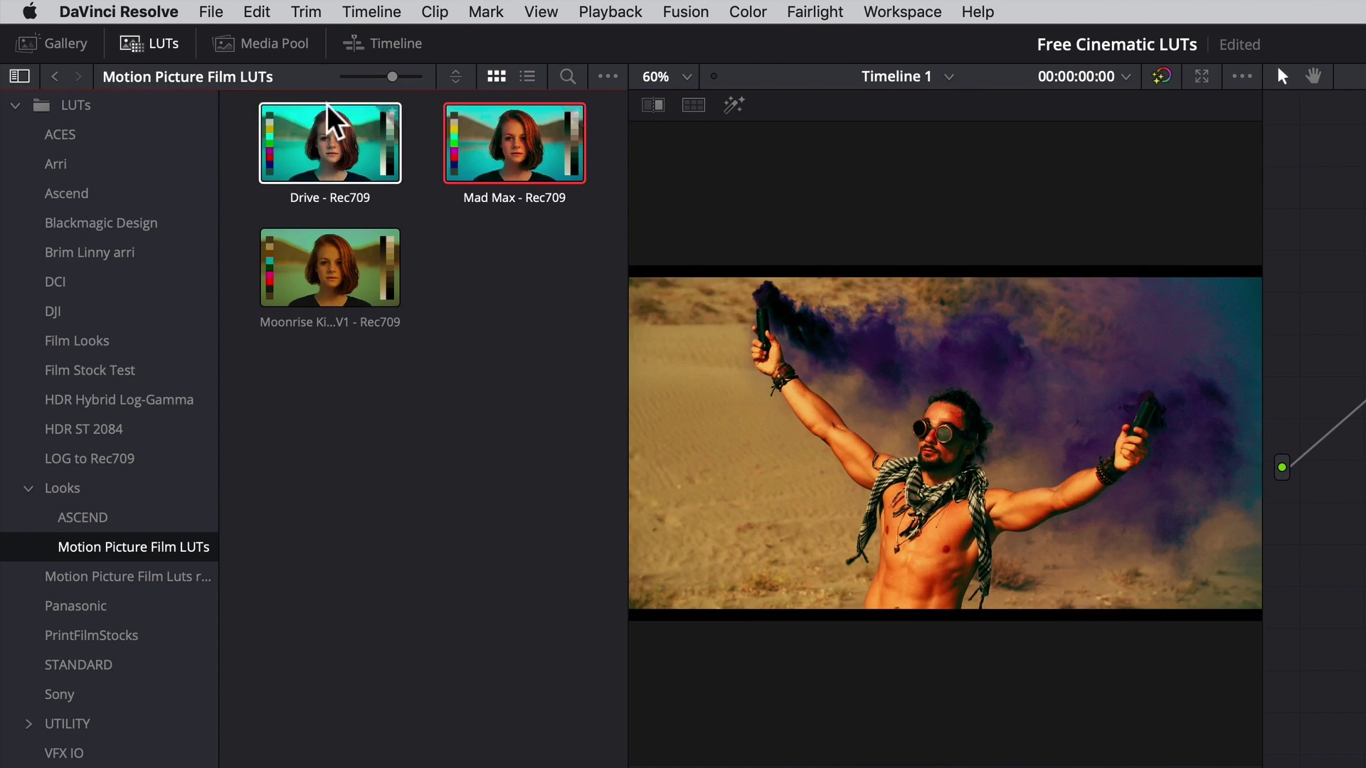
{"action": "left_click", "coordinate": [159, 42]}
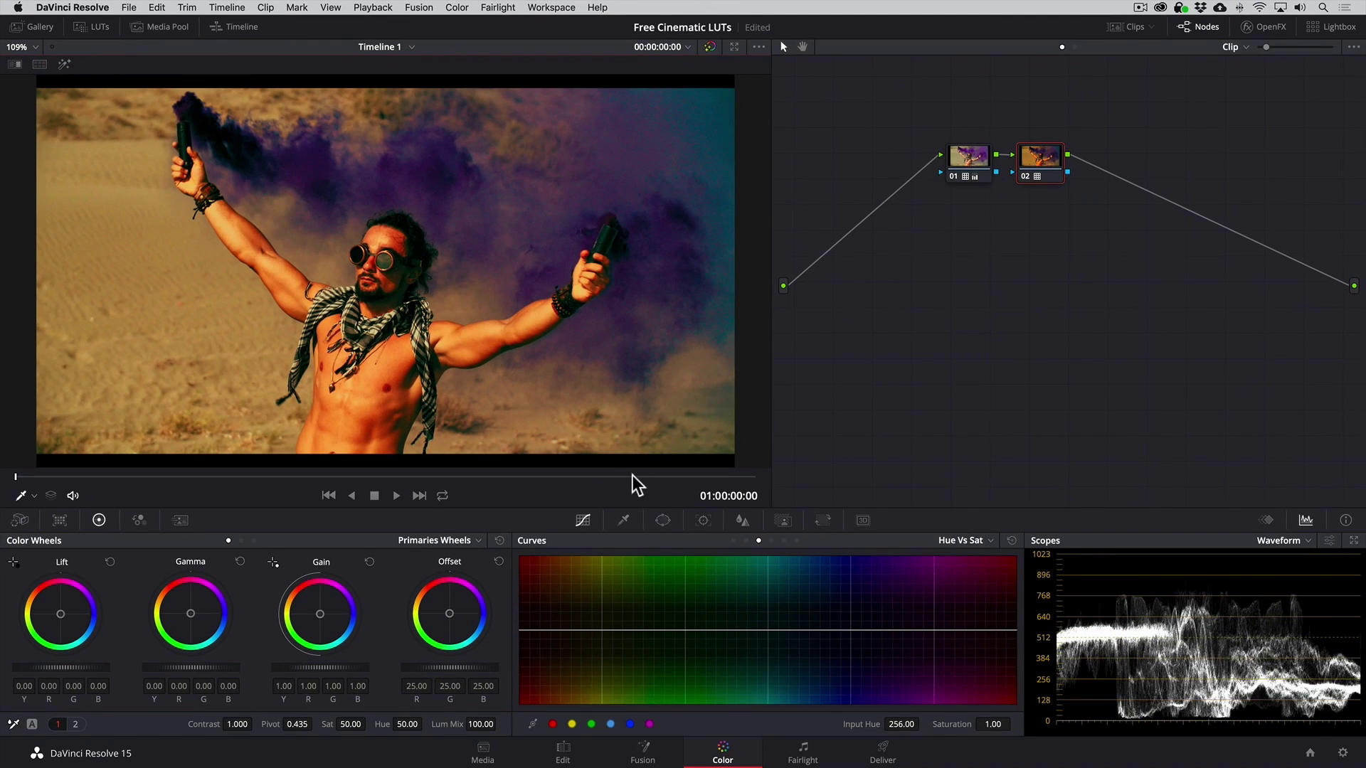
Step: Lower node 02's Key Output Gain from 1.000 to about 0.83
{"action": "left_click", "coordinate": [783, 520]}
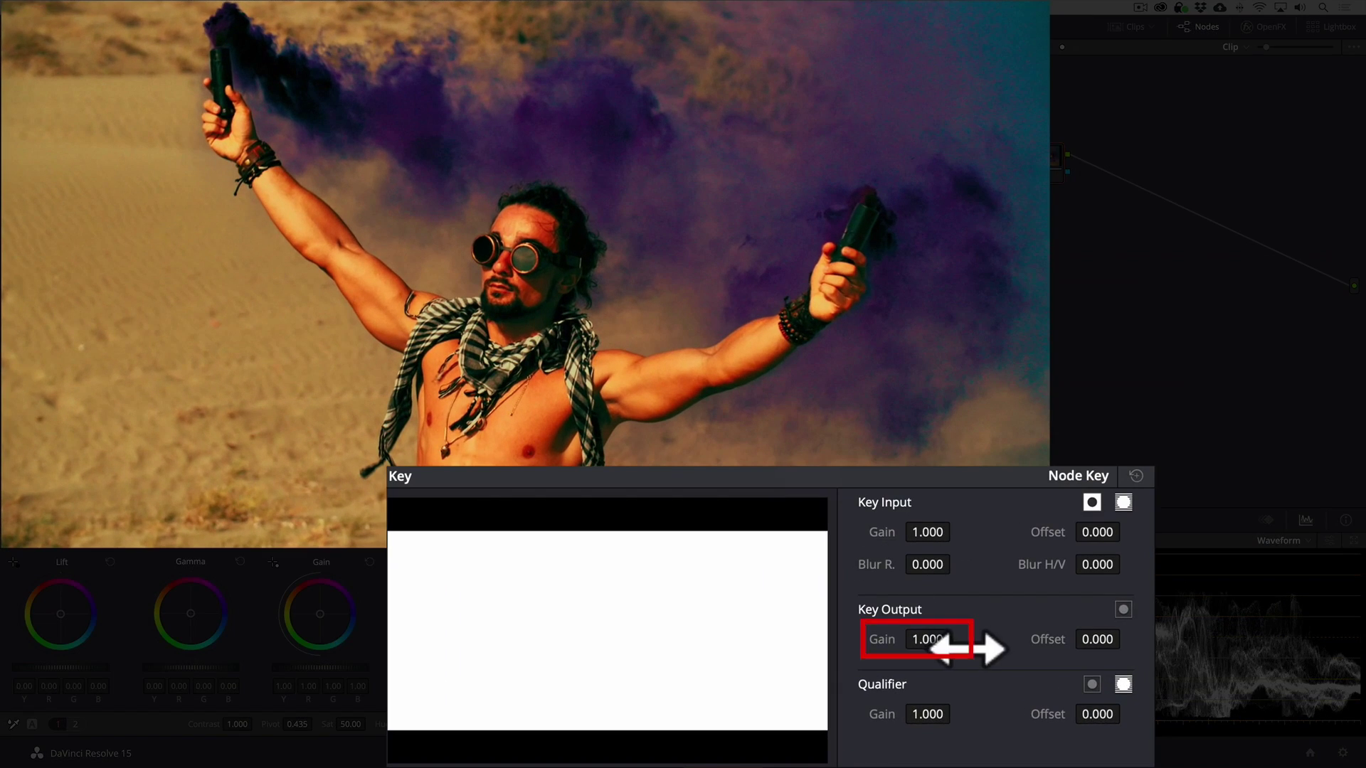
{"action": "left_click_drag", "start_coordinate": [909, 653], "coordinate": [866, 653]}
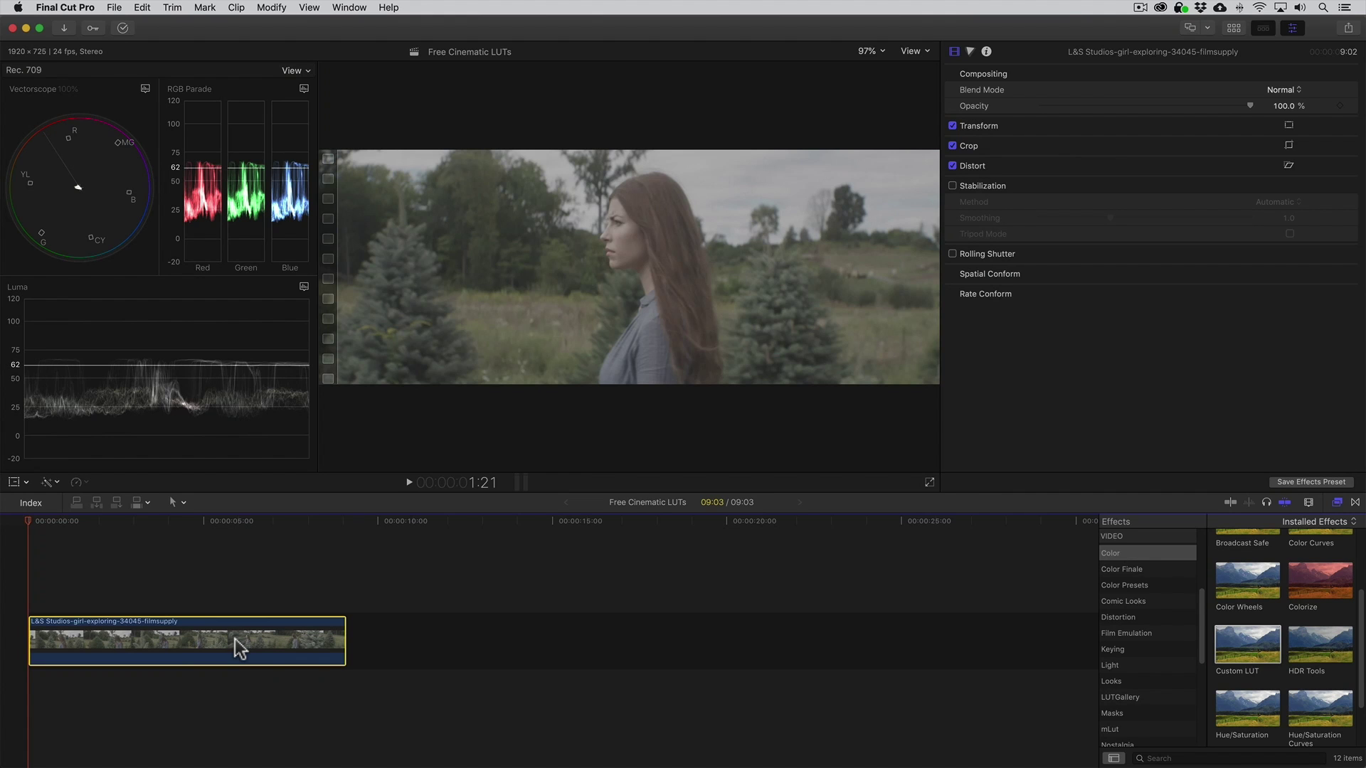
Step: Add a Custom LUT effect to the clip and browse the LOG to Rec709 folder without loading
{"action": "left_click_drag", "start_coordinate": [1229, 646], "coordinate": [1082, 635]}
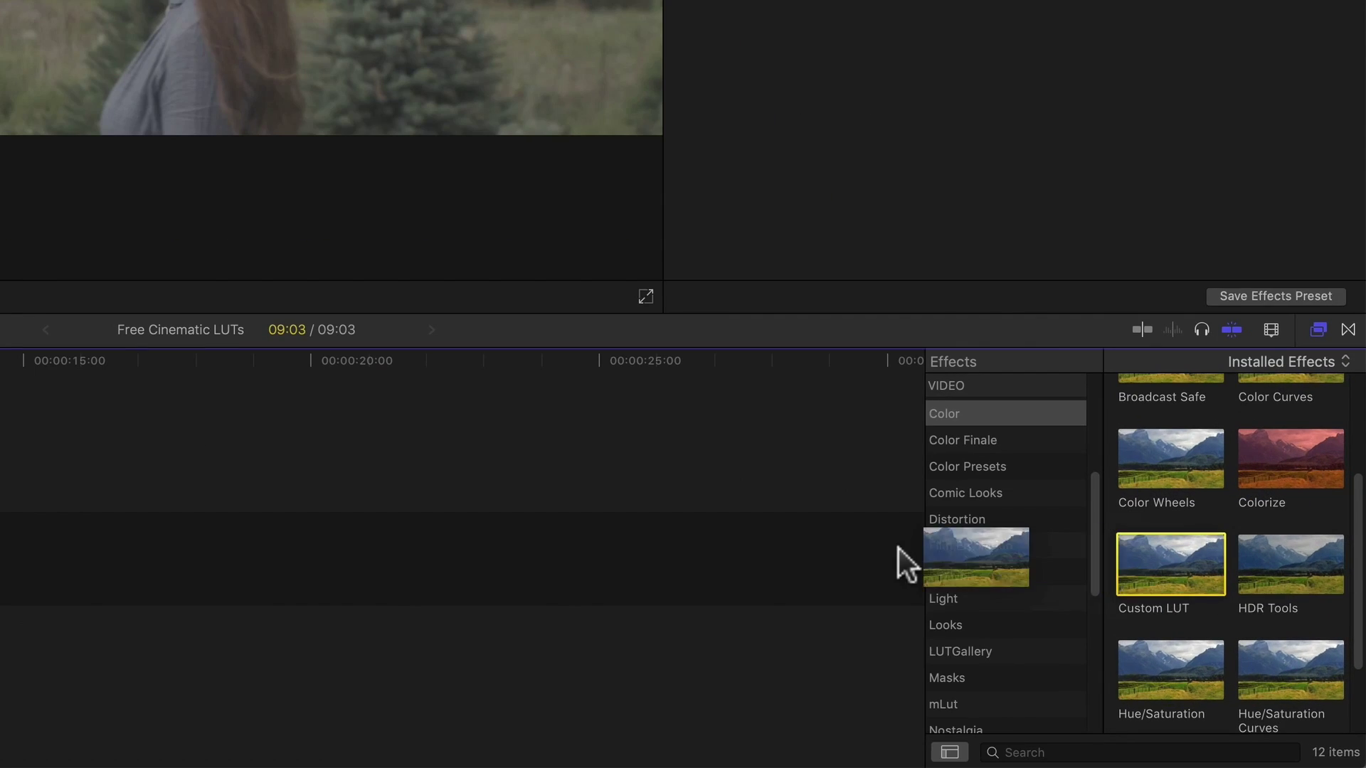
{"action": "left_click_drag", "start_coordinate": [897, 547], "coordinate": [0, 566]}
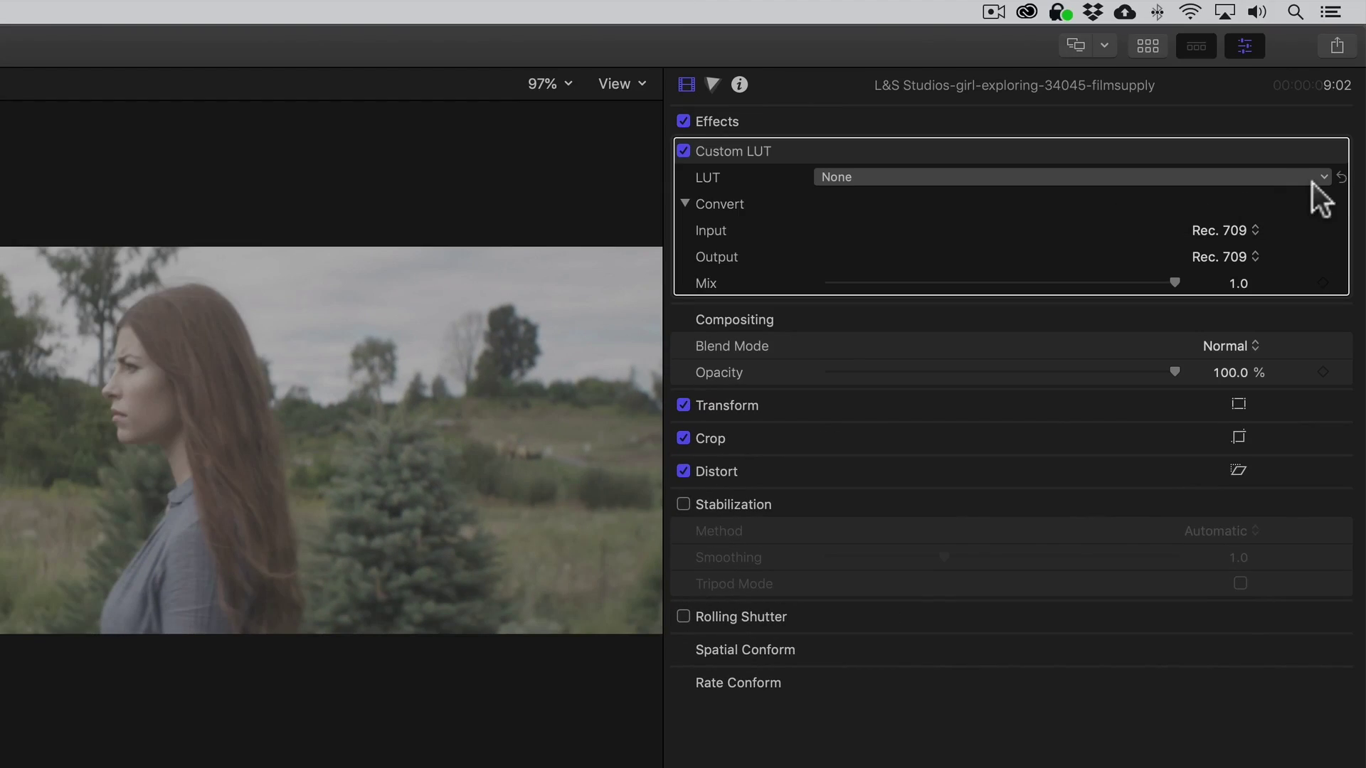
{"action": "left_click", "coordinate": [1322, 177]}
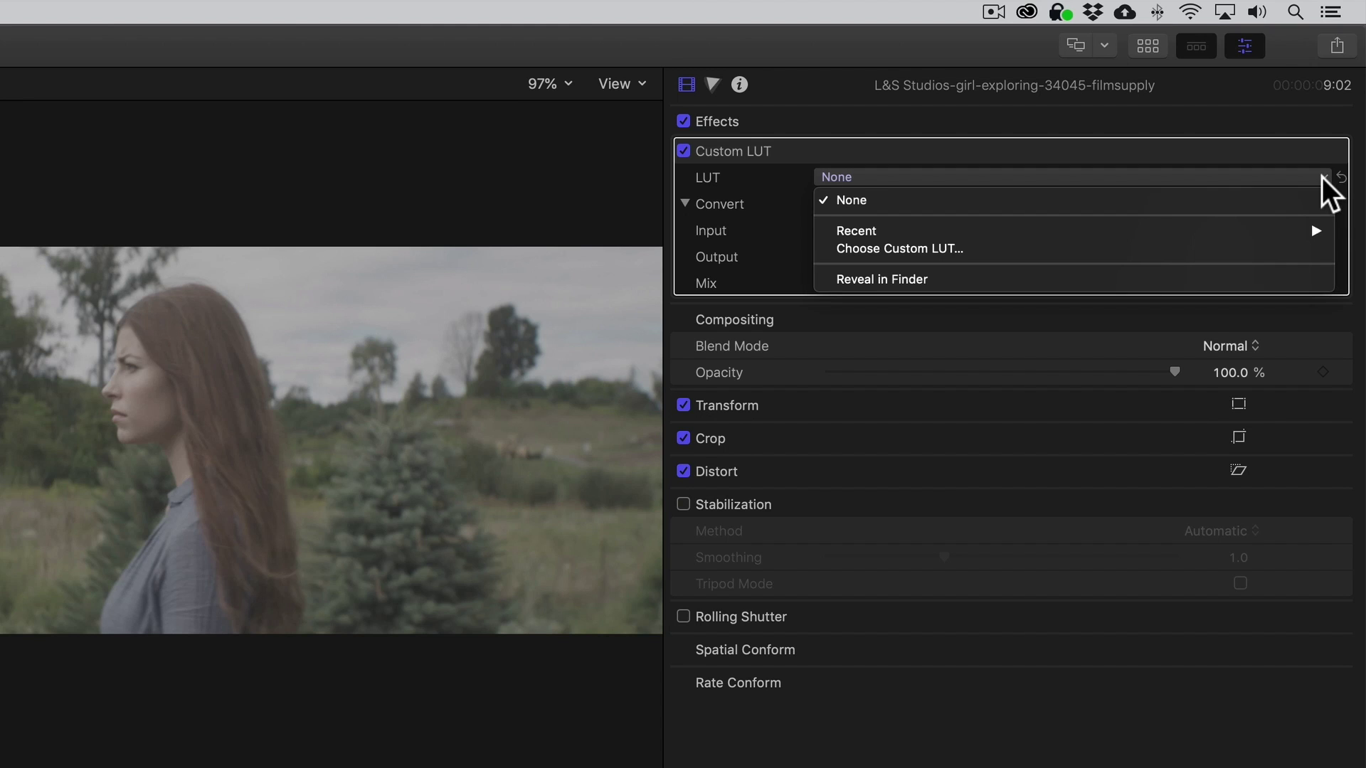
{"action": "left_click", "coordinate": [1029, 243]}
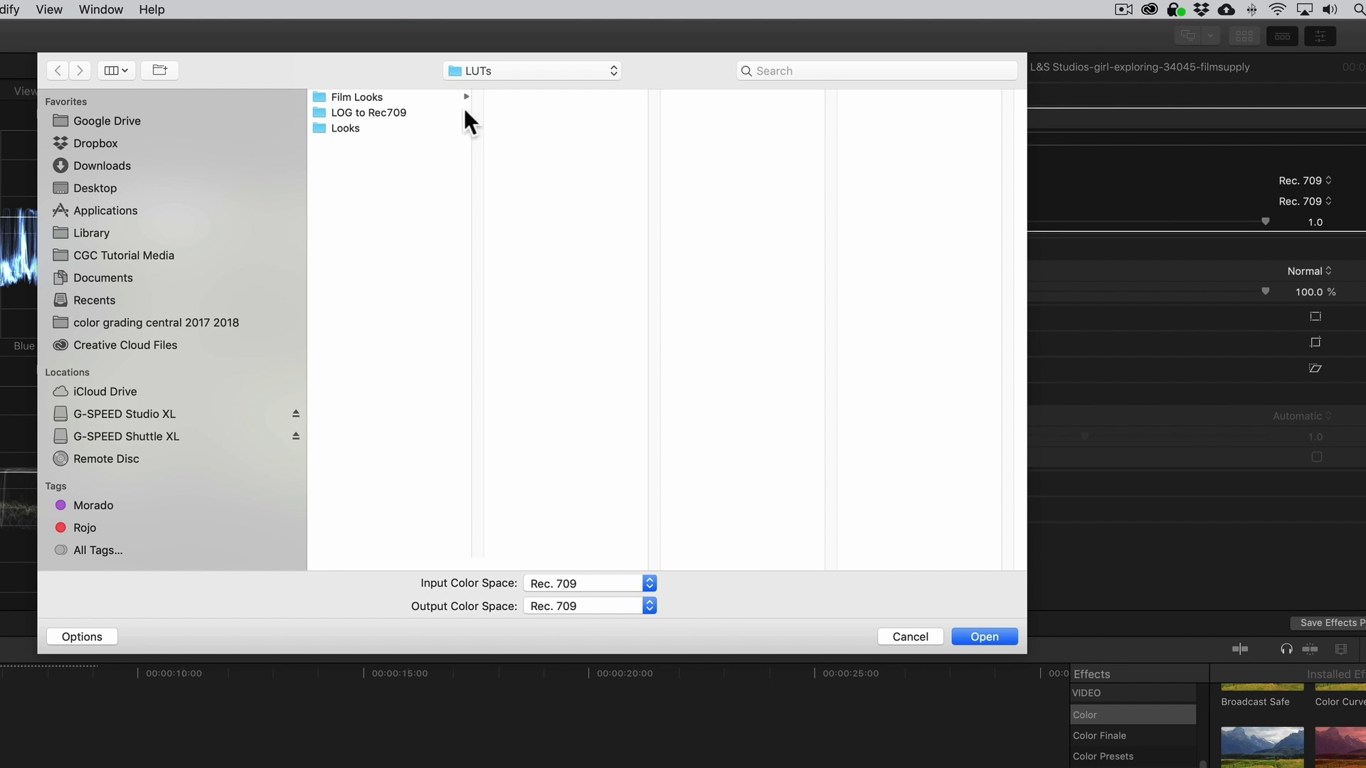
{"action": "left_click", "coordinate": [403, 110]}
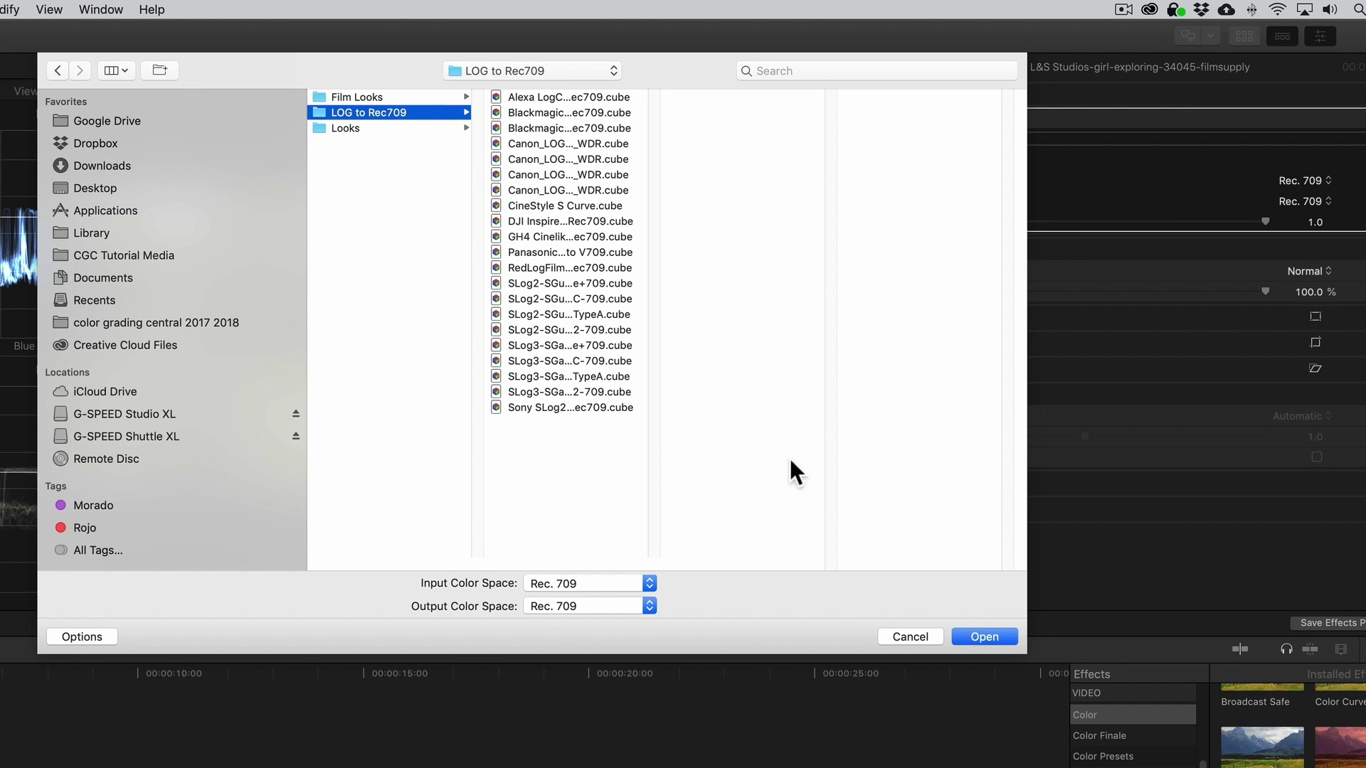
{"action": "left_click", "coordinate": [966, 638]}
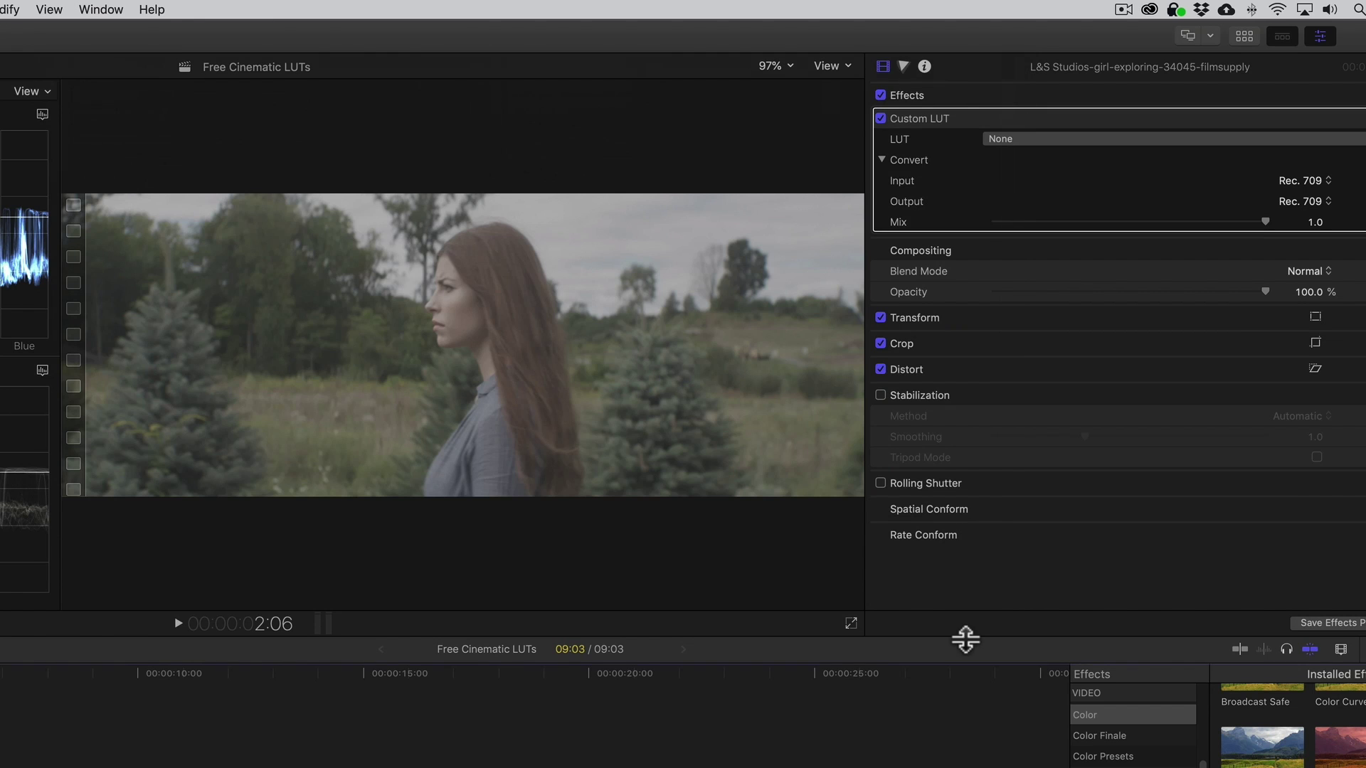
Step: Set the Custom LUT to LOG to Rec709 > Alexa LogC to Rec709
{"action": "left_click", "coordinate": [1320, 140]}
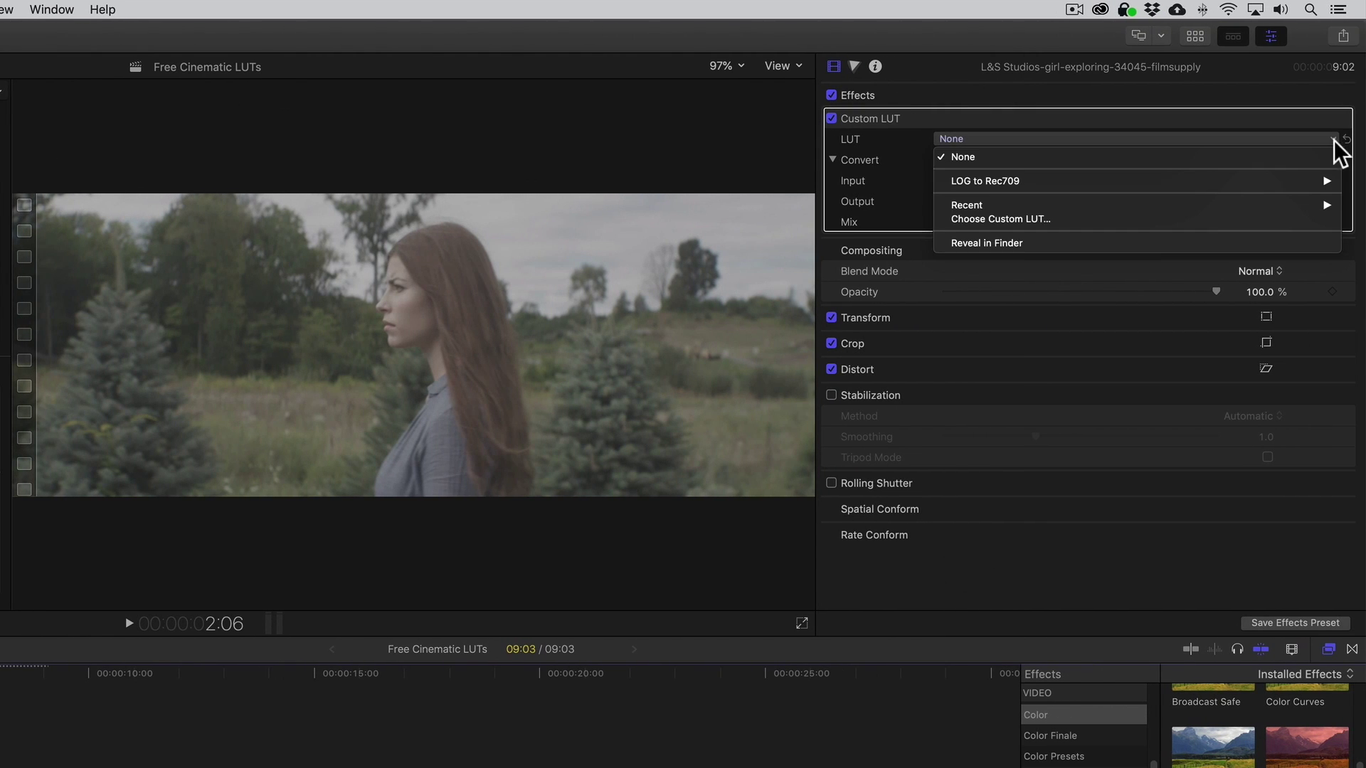
{"action": "mouse_move", "coordinate": [1327, 178]}
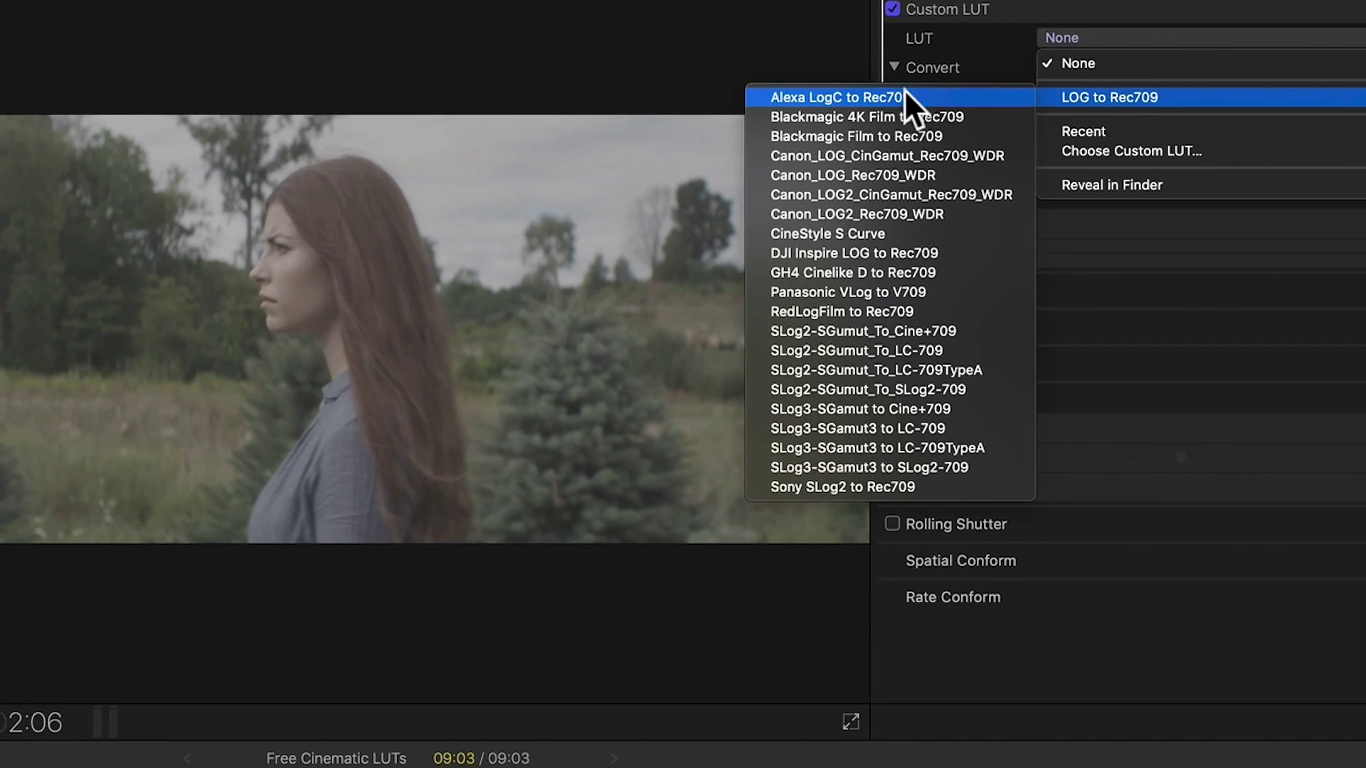
{"action": "left_click", "coordinate": [921, 74]}
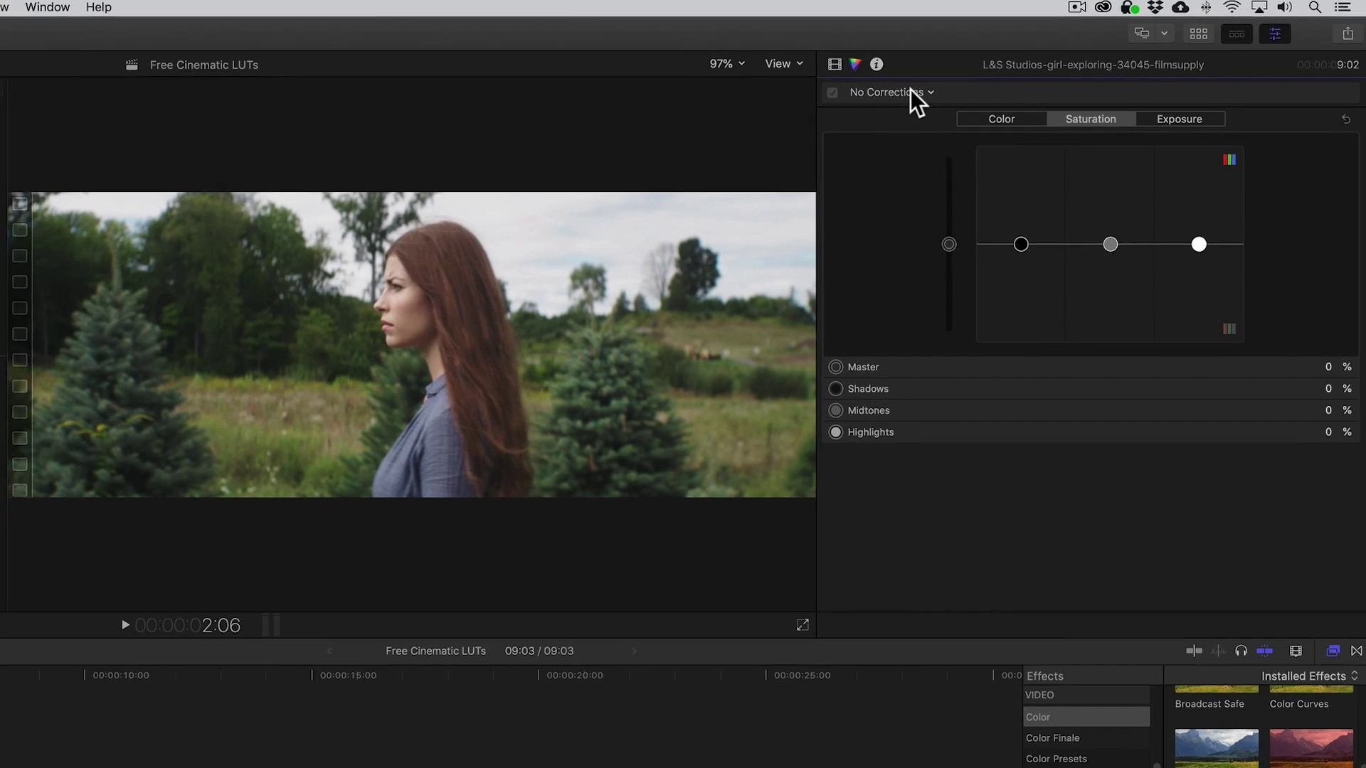
Step: Add a Color Wheels correction and move Color Wheels 1 above the Custom LUT
{"action": "left_click", "coordinate": [913, 91]}
{"action": "left_click", "coordinate": [922, 142]}
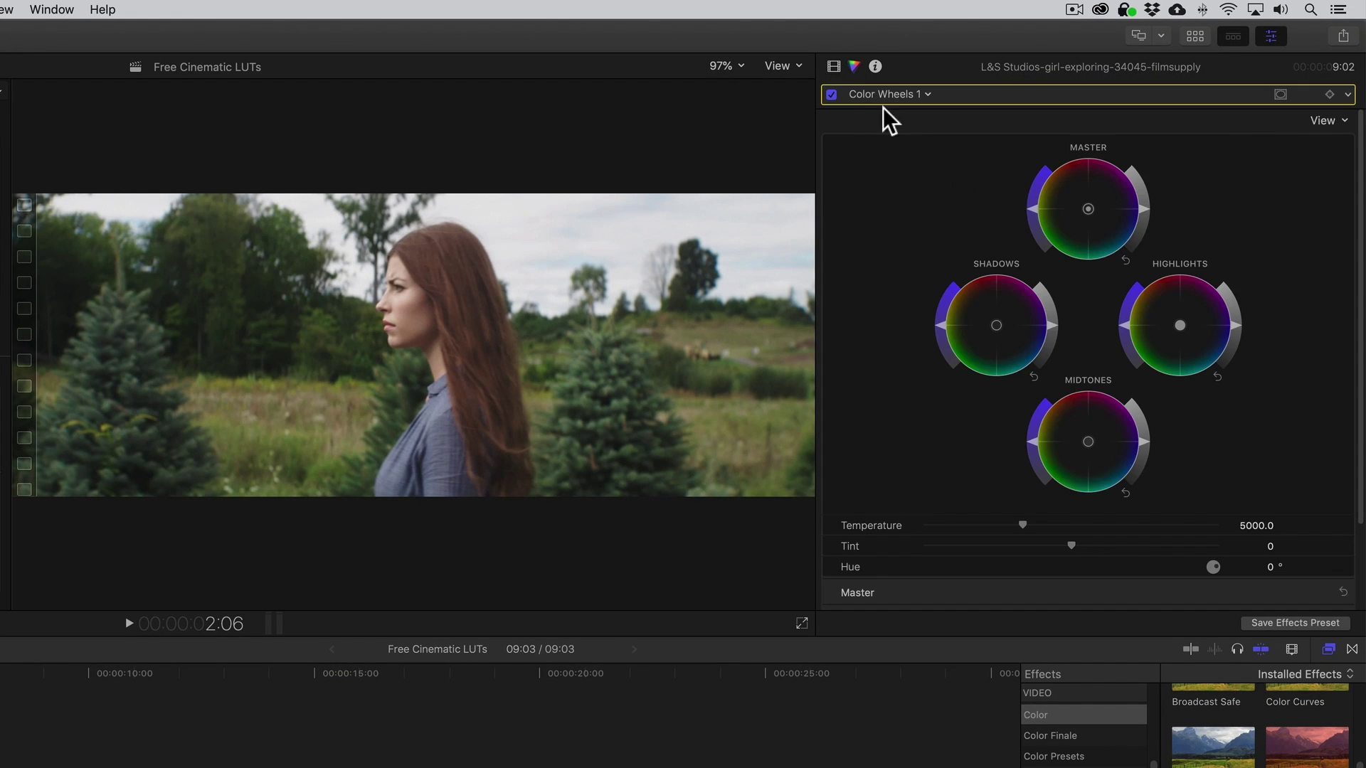
{"action": "left_click", "coordinate": [834, 66]}
{"action": "left_click_drag", "start_coordinate": [879, 237], "coordinate": [876, 113]}
Step: Nudge the Highlights wheel's colour balance slightly
{"action": "left_click", "coordinate": [854, 66]}
{"action": "left_click", "coordinate": [1052, 330]}
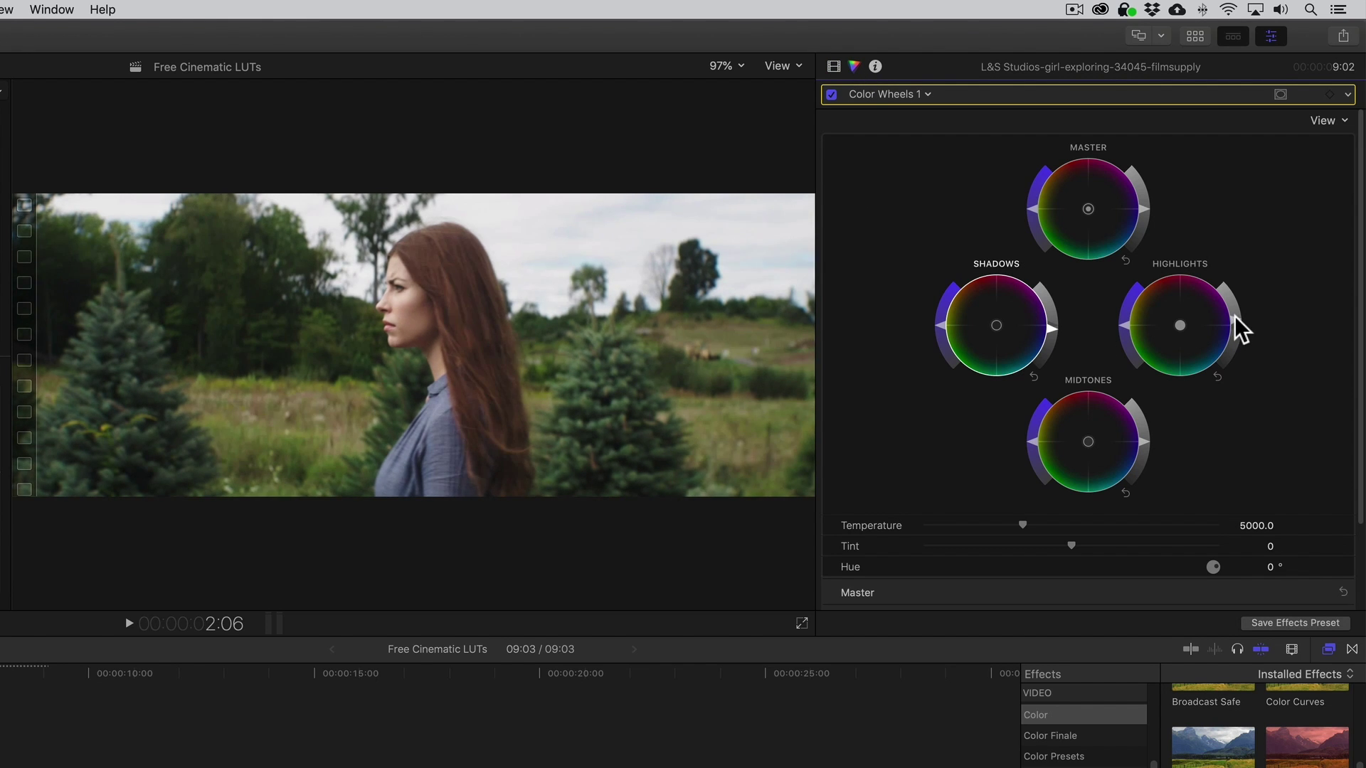
{"action": "left_click_drag", "start_coordinate": [1178, 323], "coordinate": [1164, 316]}
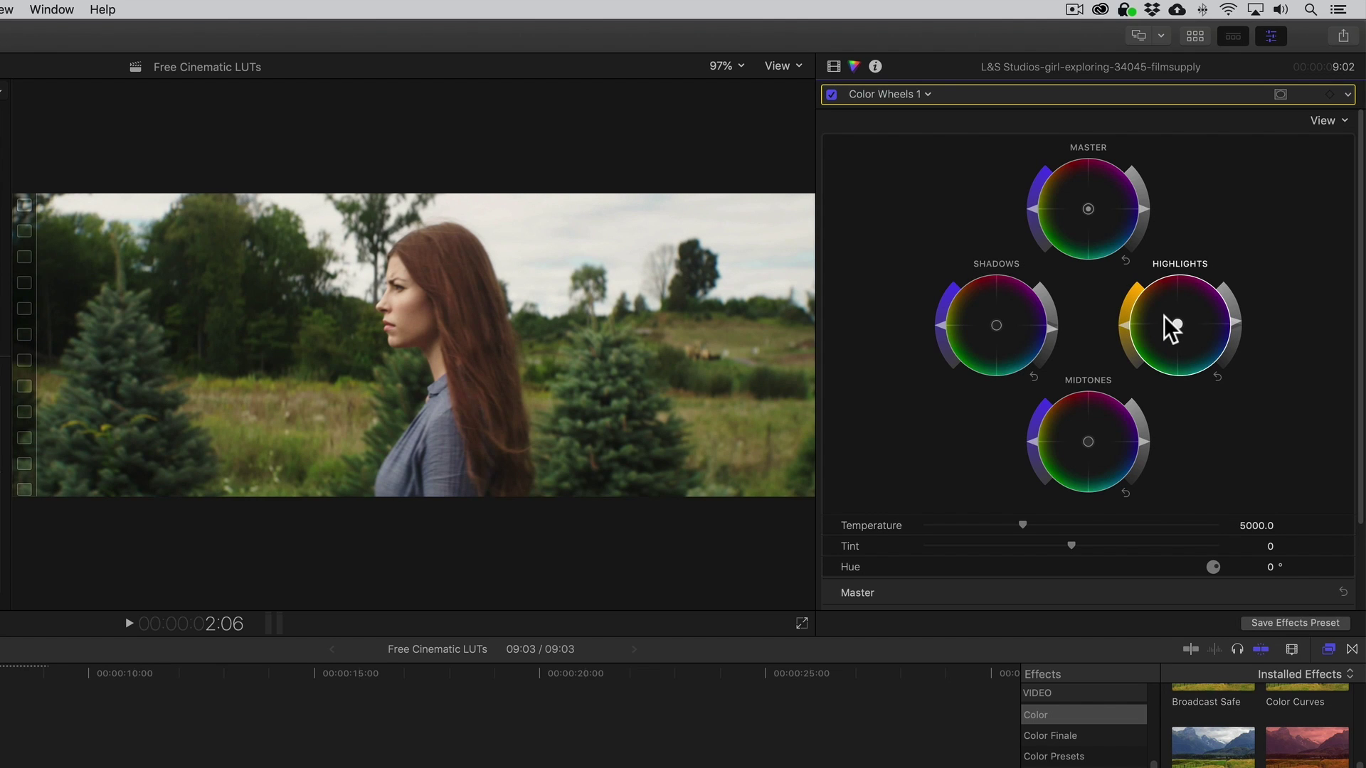
{"action": "left_click", "coordinate": [833, 67]}
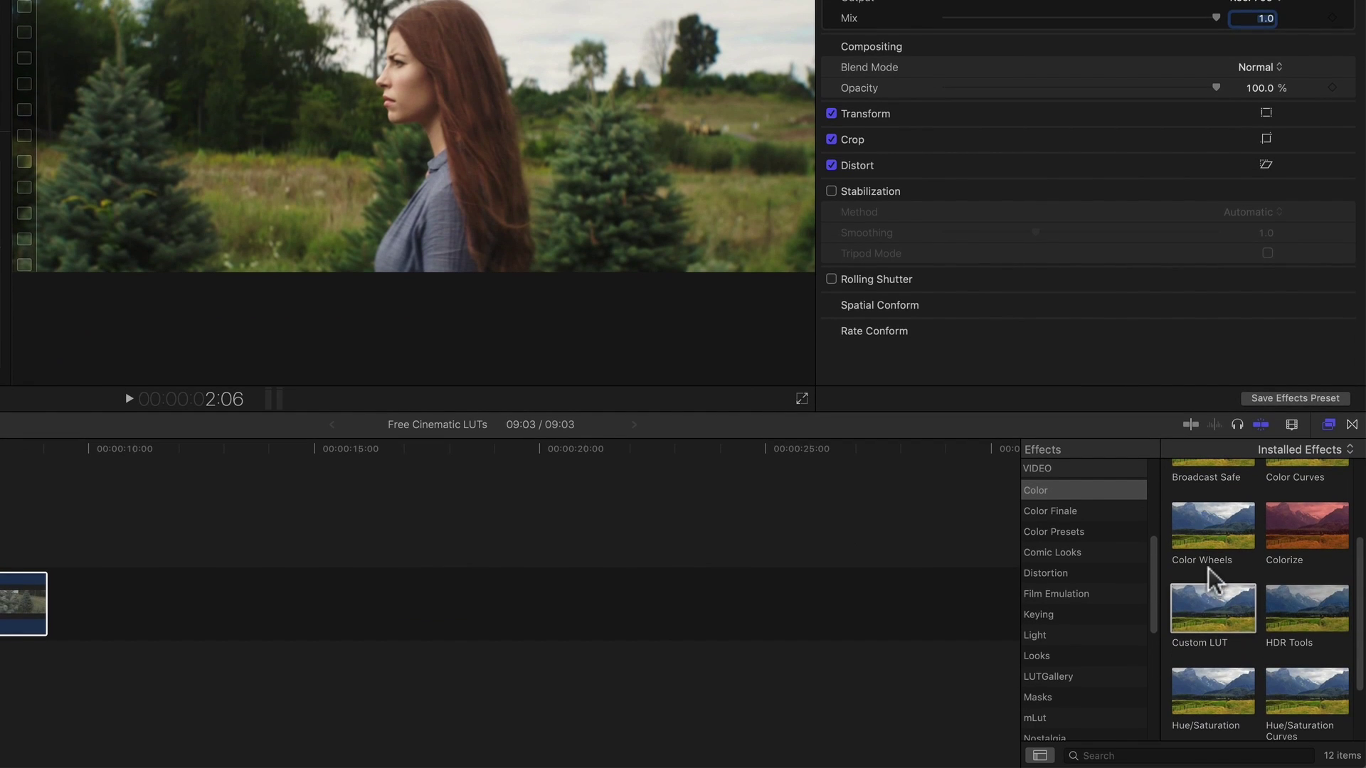
Step: Add a second Custom LUT to the clip and import the Motion Picture Film LUTs folder
{"action": "left_click", "coordinate": [1211, 610]}
{"action": "left_click_drag", "start_coordinate": [1211, 610], "coordinate": [1, 605]}
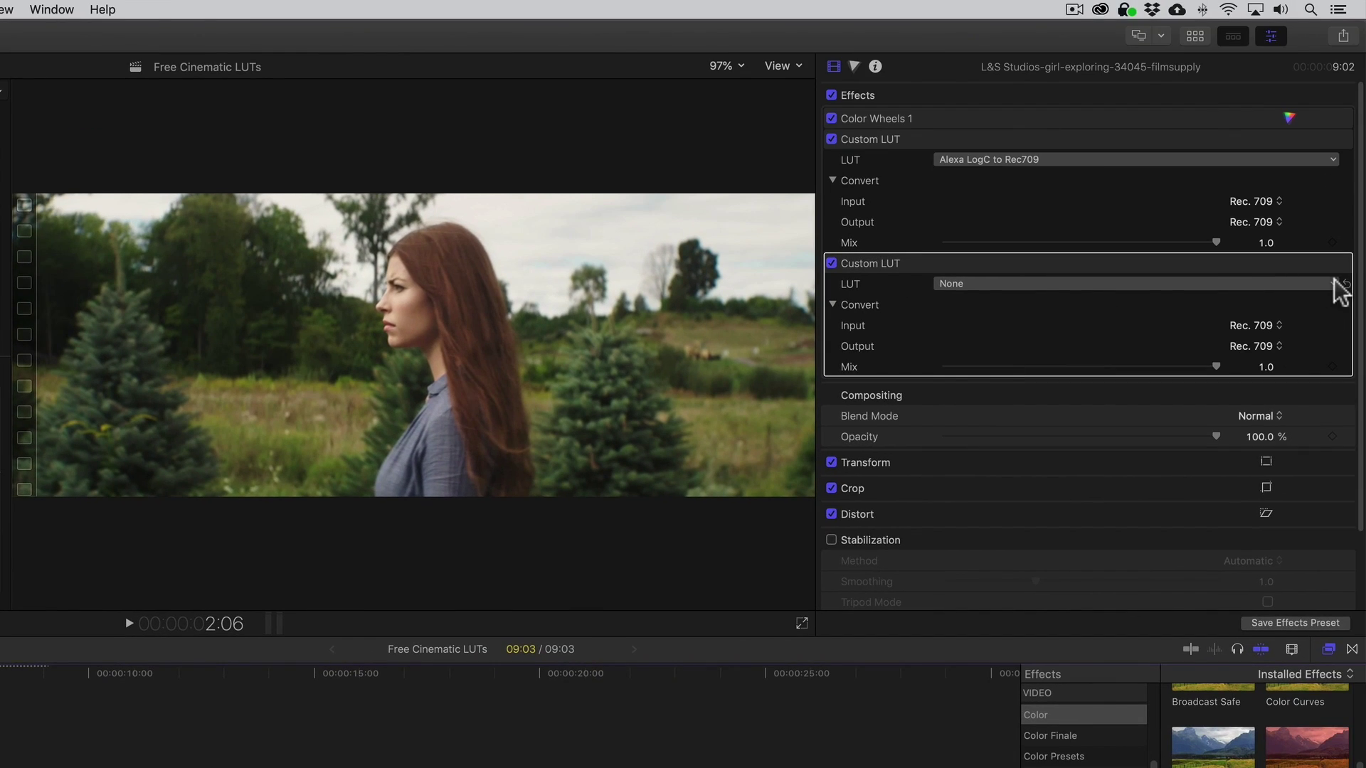
{"action": "left_click", "coordinate": [1337, 284]}
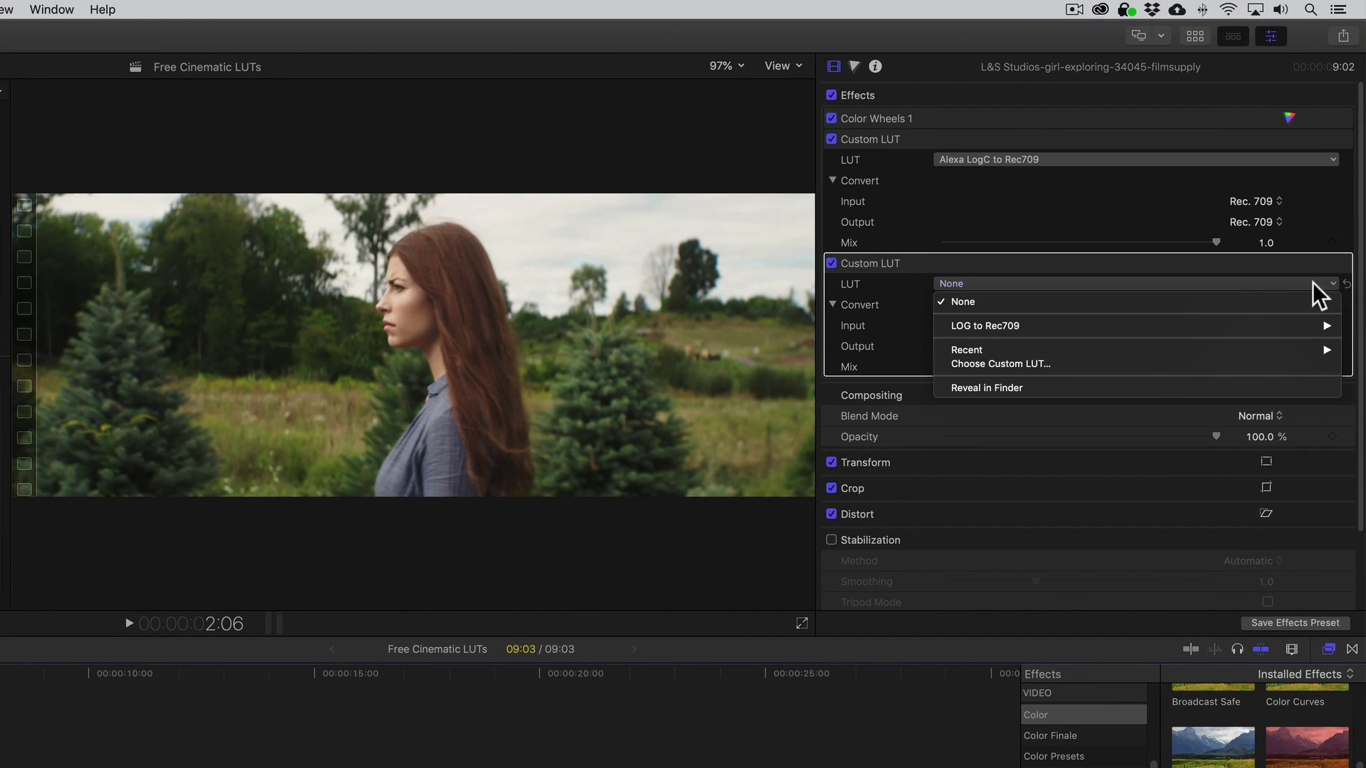
{"action": "left_click", "coordinate": [1099, 361]}
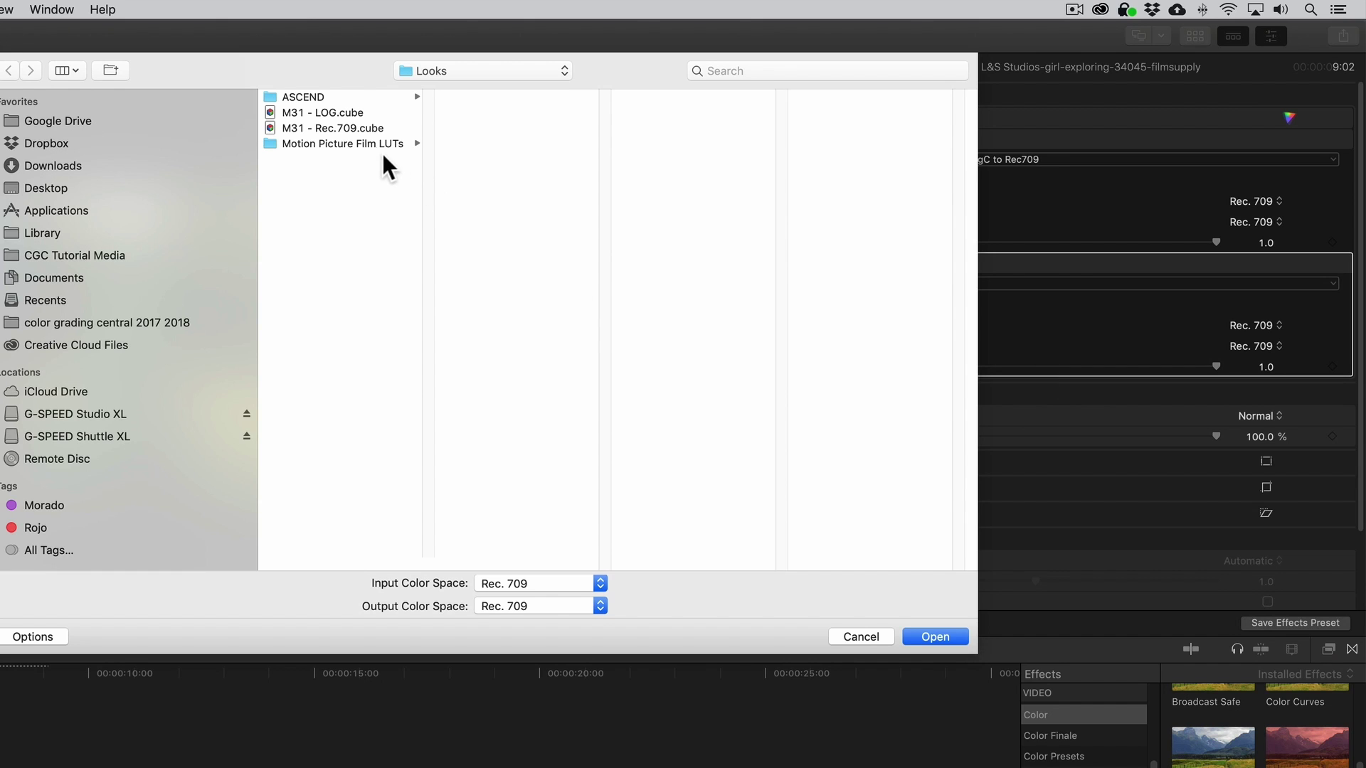
{"action": "left_click", "coordinate": [375, 144]}
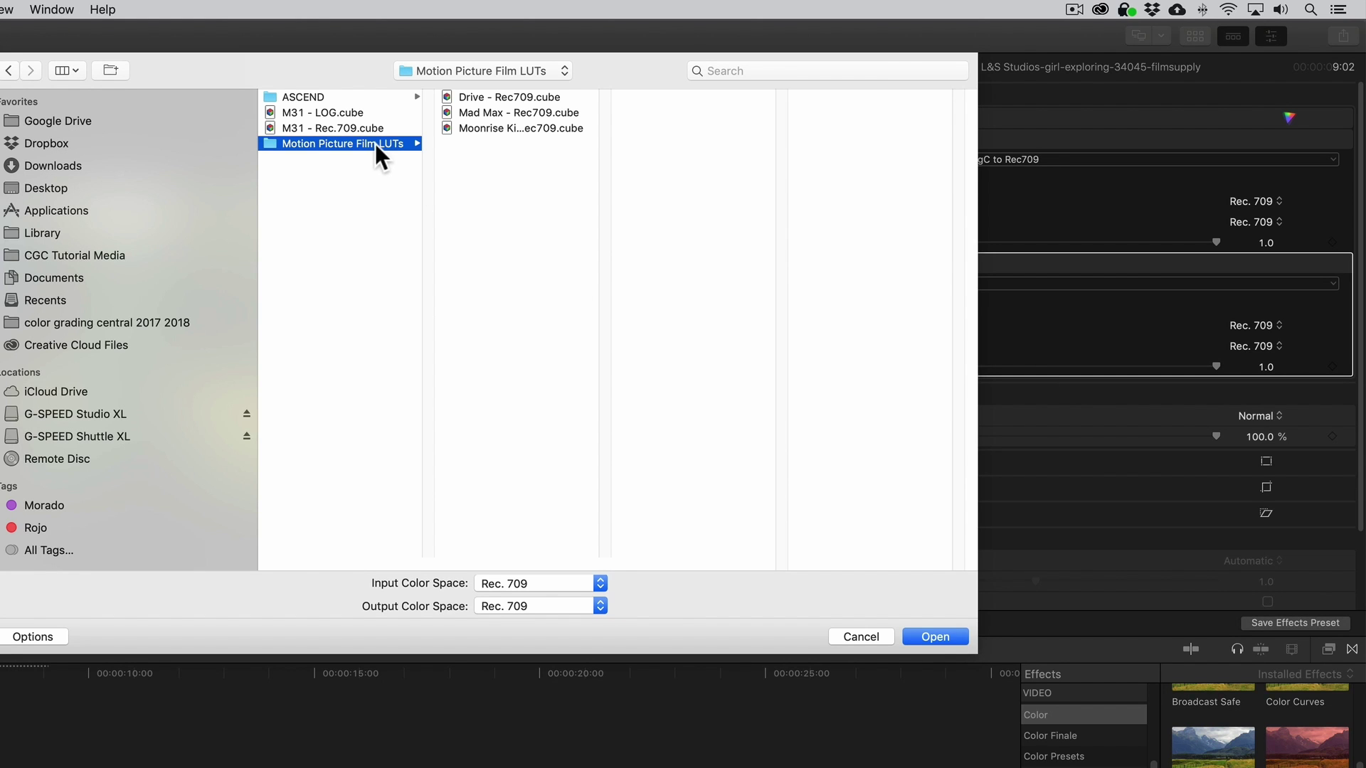
{"action": "left_click", "coordinate": [929, 635]}
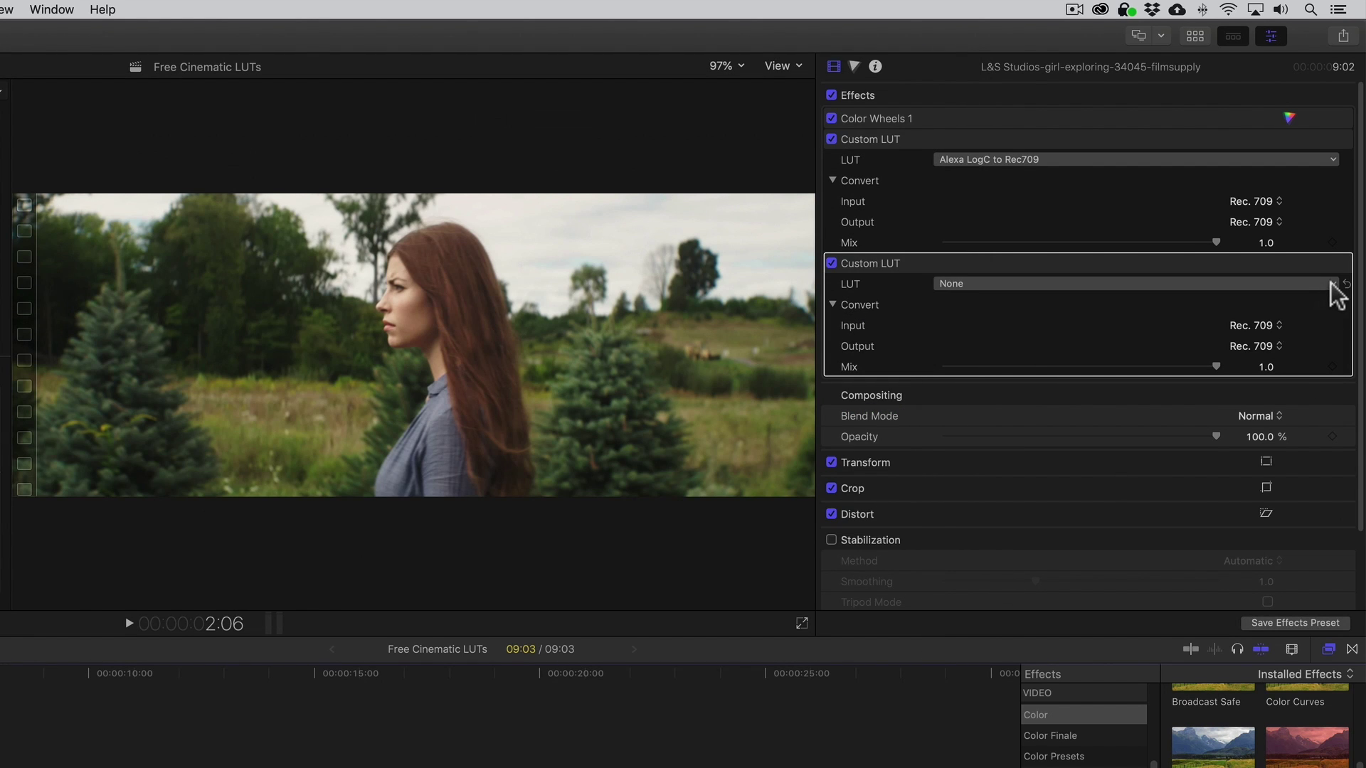
Step: Apply Moonrise Kingdom V1 - Rec709 to the second Custom LUT at 0.81 mix
{"action": "left_click", "coordinate": [1331, 284]}
{"action": "mouse_move", "coordinate": [1274, 335]}
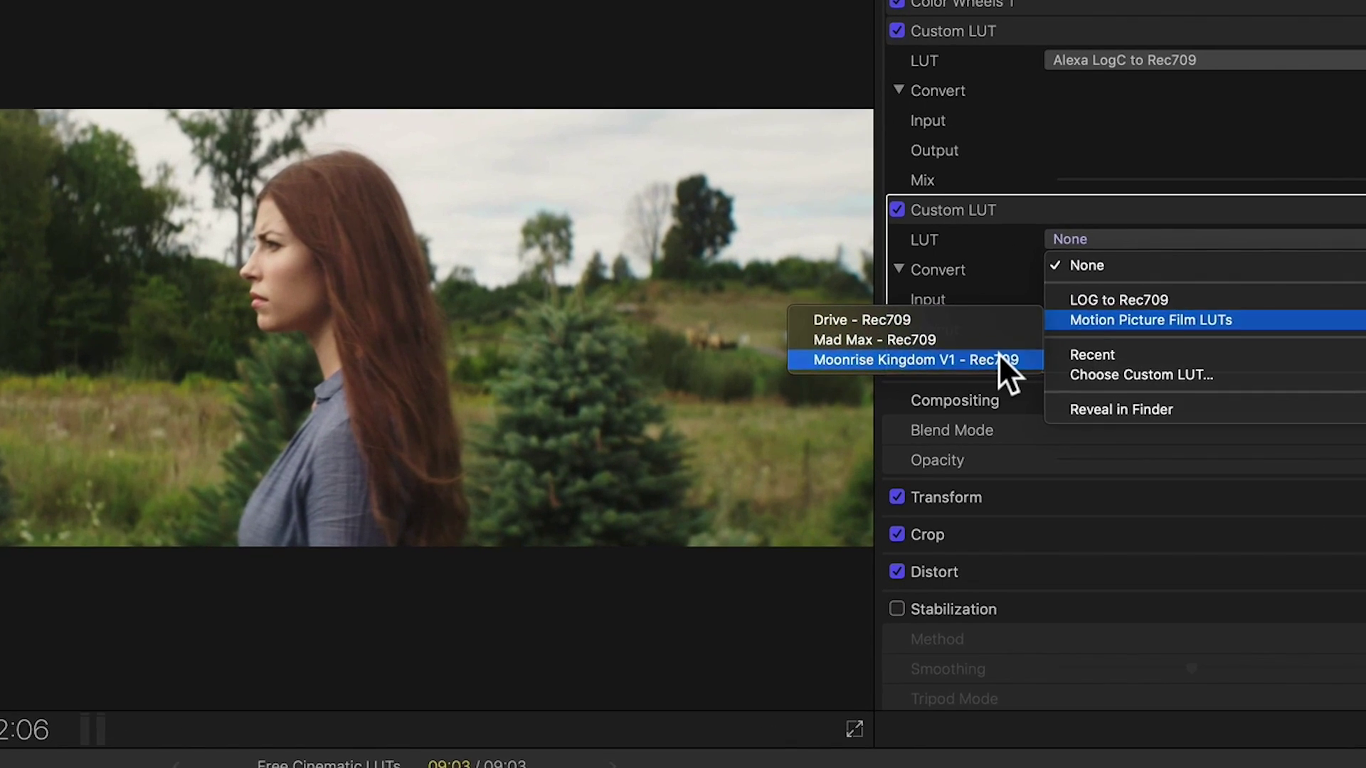
{"action": "left_click", "coordinate": [921, 366]}
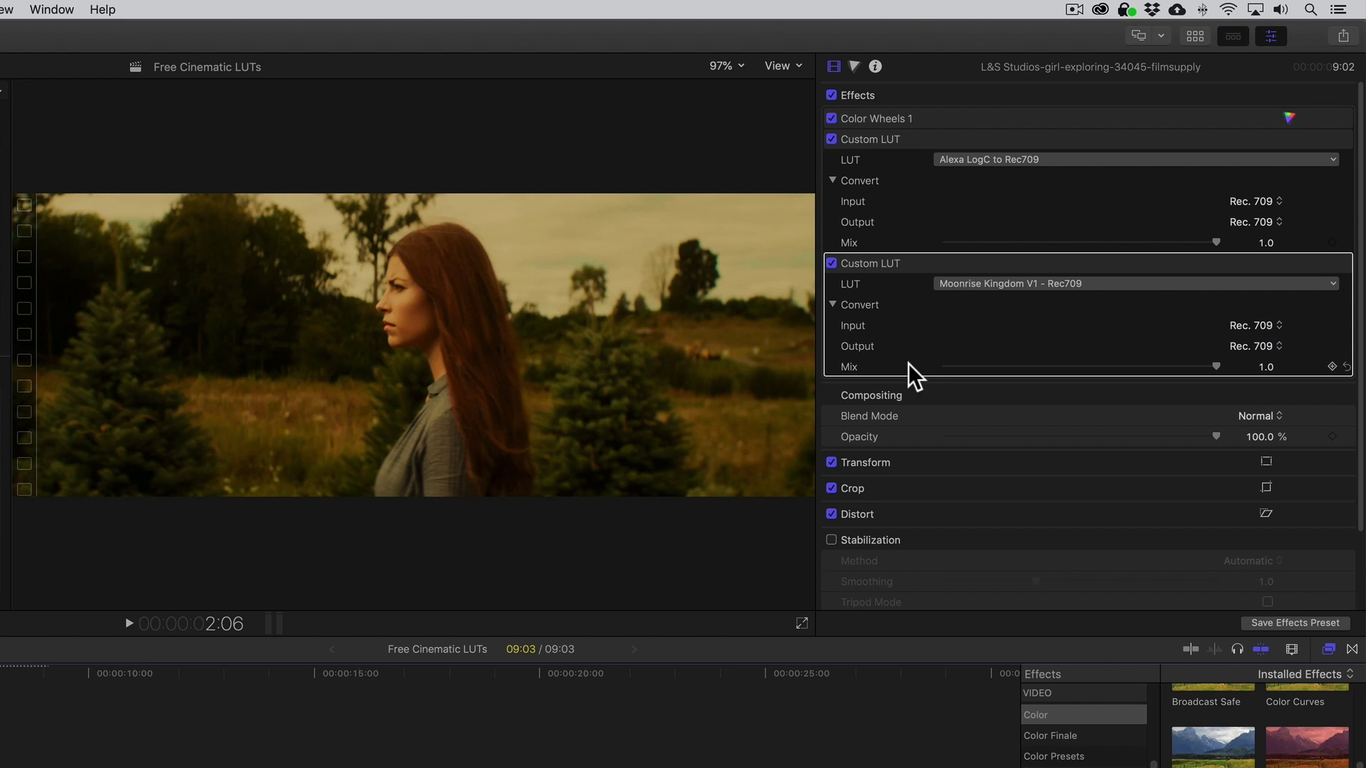
{"action": "left_click_drag", "start_coordinate": [1216, 365], "coordinate": [1166, 364]}
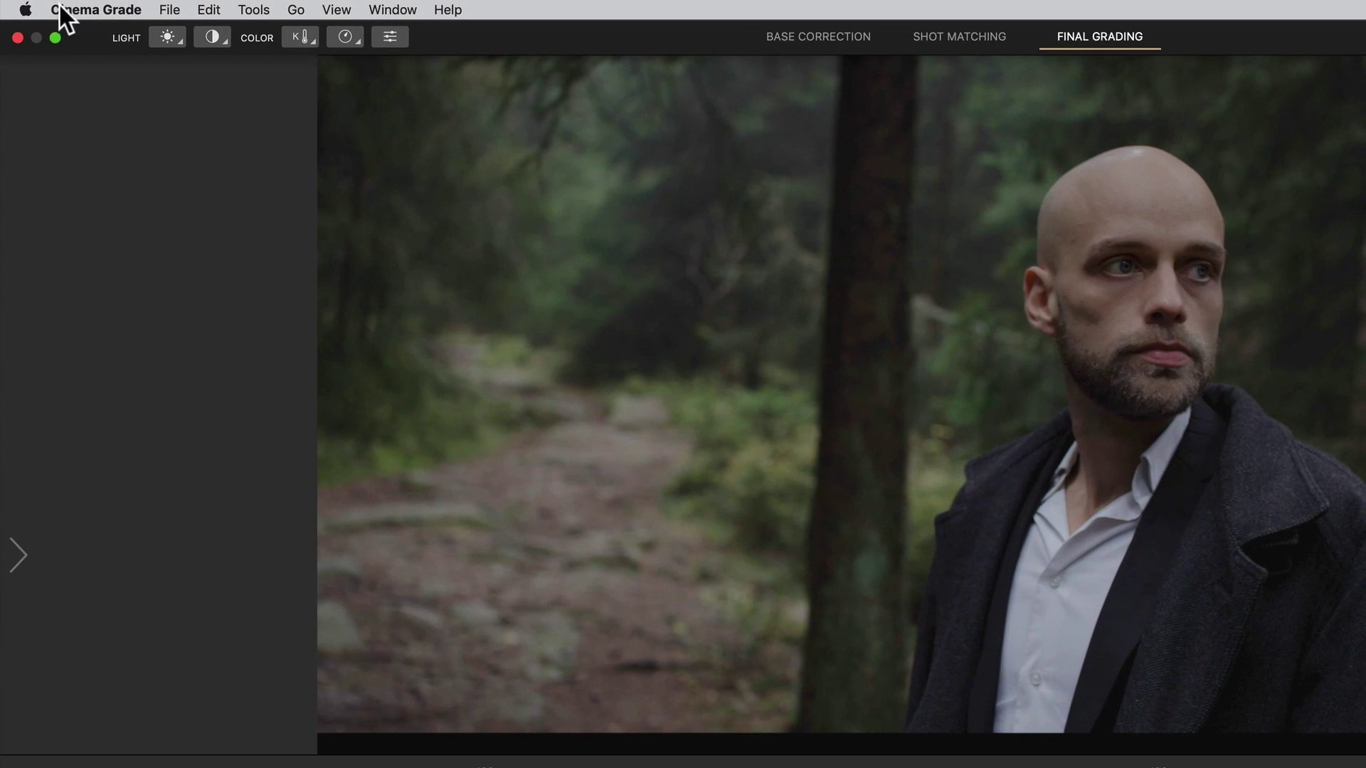
Step: Reveal Cinema Grade's LUTs folder in Finder and select the Film Looks, LOG to Rec709 and Looks folders
{"action": "left_click", "coordinate": [64, 9]}
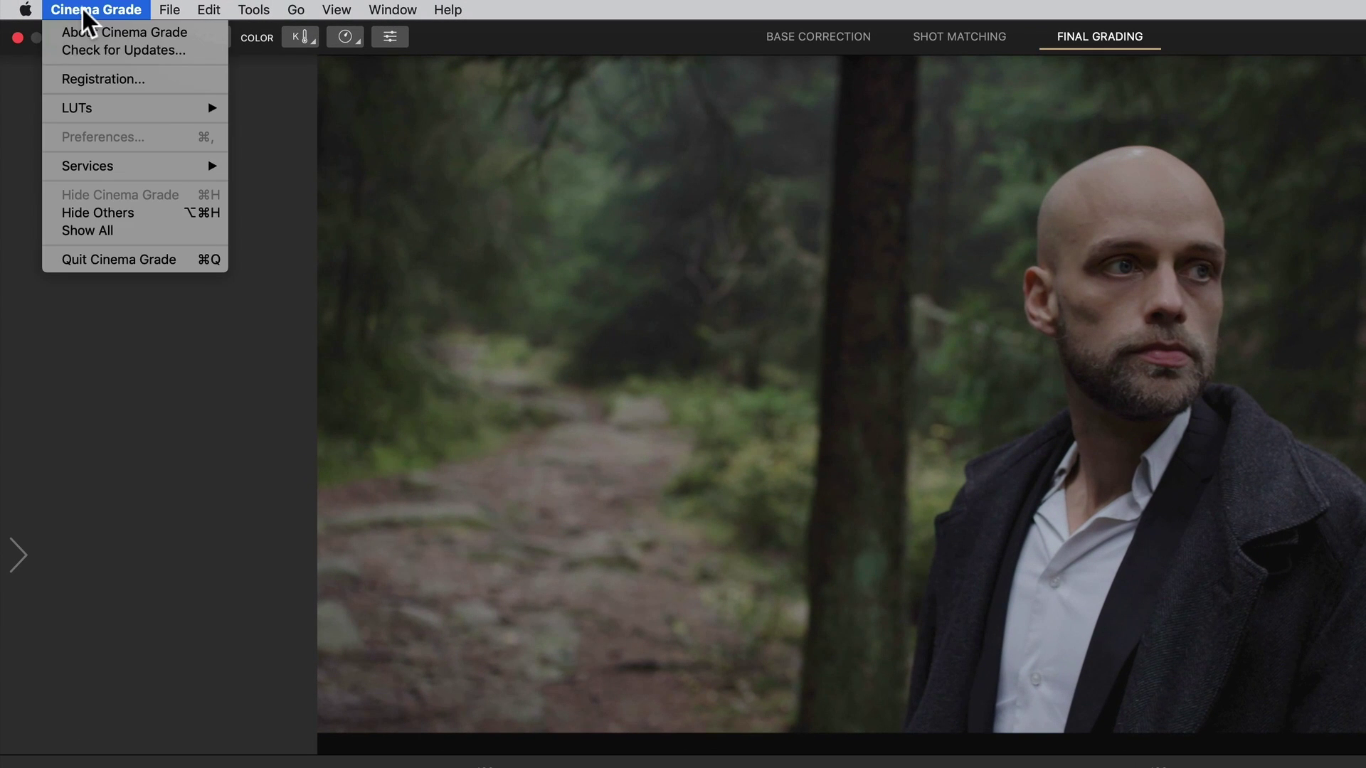
{"action": "mouse_move", "coordinate": [165, 109]}
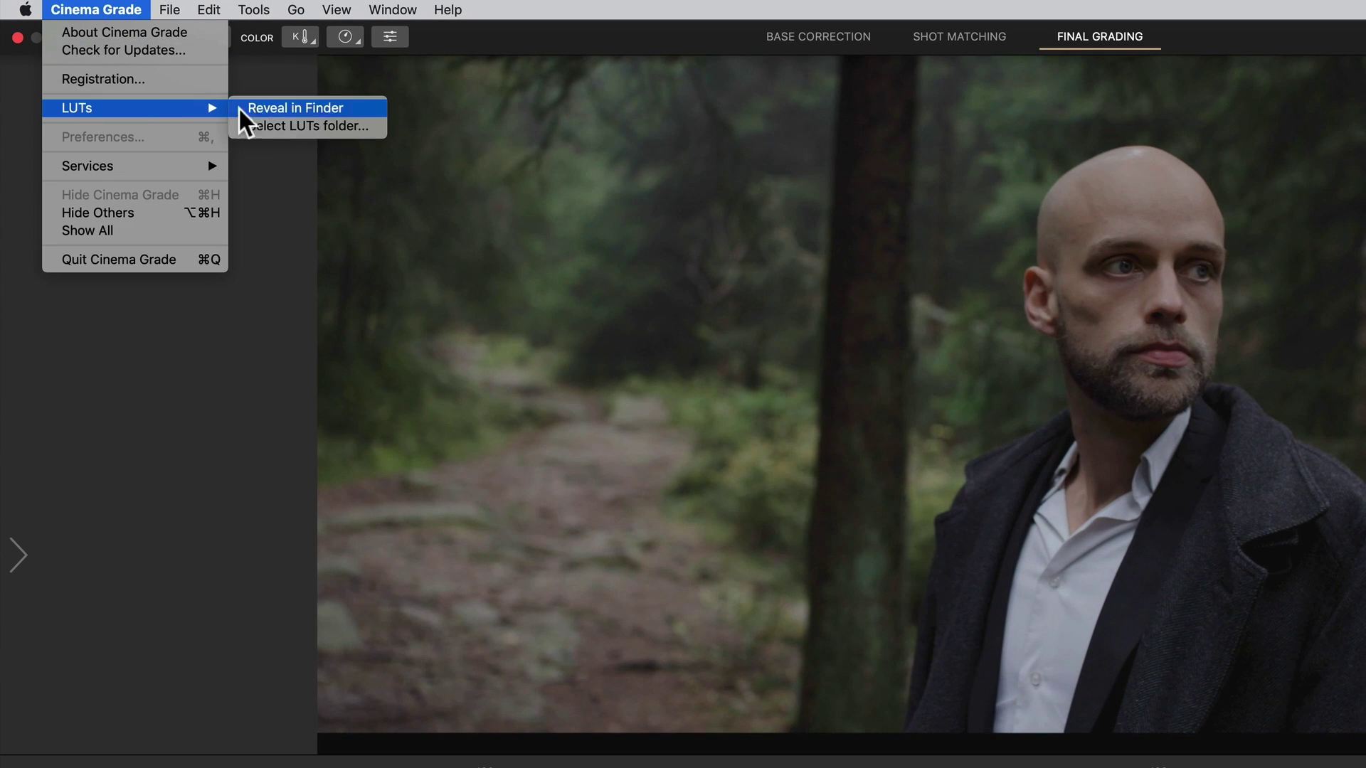
{"action": "left_click", "coordinate": [370, 108]}
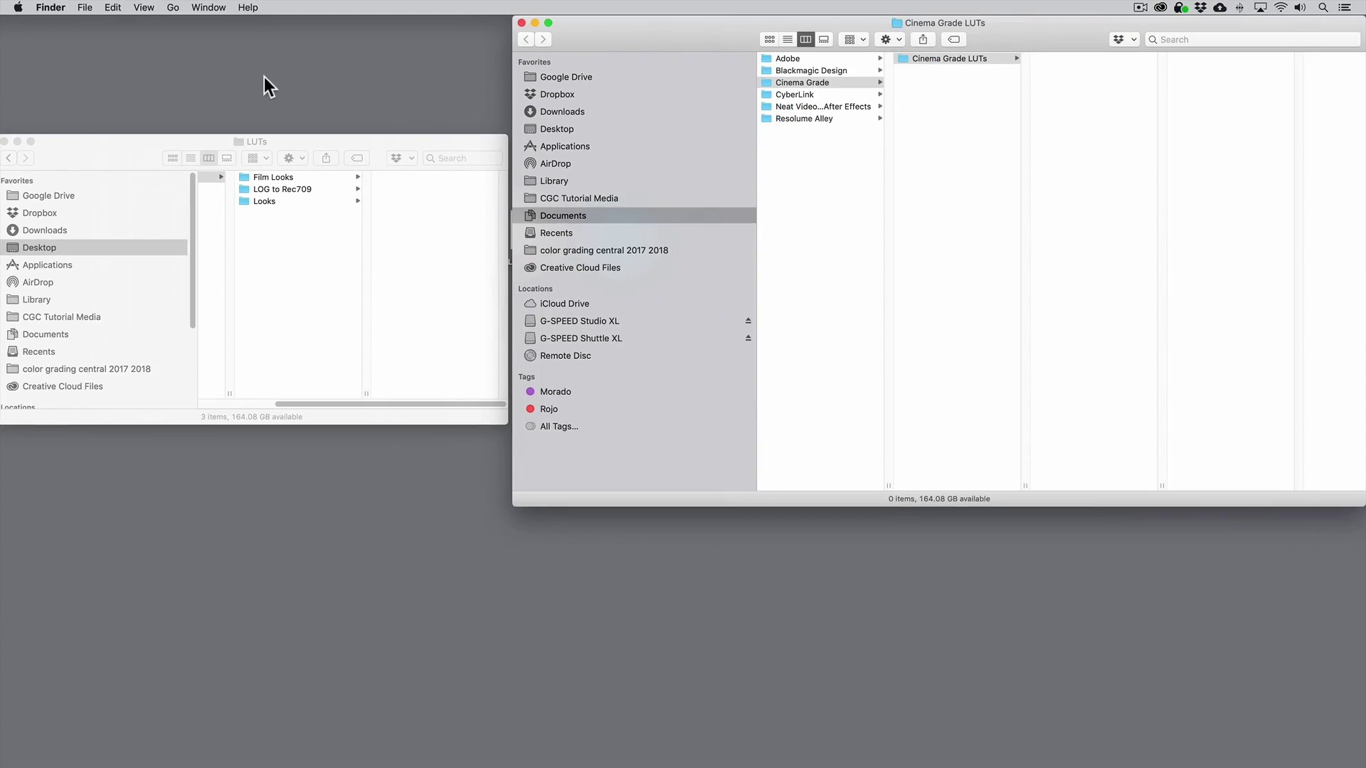
{"action": "left_click", "coordinate": [276, 221]}
{"action": "left_click_drag", "start_coordinate": [276, 221], "coordinate": [1056, 155]}
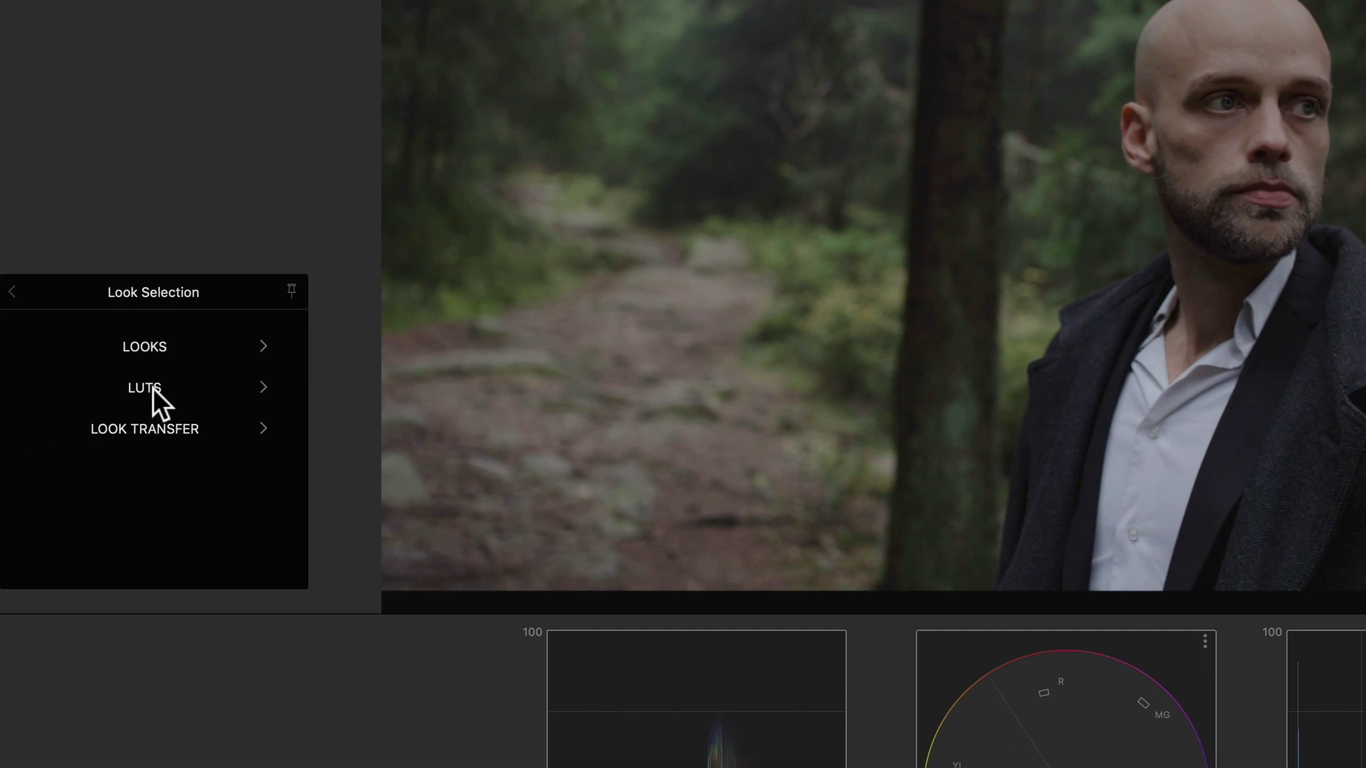
Step: Apply the ASCEND Thriller look to the forest portrait and lower its Preset/LUT Mix to 90
{"action": "left_click", "coordinate": [152, 387]}
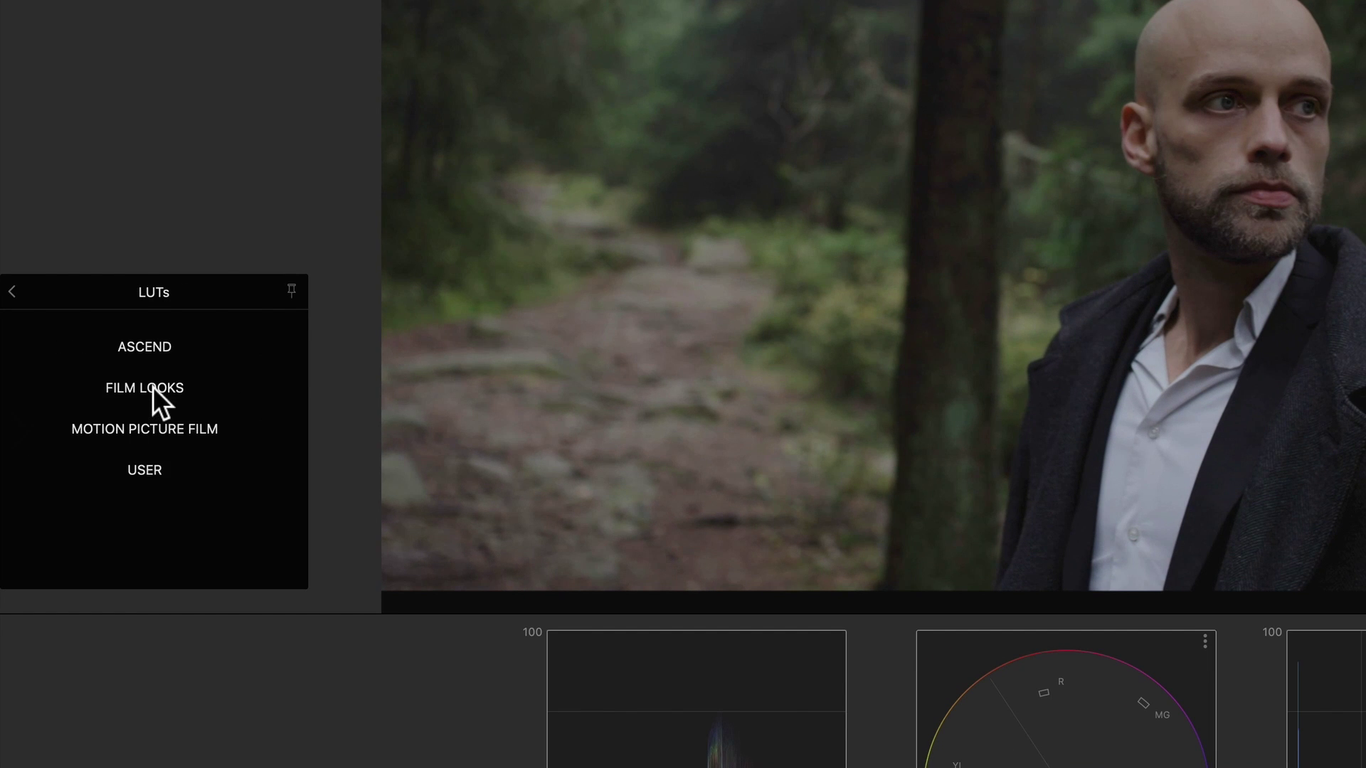
{"action": "left_click", "coordinate": [151, 467]}
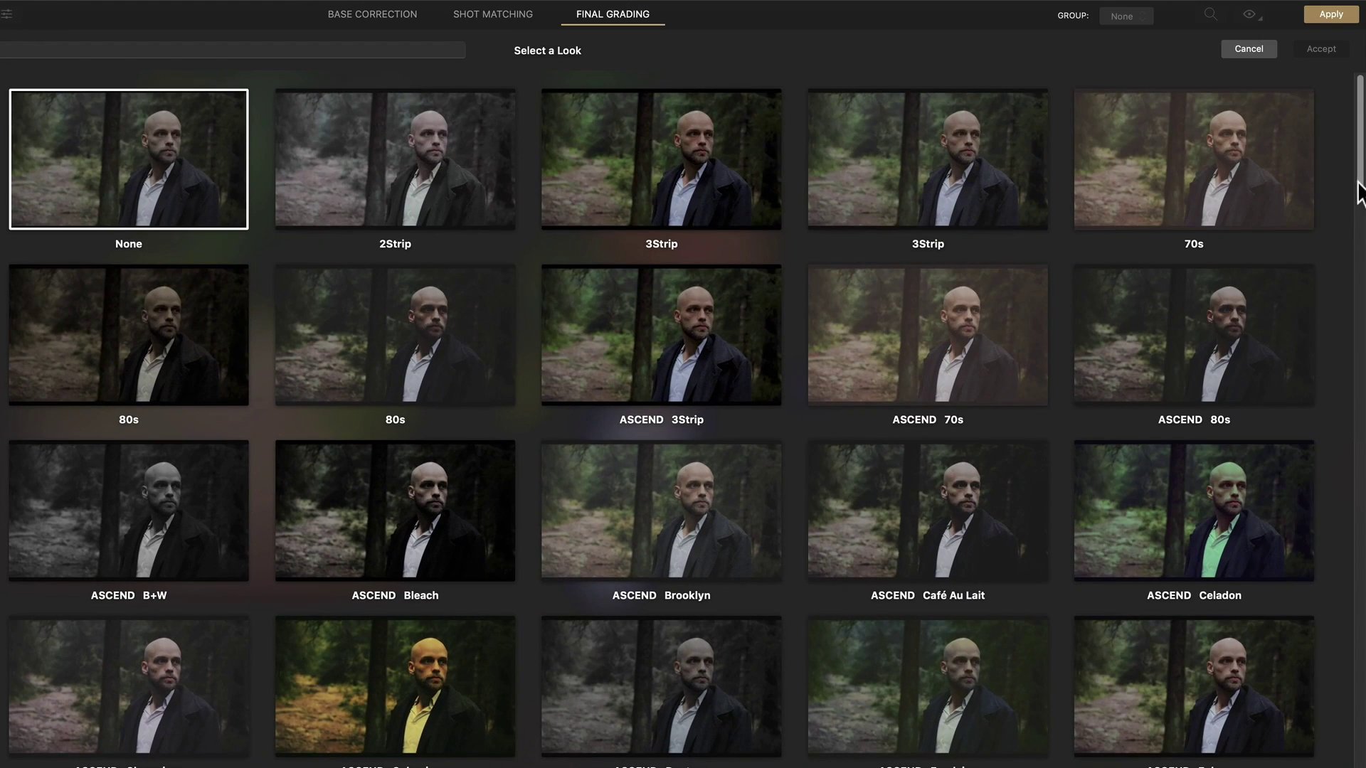
{"action": "left_click_drag", "start_coordinate": [1357, 184], "coordinate": [1358, 261]}
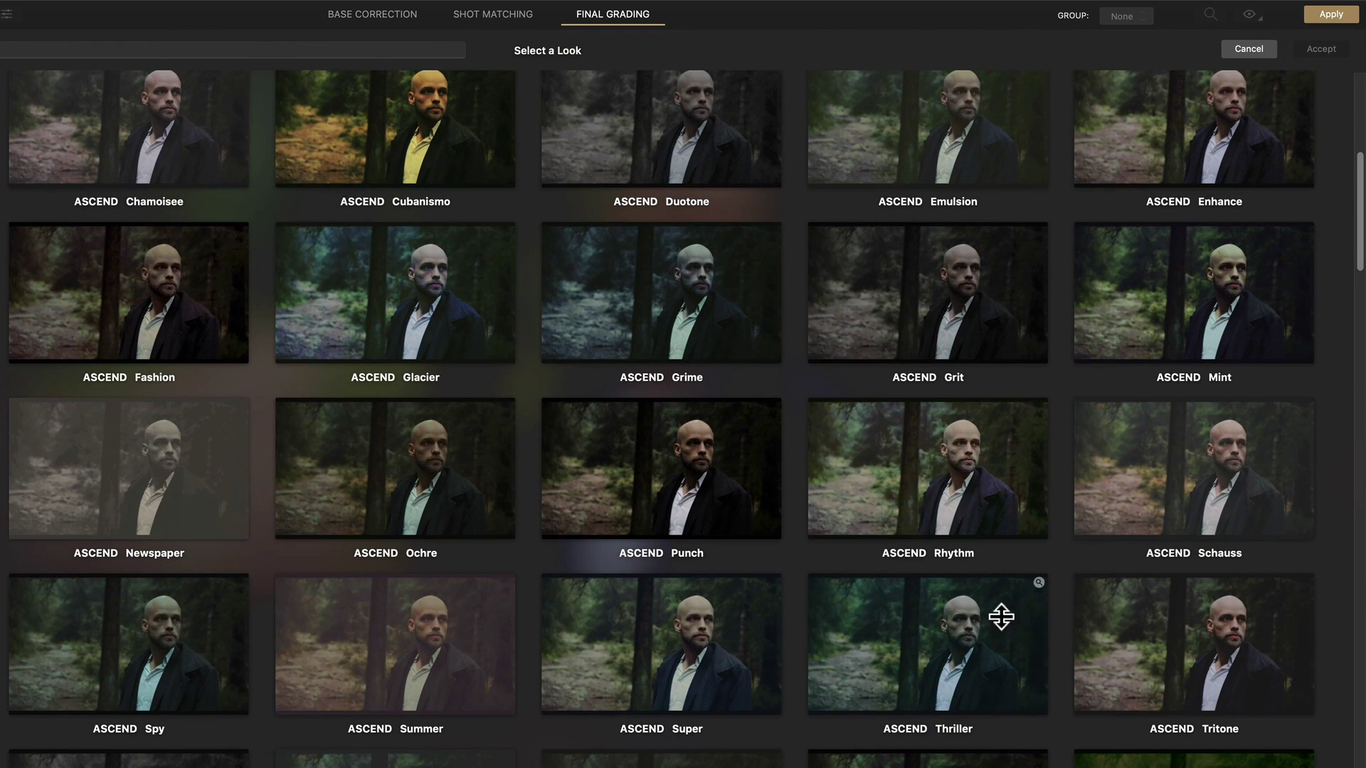
{"action": "left_click", "coordinate": [1335, 48]}
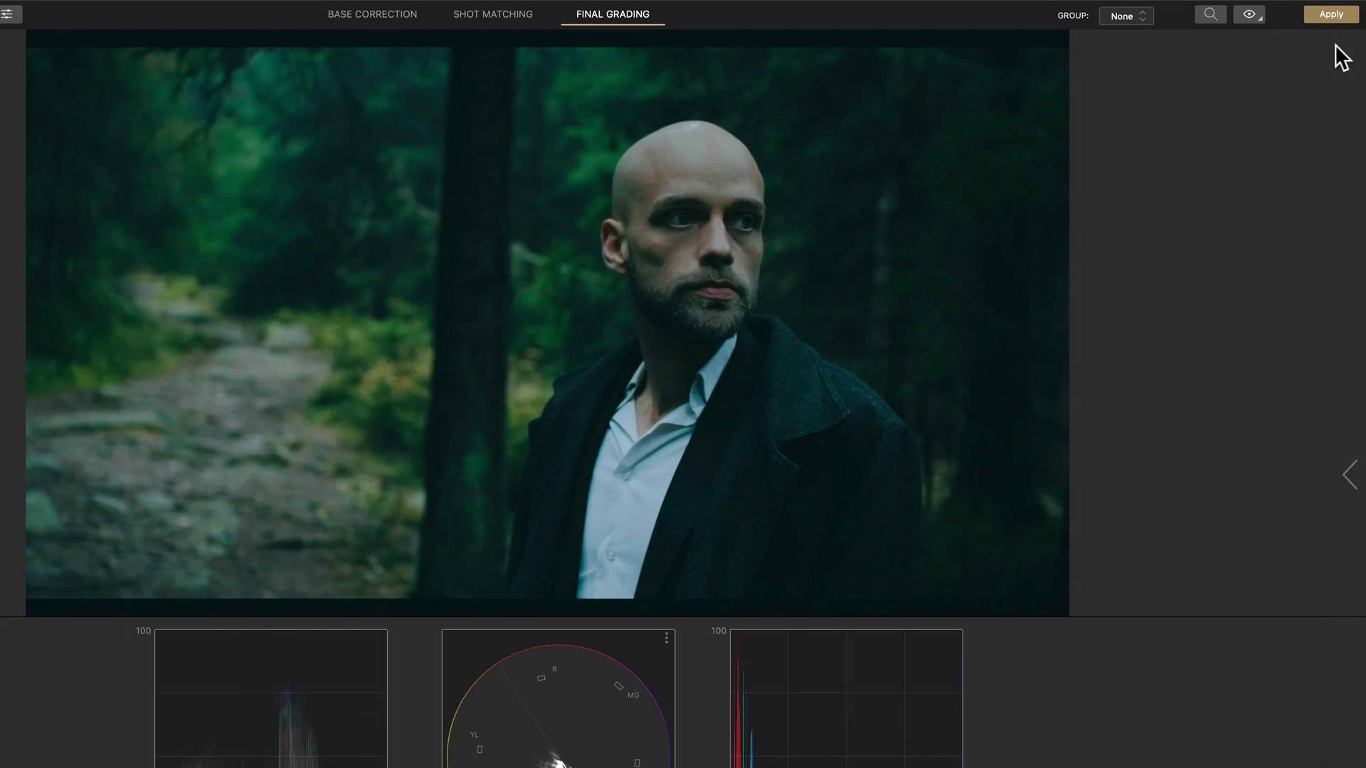
{"action": "left_click", "coordinate": [1350, 473]}
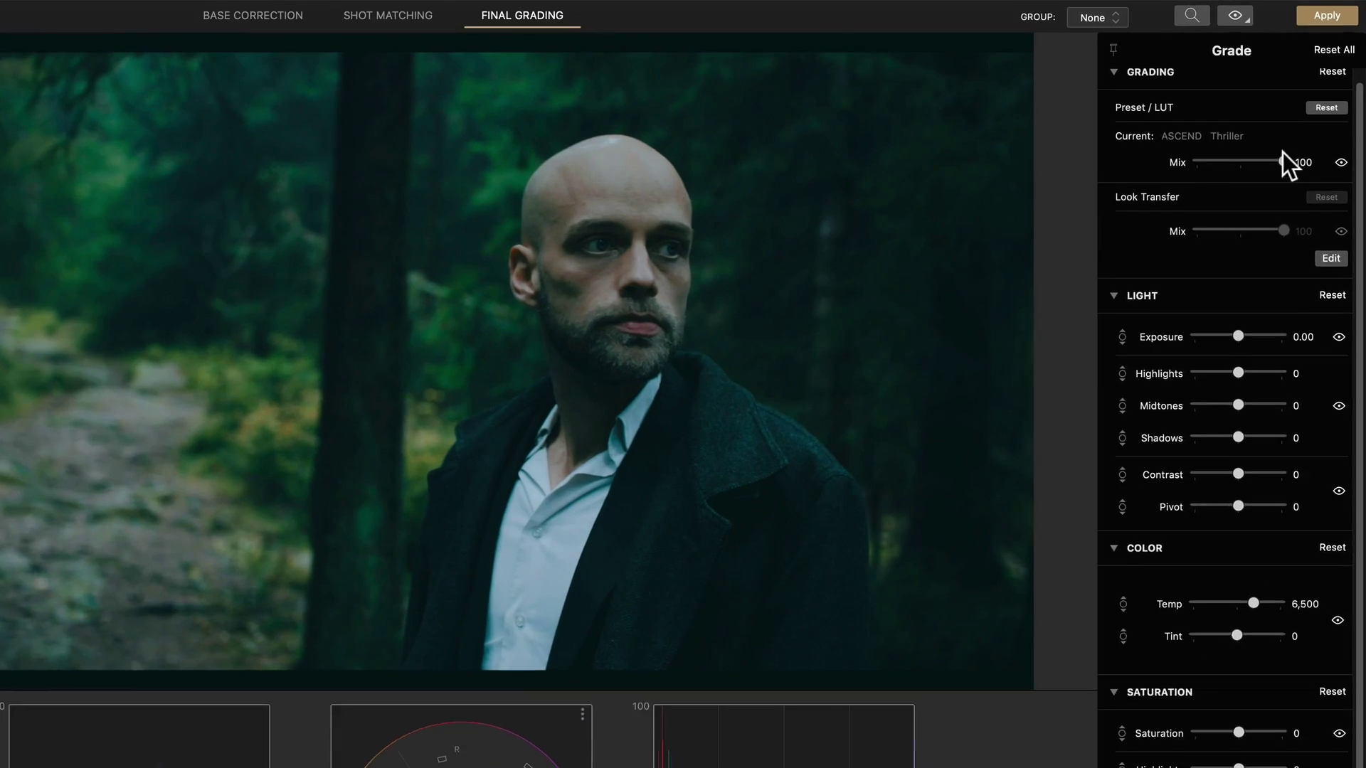
{"action": "left_click_drag", "start_coordinate": [1292, 140], "coordinate": [1281, 142]}
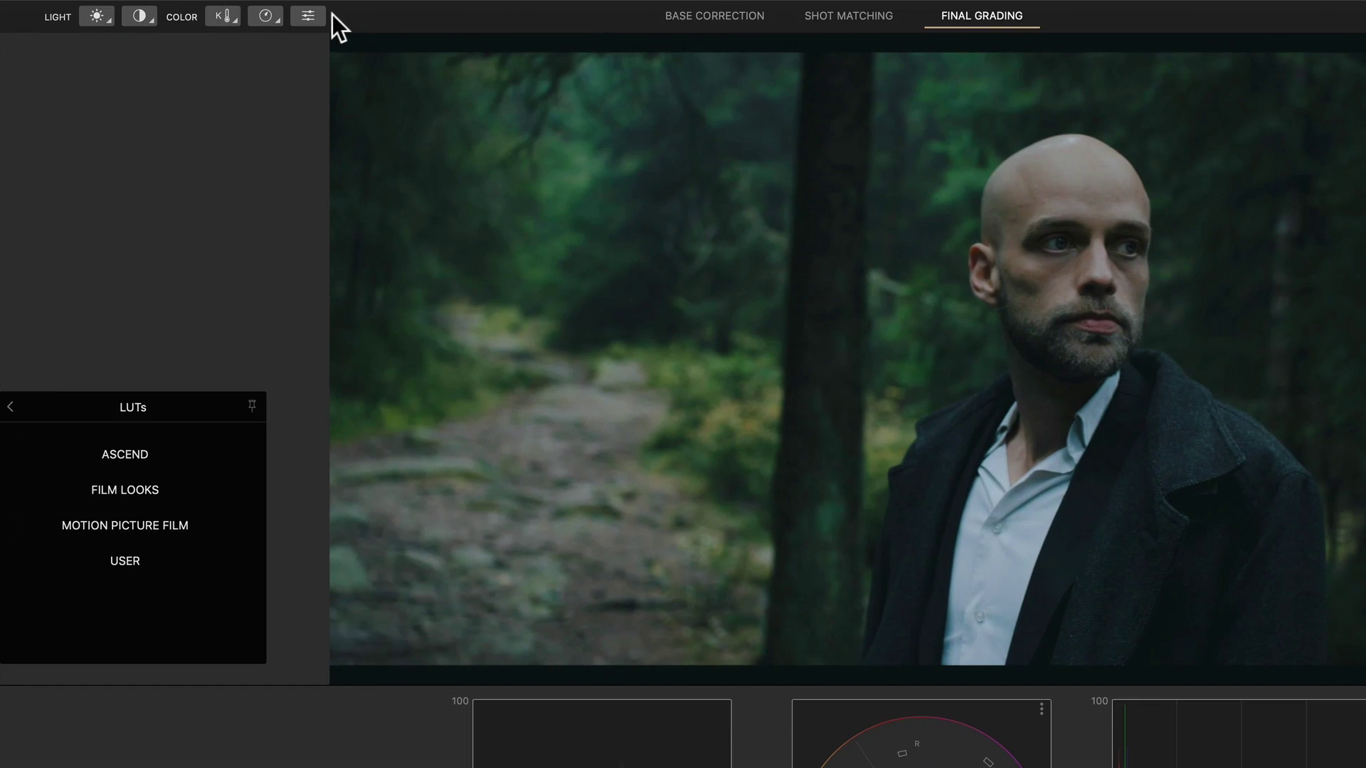
Step: Activate the Hue/Saturation/Luma tool in the Color toolbar
{"action": "left_click", "coordinate": [317, 16]}
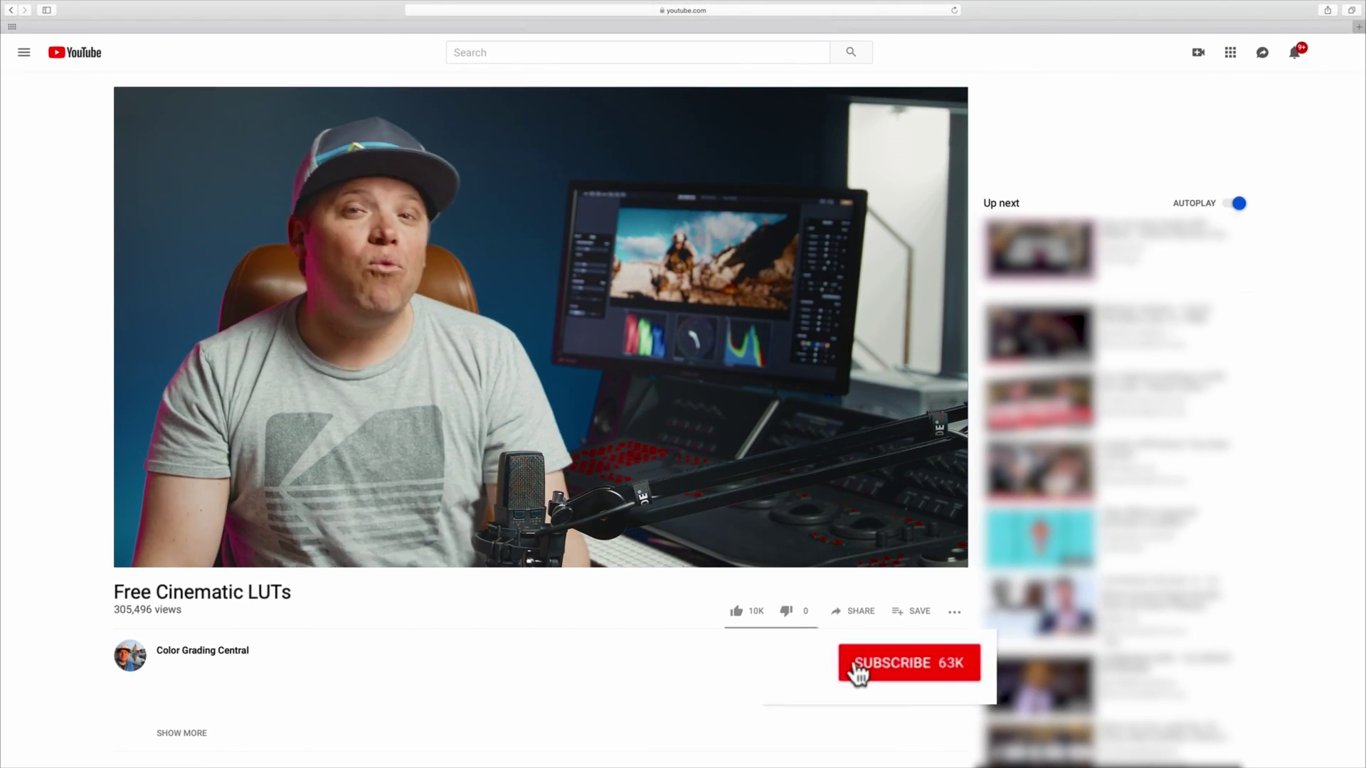
Step: Subscribe to the Free Cinematic LUTs channel and turn on its notification bell
{"action": "left_click", "coordinate": [932, 717]}
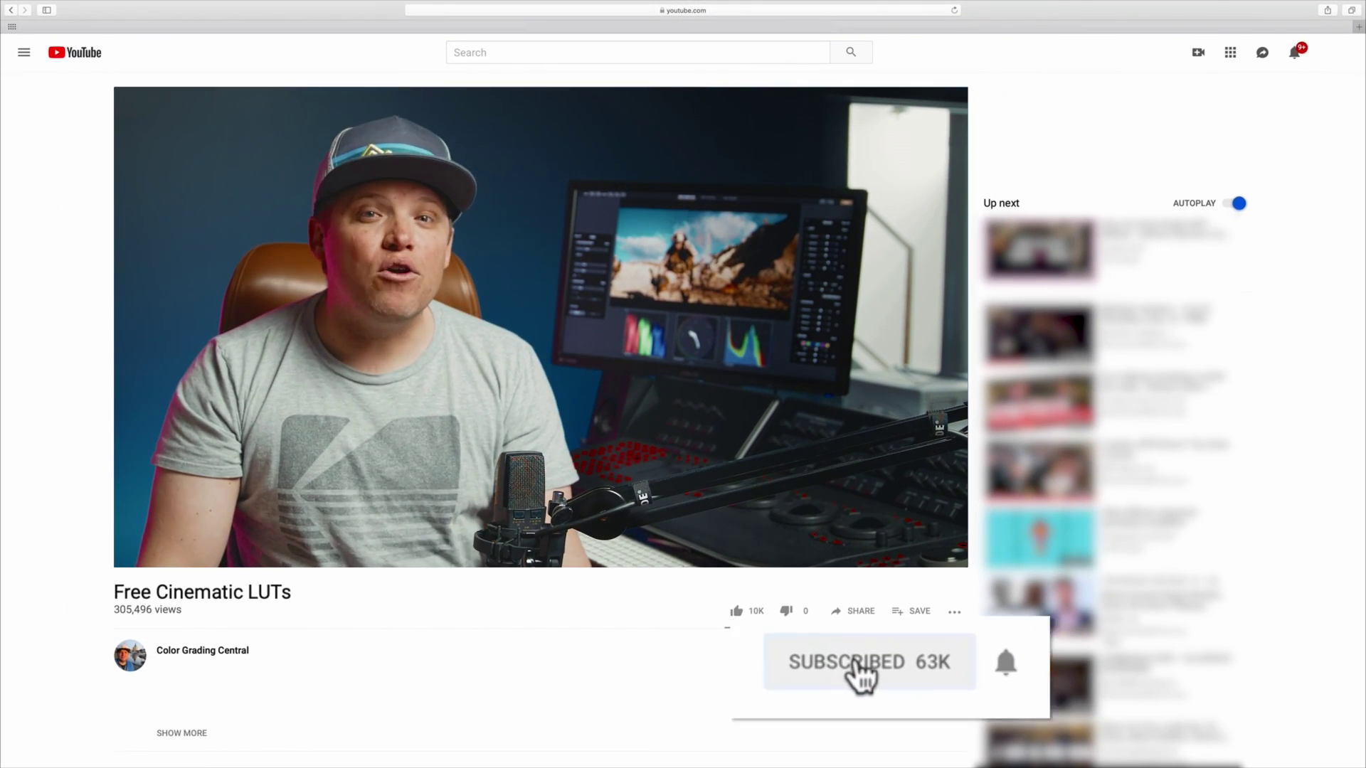
{"action": "left_click", "coordinate": [1047, 665]}
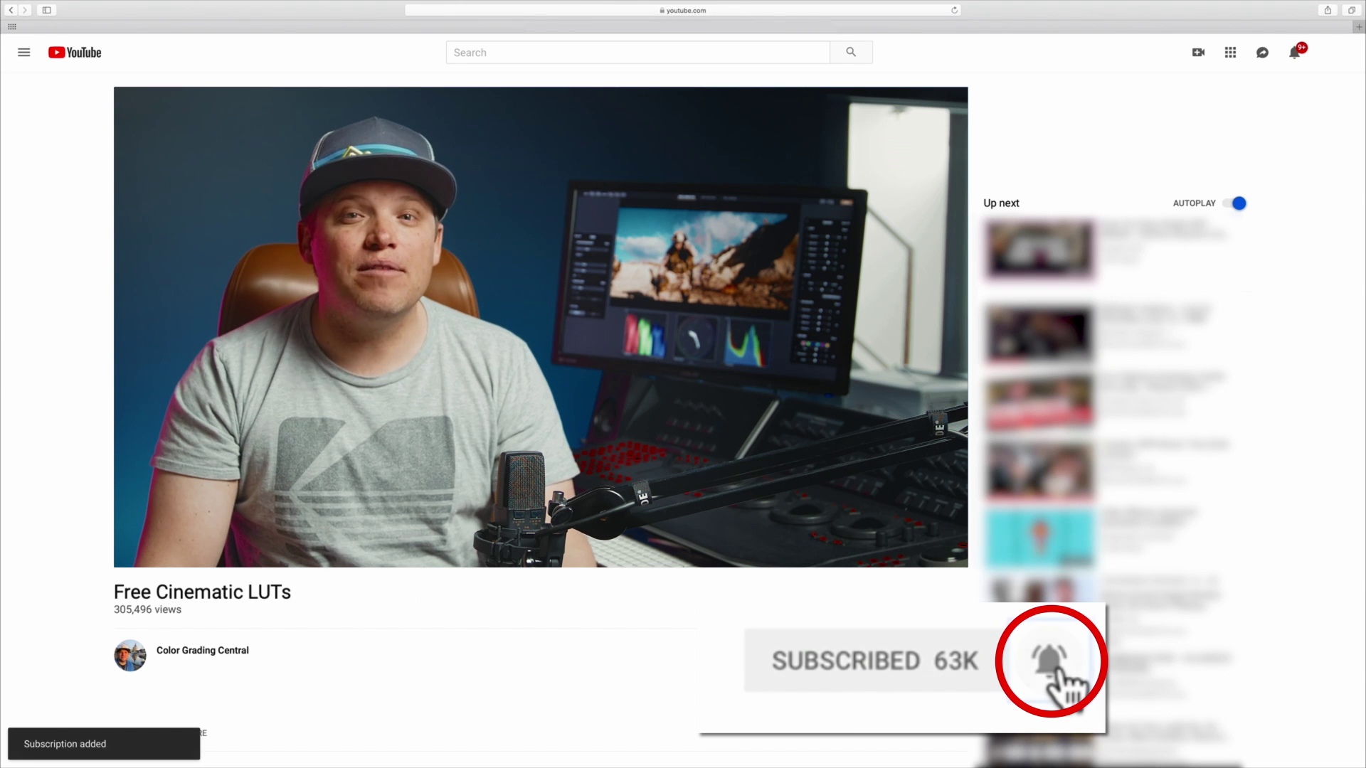